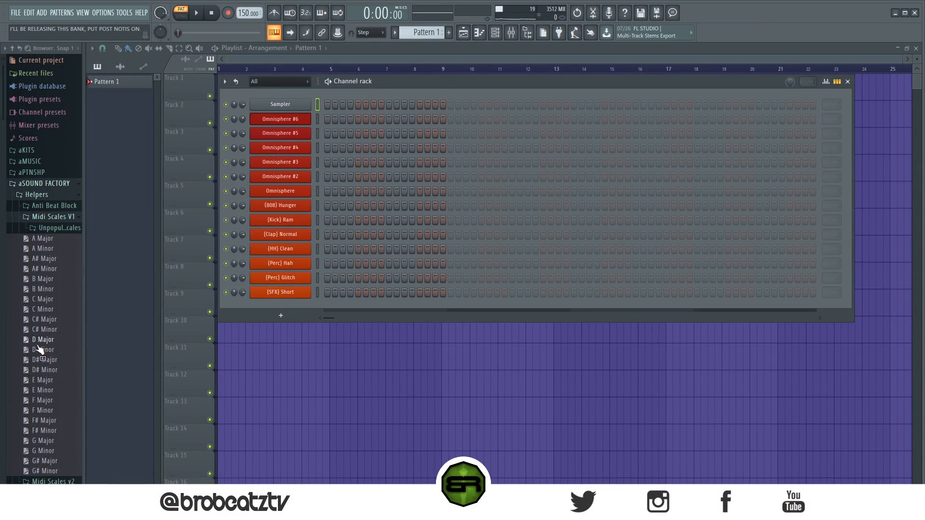
- Load the C Major MIDI scale from Midi Scales V1 into the Sampler channel and rename the channel C Maj
{"action": "scroll", "coordinate": [39, 347], "scroll_direction": "down", "scroll_amount": 5}
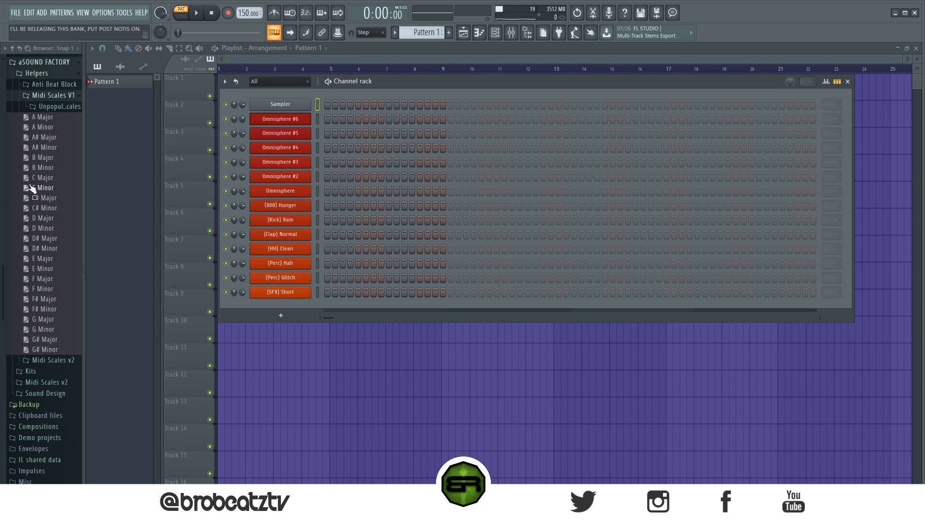
{"action": "left_click_drag", "start_coordinate": [42, 178], "coordinate": [272, 109]}
{"action": "right_click", "coordinate": [270, 107]}
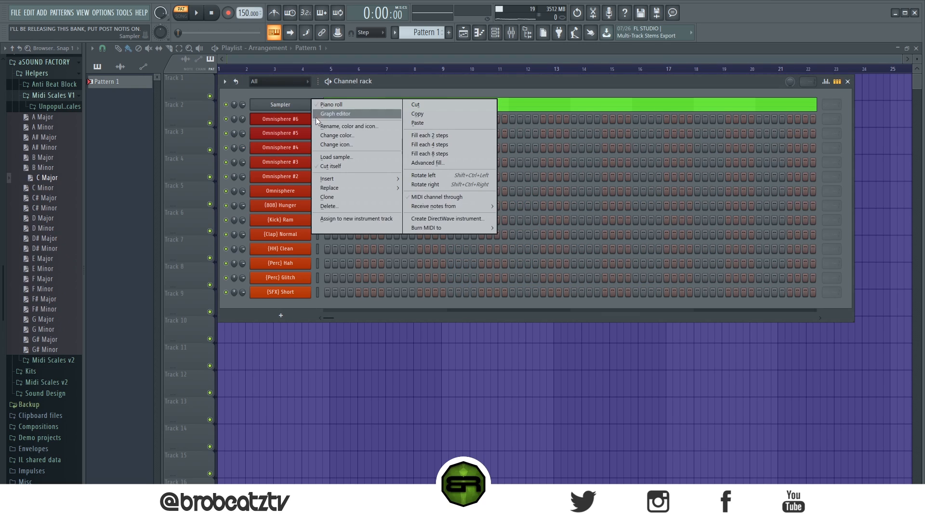
{"action": "left_click", "coordinate": [322, 129]}
{"action": "type", "text": "C"}
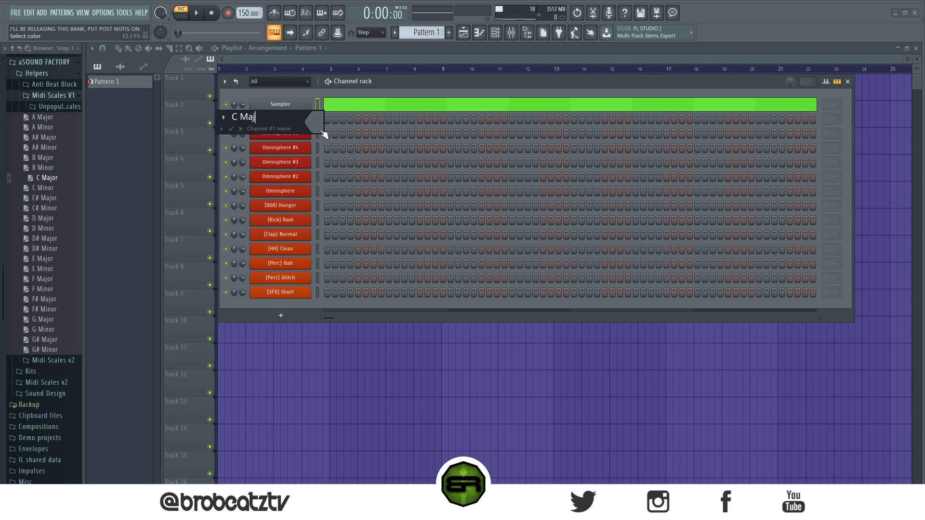
{"action": "type", "text": " Maj"}
{"action": "key", "text": "Return"}
{"action": "left_click", "coordinate": [72, 62]}
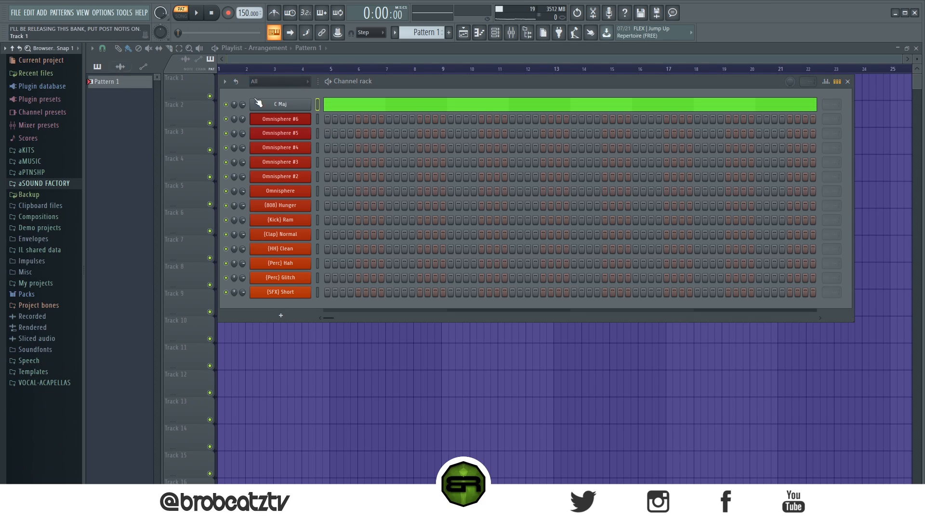
- Open the Omnisphere #6 instrument, look over its patch browser and close it again
{"action": "right_click", "coordinate": [289, 117]}
{"action": "left_click", "coordinate": [277, 120]}
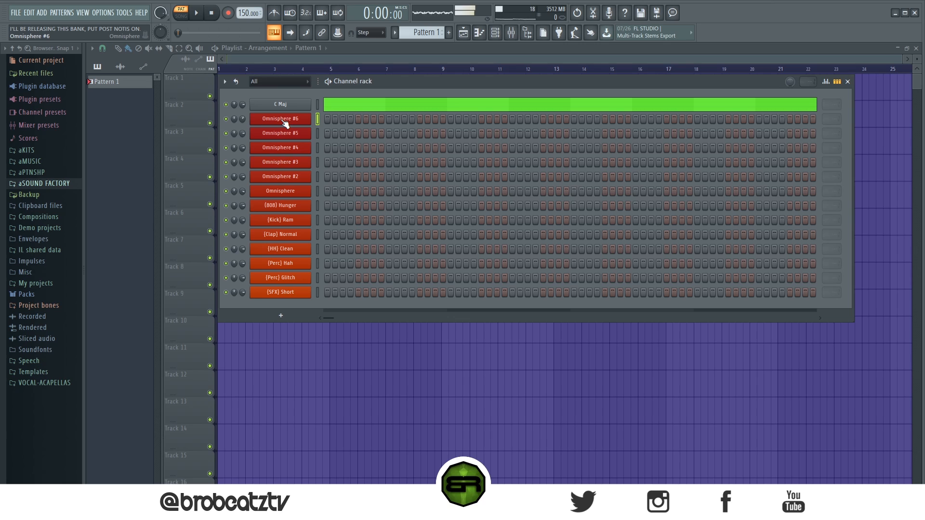
{"action": "left_click", "coordinate": [284, 121]}
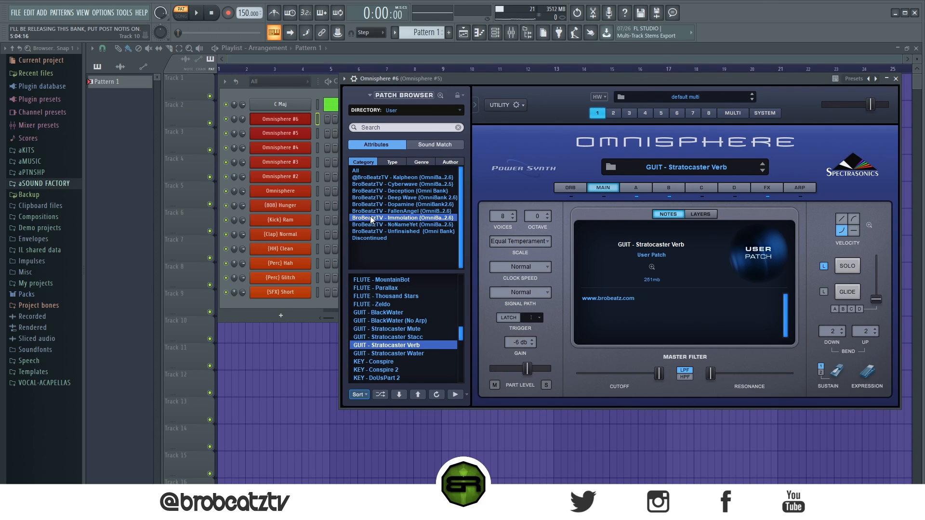
{"action": "left_click", "coordinate": [894, 79]}
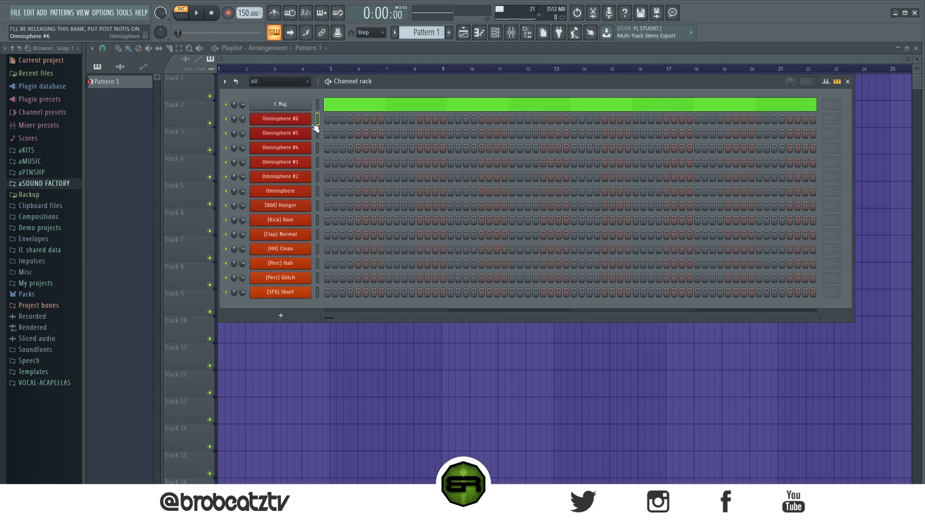
- Open the piano roll for Omnisphere #6 and place a C5 note at the start of bar 1, ending just past bar 2
{"action": "right_click", "coordinate": [295, 120]}
{"action": "left_click", "coordinate": [332, 119]}
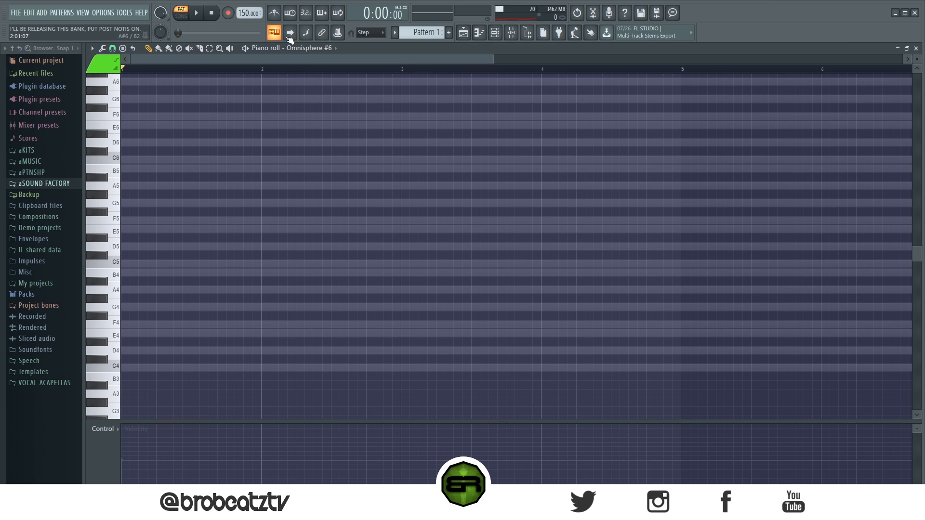
{"action": "scroll", "coordinate": [212, 229], "scroll_direction": "up", "scroll_amount": 3}
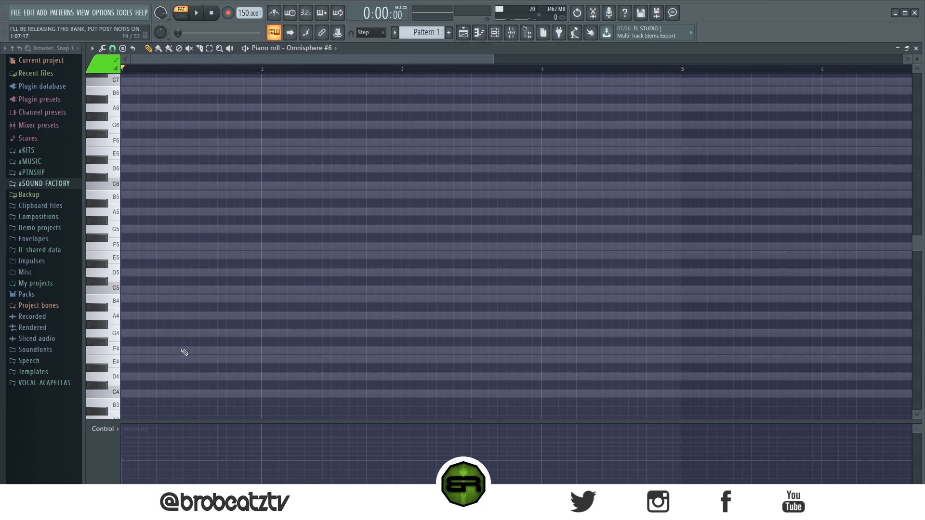
{"action": "left_click", "coordinate": [140, 290]}
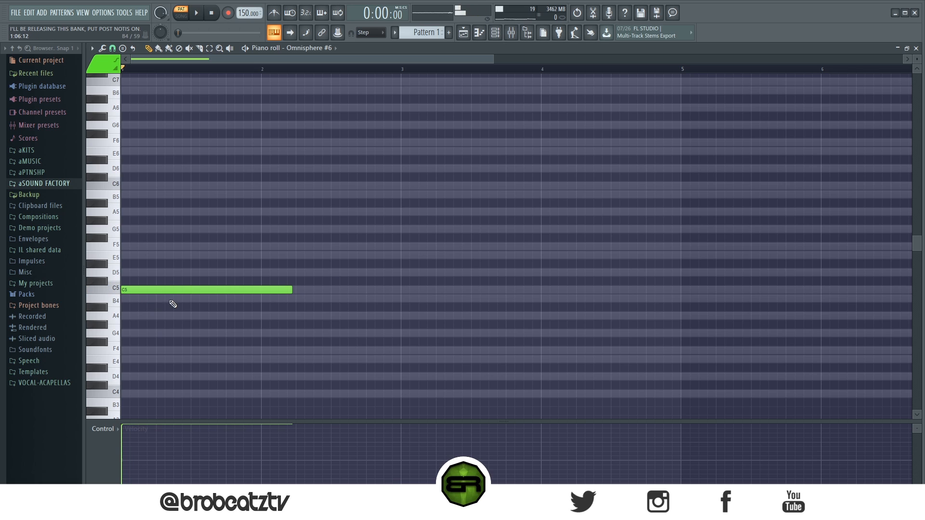
- Select all notes in the C Maj channel's piano roll and return to the Omnisphere #6 piano roll
{"action": "right_click", "coordinate": [292, 273]}
{"action": "right_click", "coordinate": [292, 273]}
{"action": "key", "text": "ctrl+a"}
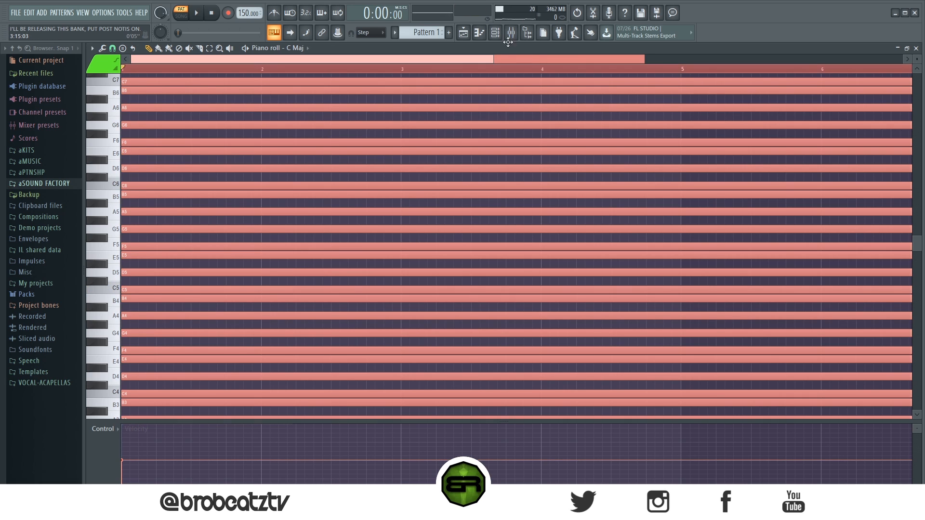
{"action": "key", "text": "F6"}
{"action": "left_click", "coordinate": [356, 120]}
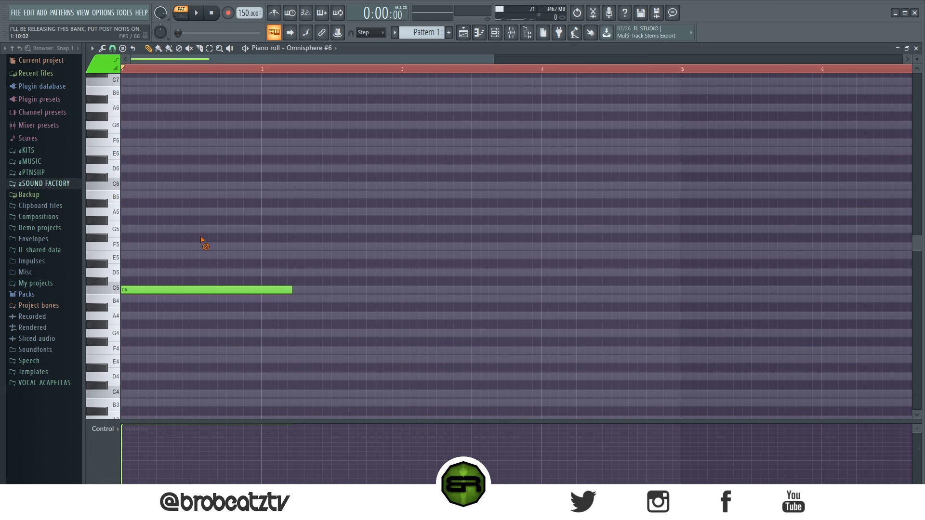
- Stack E5, F5 and A5 notes on the C5 note at bar 1 and play the chord back
{"action": "left_click", "coordinate": [134, 255]}
{"action": "left_click", "coordinate": [131, 246]}
{"action": "left_click", "coordinate": [129, 212]}
{"action": "key", "text": "space"}
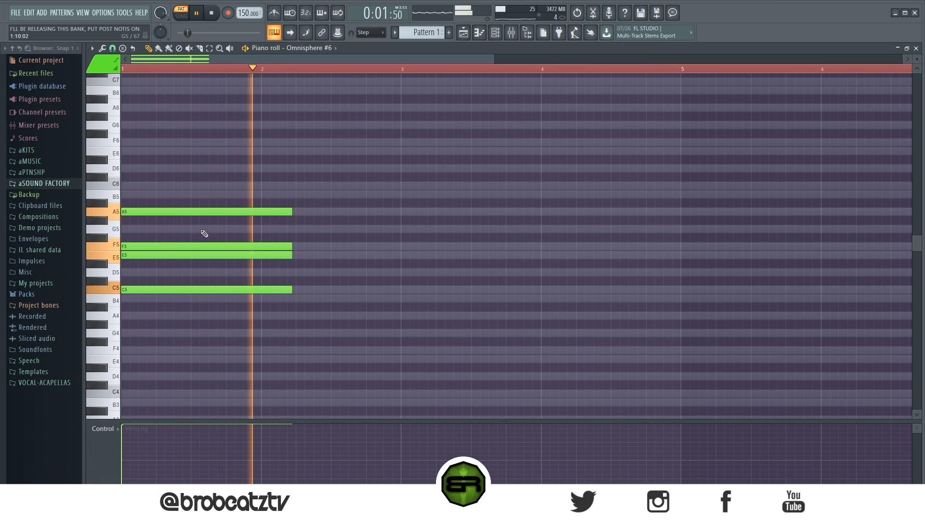
{"action": "key", "text": "space"}
- Lower the chord's F5 note one octave to F4 and lengthen all the chord's notes slightly
{"action": "scroll", "coordinate": [210, 243], "scroll_direction": "up", "scroll_amount": 3}
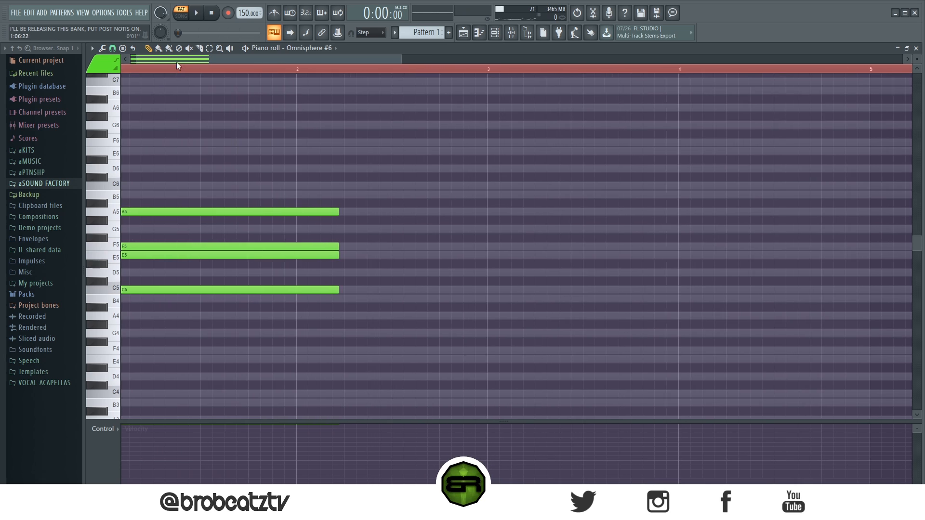
{"action": "left_click", "coordinate": [211, 246]}
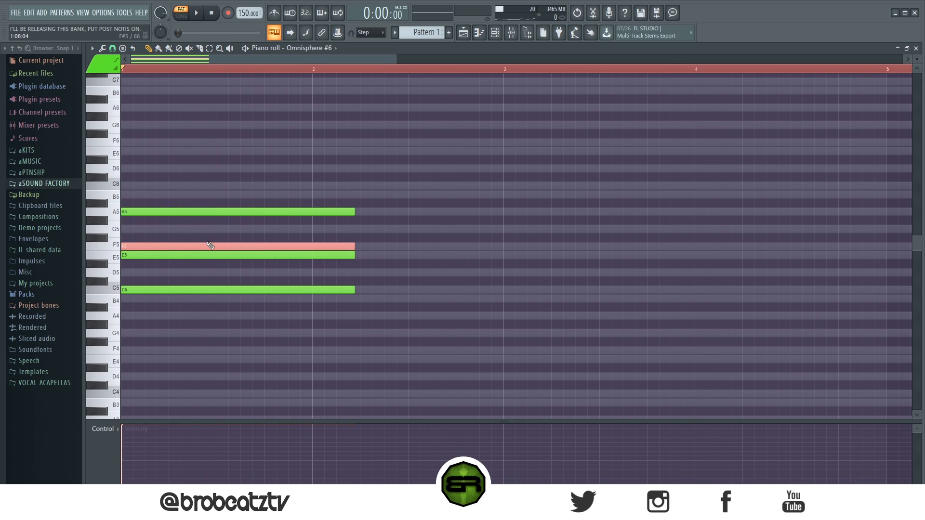
{"action": "key", "text": "ctrl+Down"}
{"action": "key", "text": "ctrl+a"}
{"action": "key", "text": "ctrl+q"}
{"action": "key", "text": "ctrl+d"}
- Play back the F4, C5, E5 and A5 chord
{"action": "key", "text": "space"}
{"action": "key", "text": "space"}
{"action": "key", "text": "ctrl+a"}
{"action": "key", "text": "space"}
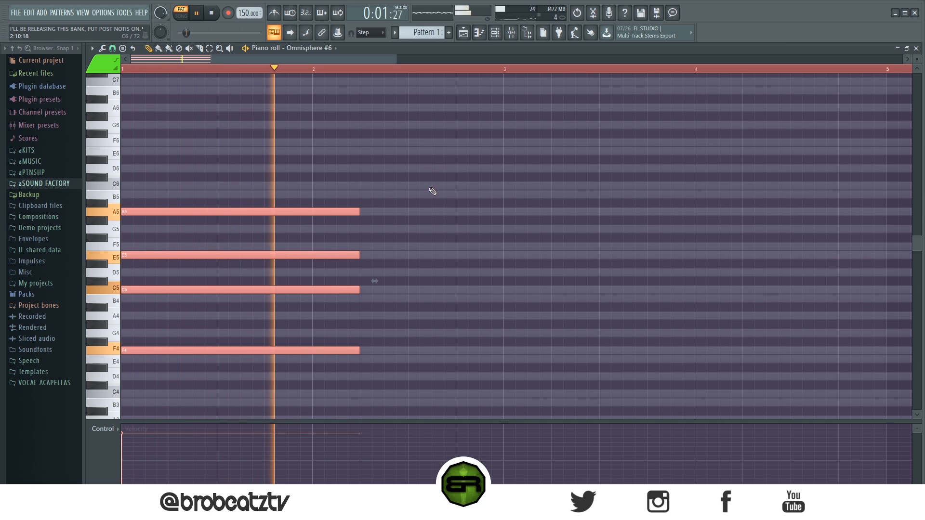
{"action": "key", "text": "space"}
{"action": "key", "text": "ctrl+d"}
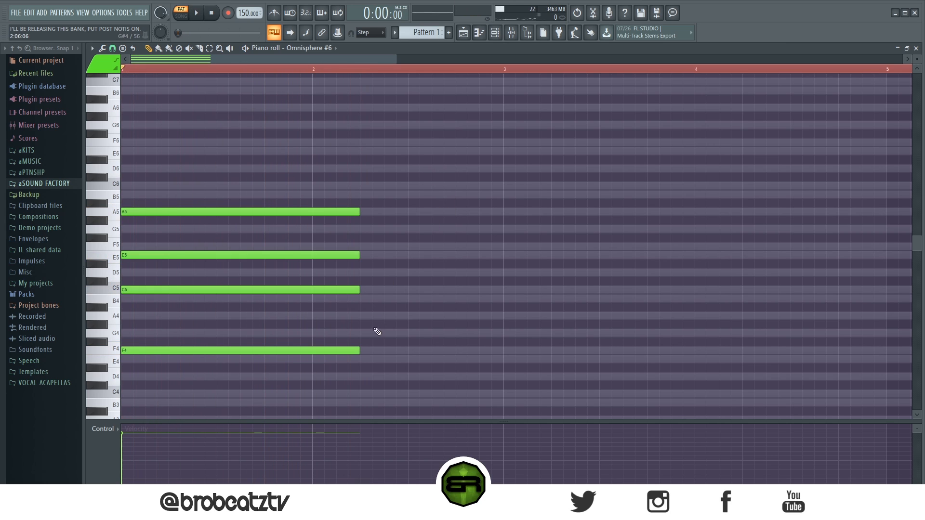
- Trim the ends of the opening chord's notes slightly and add a short F4 note directly after them in bar 2
{"action": "left_click_drag", "start_coordinate": [337, 138], "coordinate": [368, 428]}
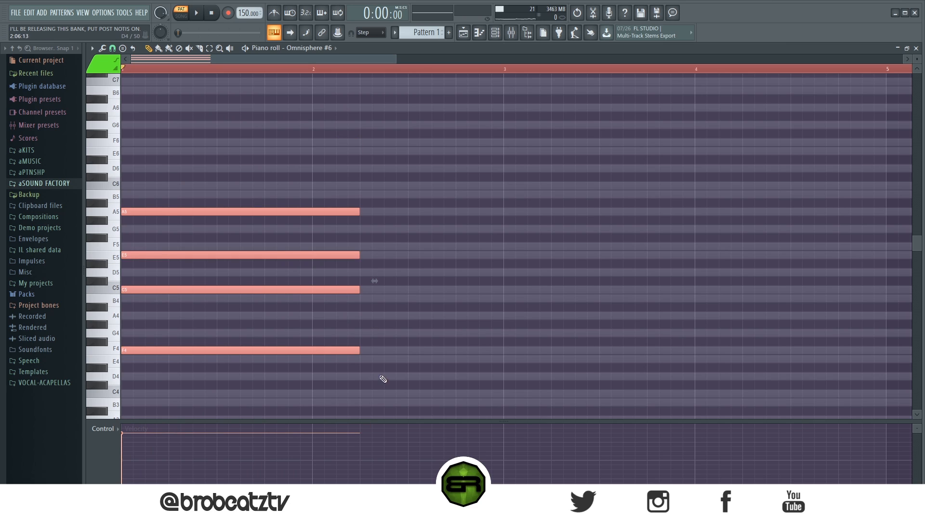
{"action": "key", "text": "ctrl+d"}
{"action": "left_click", "coordinate": [362, 350]}
{"action": "left_click", "coordinate": [598, 350]}
{"action": "right_click", "coordinate": [600, 350]}
{"action": "left_click_drag", "start_coordinate": [598, 351], "coordinate": [375, 351]}
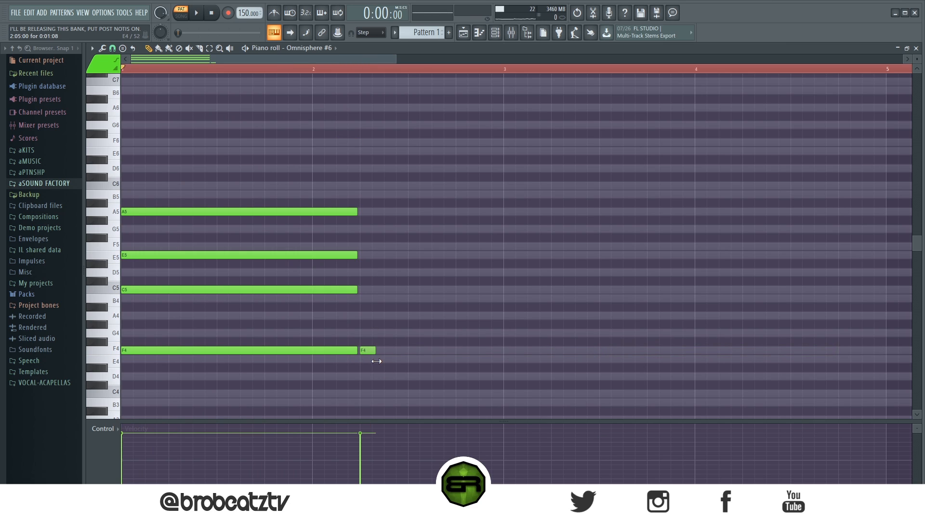
{"action": "left_click", "coordinate": [393, 350]}
{"action": "right_click", "coordinate": [403, 352]}
- Add short D5, E5 and A5 notes above the short F4 note, playing the pattern back in between
{"action": "left_click", "coordinate": [366, 273]}
{"action": "key", "text": "space"}
{"action": "key", "text": "space"}
{"action": "left_click", "coordinate": [366, 256]}
{"action": "key", "text": "space"}
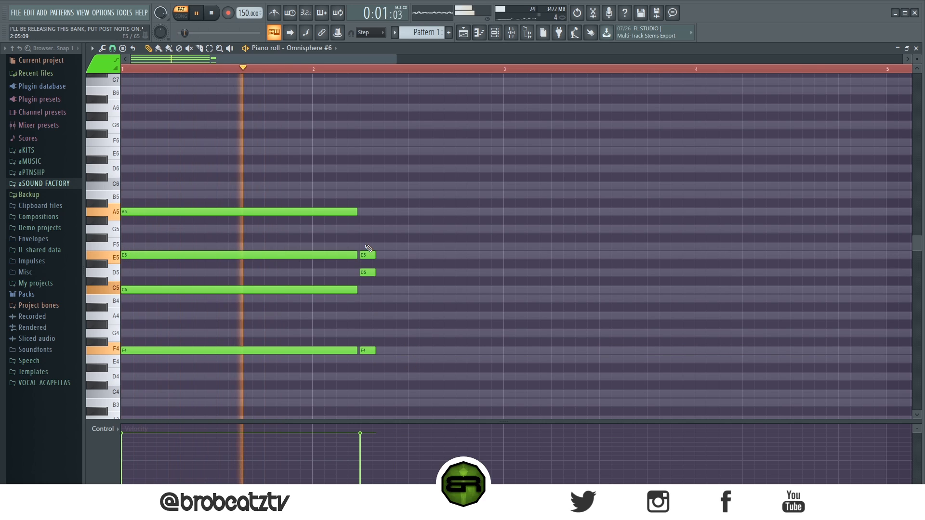
{"action": "key", "text": "space"}
{"action": "left_click", "coordinate": [364, 212]}
- Add a second short chord of F4, A4, C5 and G5 after the first short one and play the pattern
{"action": "left_click", "coordinate": [385, 230]}
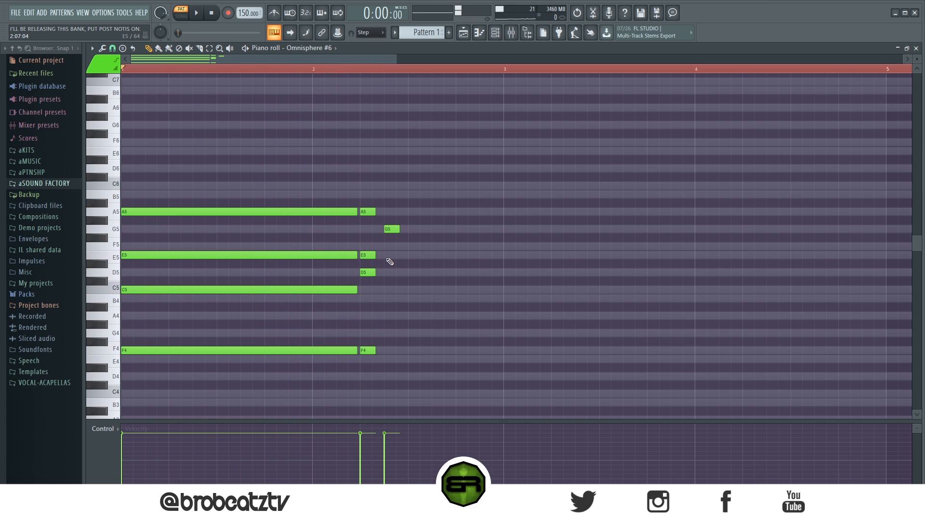
{"action": "left_click", "coordinate": [386, 290]}
{"action": "left_click", "coordinate": [386, 351]}
{"action": "left_click", "coordinate": [382, 315]}
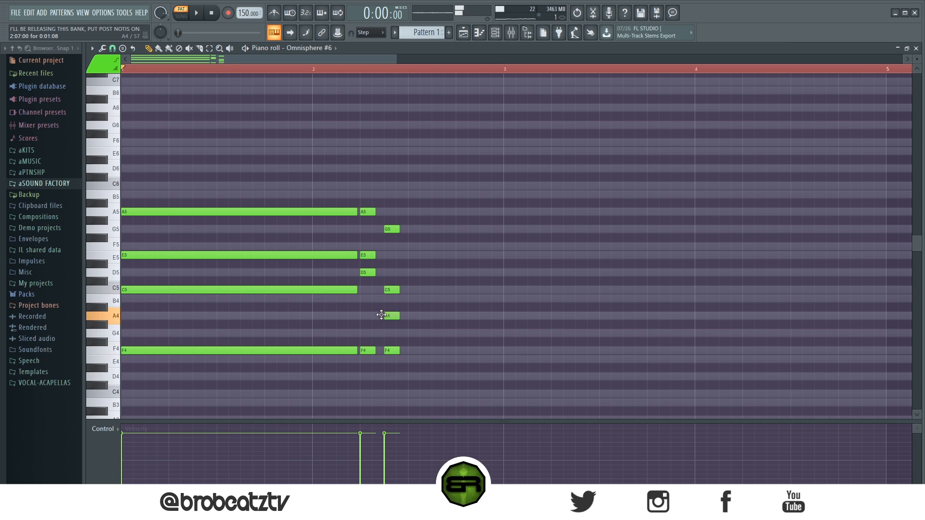
{"action": "key", "text": "space"}
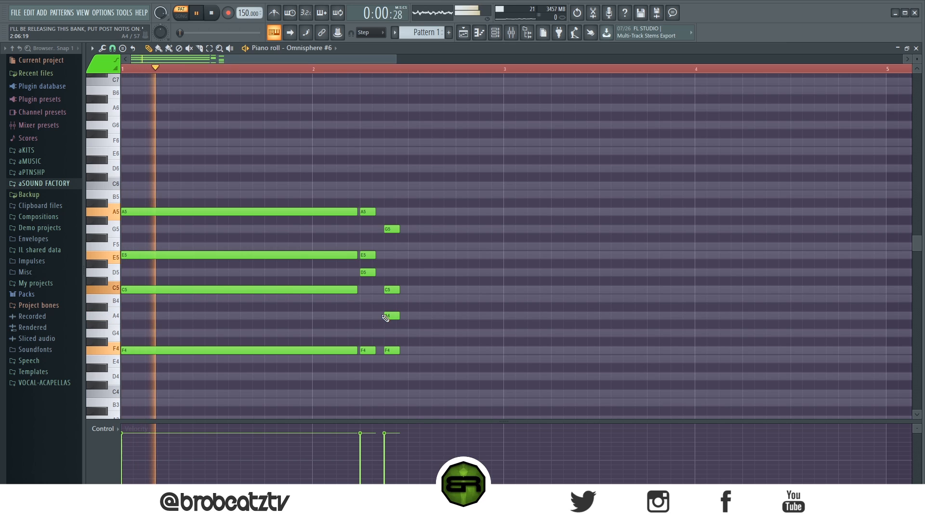
{"action": "key", "text": "space"}
- Play the pattern several times to hear the long chord followed by the two short chords
{"action": "key", "text": "ctrl+a"}
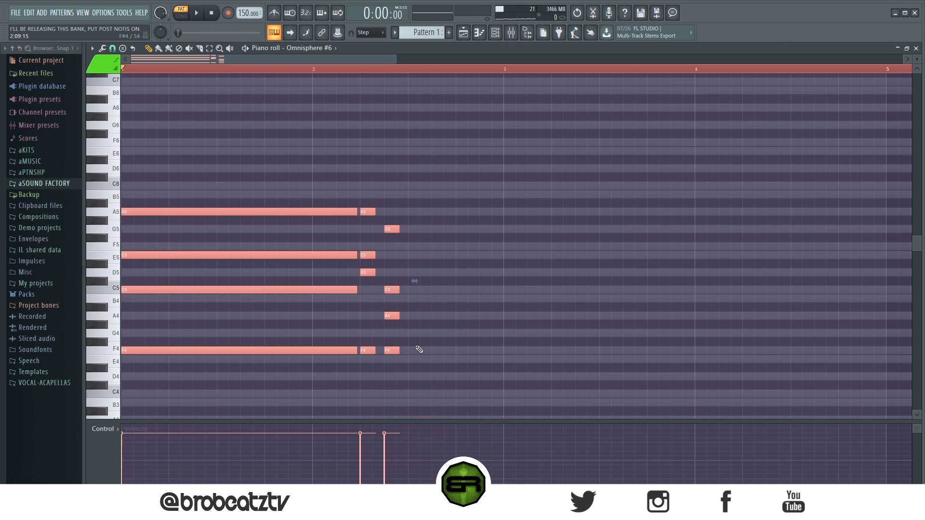
{"action": "key", "text": "space"}
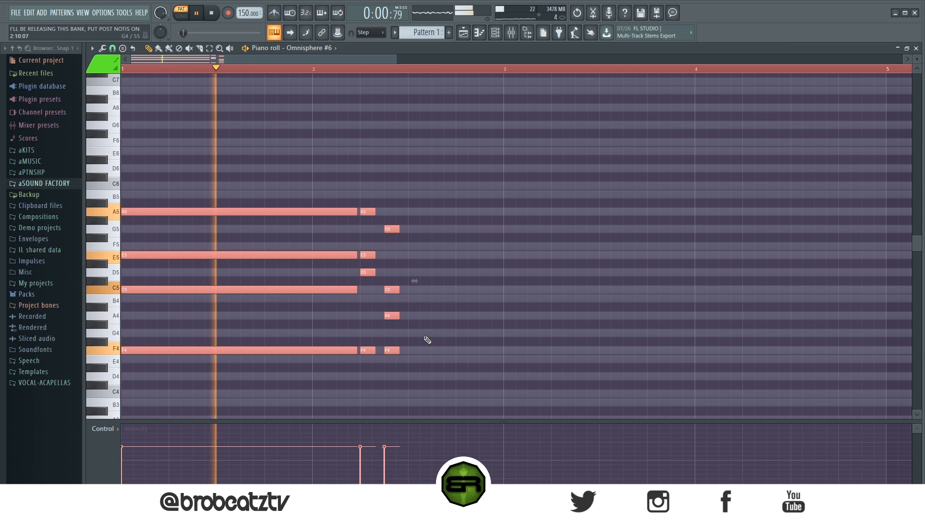
{"action": "key", "text": "space"}
{"action": "key", "text": "space"}
{"action": "key", "text": "ctrl+d"}
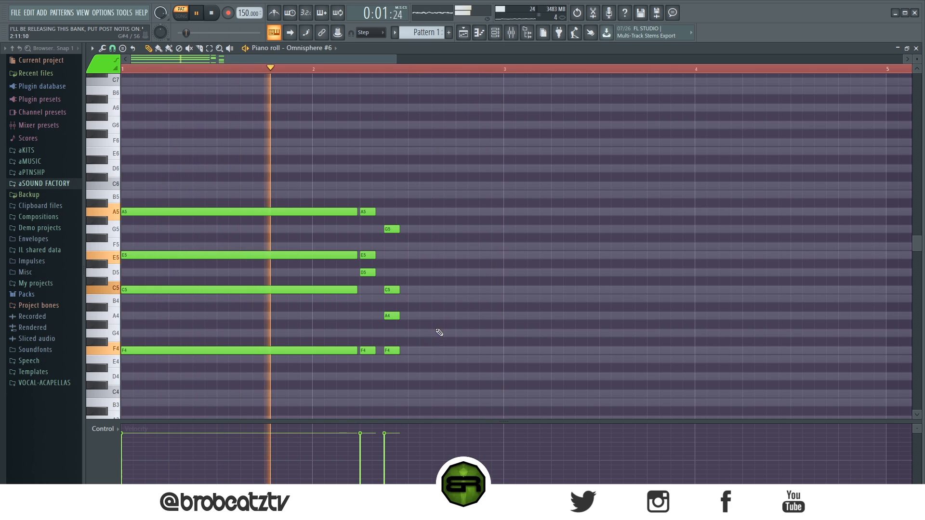
{"action": "key", "text": "space"}
- Add a longer F4, C5, E5 and A5 chord after the short chords, ending just before bar 3
{"action": "left_click", "coordinate": [410, 350]}
{"action": "left_click_drag", "start_coordinate": [421, 351], "coordinate": [499, 359]}
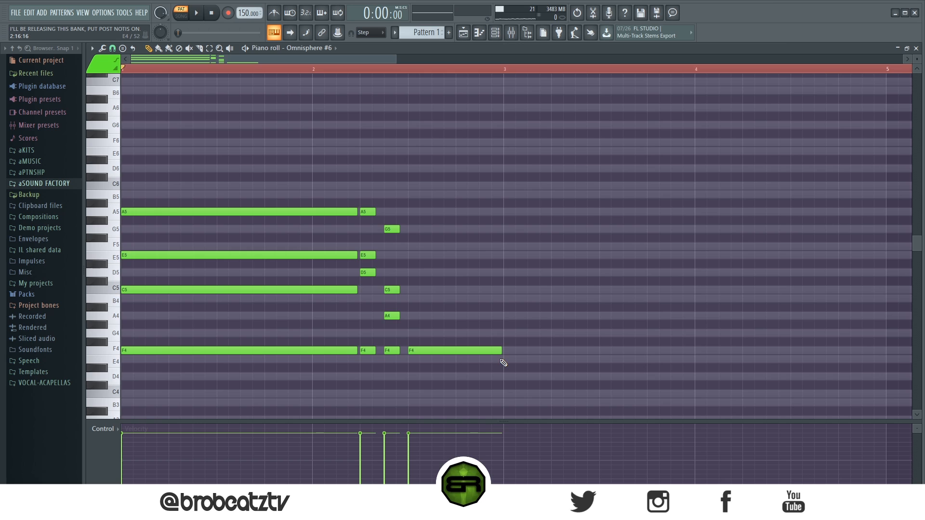
{"action": "right_click", "coordinate": [489, 351]}
{"action": "mouse_move", "coordinate": [320, 164]}
{"action": "left_mouse_down"}
{"action": "mouse_move", "coordinate": [183, 358]}
{"action": "mouse_move", "coordinate": [502, 362]}
{"action": "mouse_move", "coordinate": [460, 364]}
{"action": "left_mouse_up"}
{"action": "left_click_drag", "start_coordinate": [643, 351], "coordinate": [495, 359]}
{"action": "scroll", "coordinate": [293, 70], "scroll_direction": "down", "scroll_amount": 2}
{"action": "key", "text": "ctrl+d"}
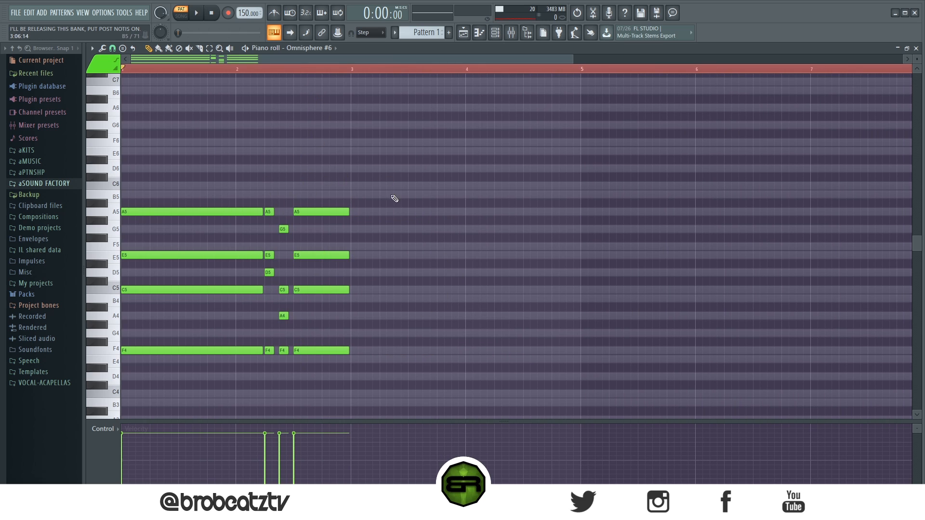
{"action": "mouse_move", "coordinate": [243, 186]}
{"action": "left_mouse_down", "text": "ctrl"}
{"action": "mouse_move", "coordinate": [169, 375]}
{"action": "mouse_move", "coordinate": [621, 365]}
{"action": "mouse_move", "coordinate": [723, 326]}
{"action": "mouse_move", "coordinate": [743, 330]}
{"action": "left_mouse_up", "text": "ctrl"}
{"action": "scroll", "coordinate": [467, 63], "scroll_direction": "down", "scroll_amount": 4}
{"action": "mouse_move", "coordinate": [526, 197]}
{"action": "left_mouse_down", "text": "shift"}
{"action": "mouse_move", "coordinate": [626, 206]}
{"action": "mouse_move", "coordinate": [616, 223]}
{"action": "left_mouse_up", "text": "shift"}
{"action": "right_click", "coordinate": [635, 232]}
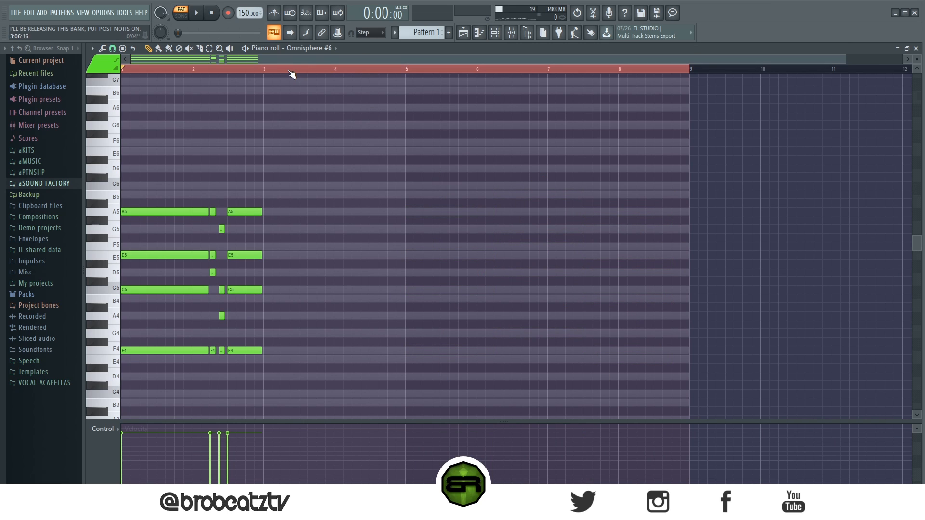
{"action": "scroll", "coordinate": [291, 72], "scroll_direction": "up", "scroll_amount": 3}
{"action": "left_click_drag", "start_coordinate": [273, 185], "coordinate": [345, 339]}
{"action": "left_click", "coordinate": [366, 247], "text": "ctrl"}
{"action": "left_click", "coordinate": [376, 325], "text": "ctrl"}
- Try to duplicate the whole two-bar chord pattern into the following bars
{"action": "key", "text": "ctrl+a"}
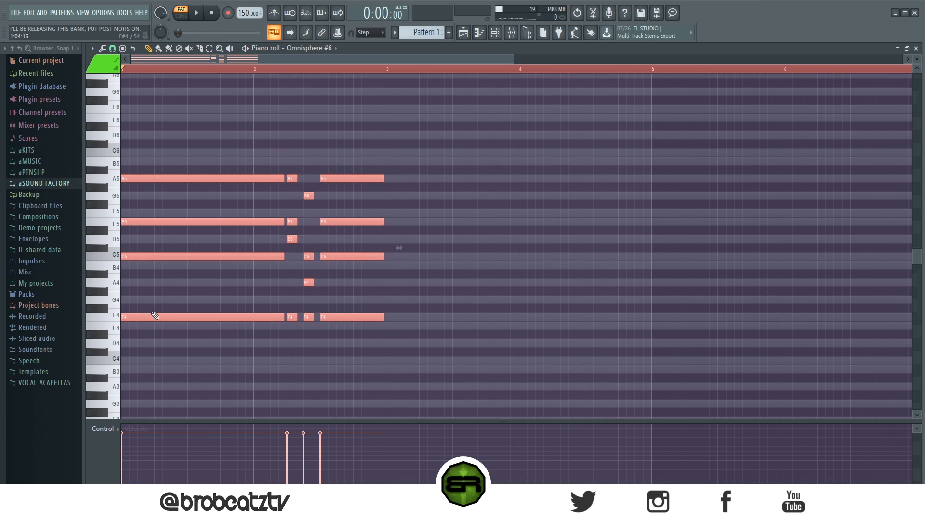
{"action": "key", "text": "ctrl+b"}
{"action": "key", "text": "ctrl+z"}
{"action": "key", "text": "ctrl+b"}
{"action": "key", "text": "Delete"}
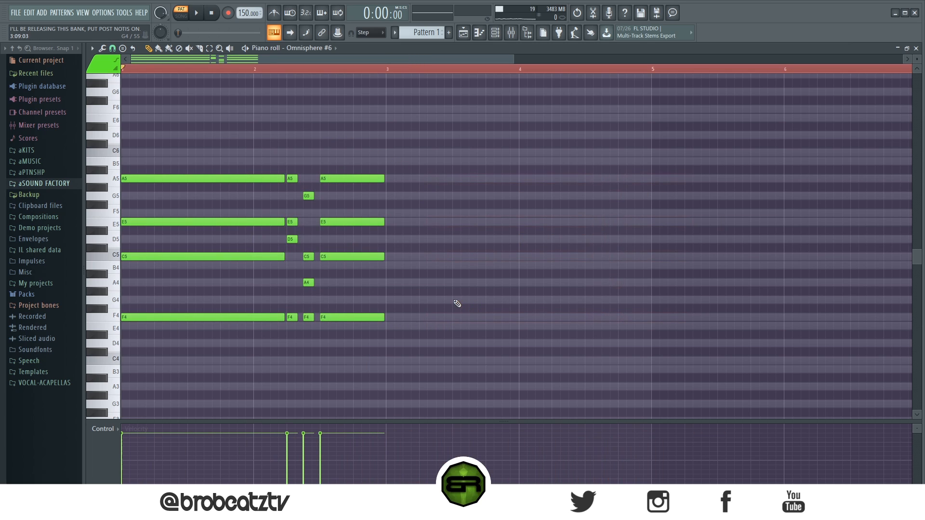
- Duplicate only the F4 bass notes into bars 3 and 4 and raise the copies to A4
{"action": "left_click_drag", "start_coordinate": [364, 313], "coordinate": [142, 323]}
{"action": "key", "text": "ctrl+b"}
{"action": "left_click_drag", "start_coordinate": [341, 320], "coordinate": [407, 285]}
{"action": "left_click", "coordinate": [419, 248], "text": "ctrl"}
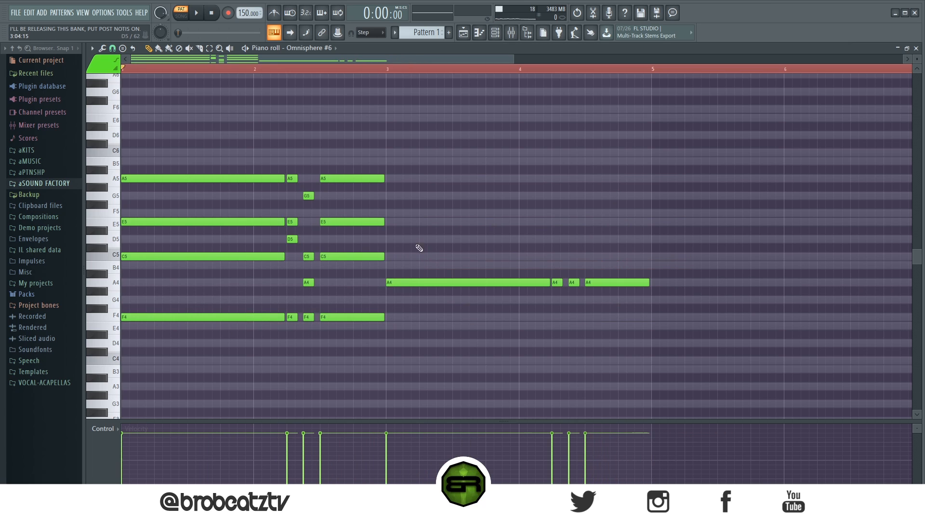
- Add long E5, G5 and C6 notes above the long A4 note at bar 3 and play the progression
{"action": "left_click_drag", "start_coordinate": [401, 282], "coordinate": [404, 157]}
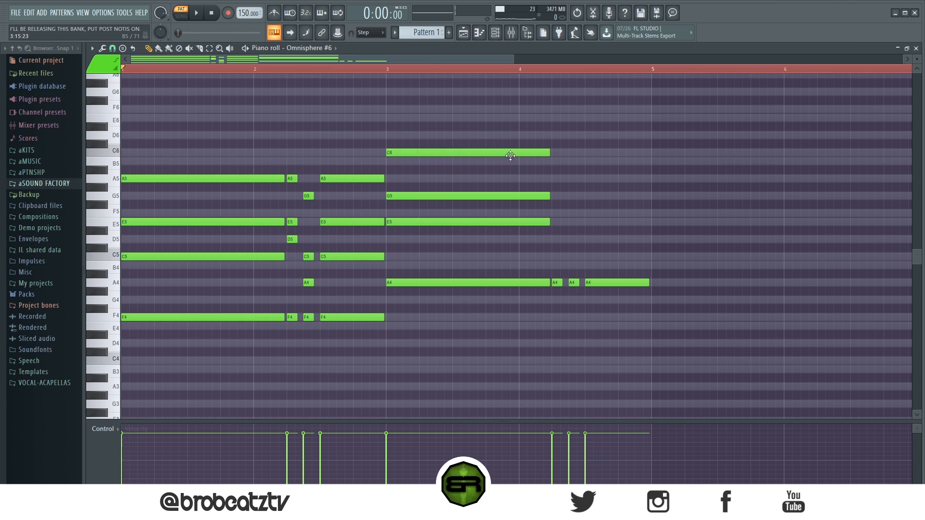
{"action": "left_click_drag", "start_coordinate": [397, 55], "coordinate": [440, 61]}
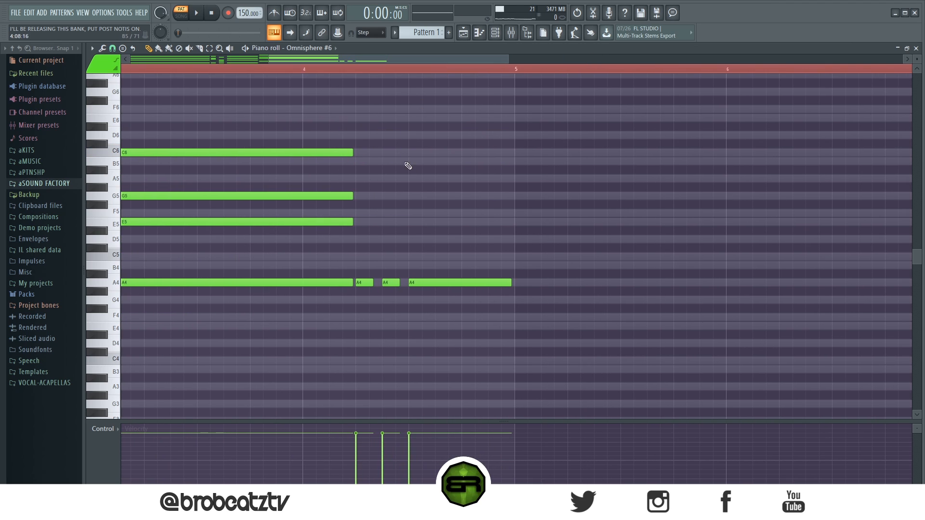
{"action": "key", "text": "space"}
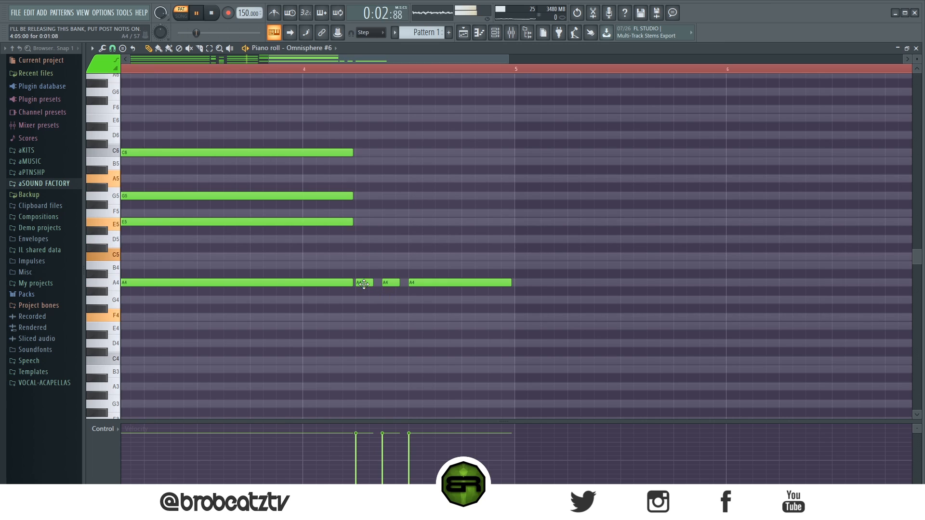
- Complete the two short bar 4 chords with F5, G5 and C6 over the first A4, and E5, G5 and D6 over the second
{"action": "key", "text": "space"}
{"action": "left_click", "coordinate": [360, 214]}
{"action": "left_click", "coordinate": [384, 222]}
{"action": "left_click", "coordinate": [362, 196]}
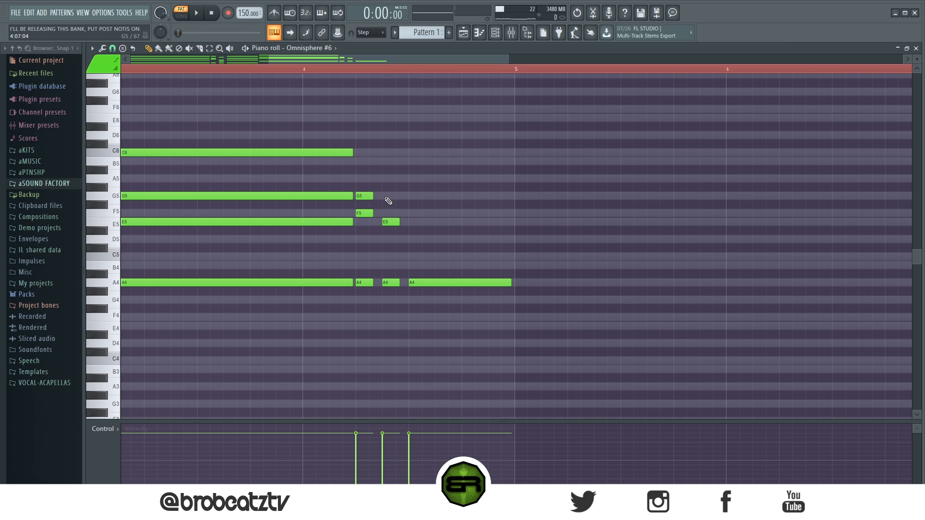
{"action": "key", "text": "space"}
{"action": "left_click", "coordinate": [384, 196]}
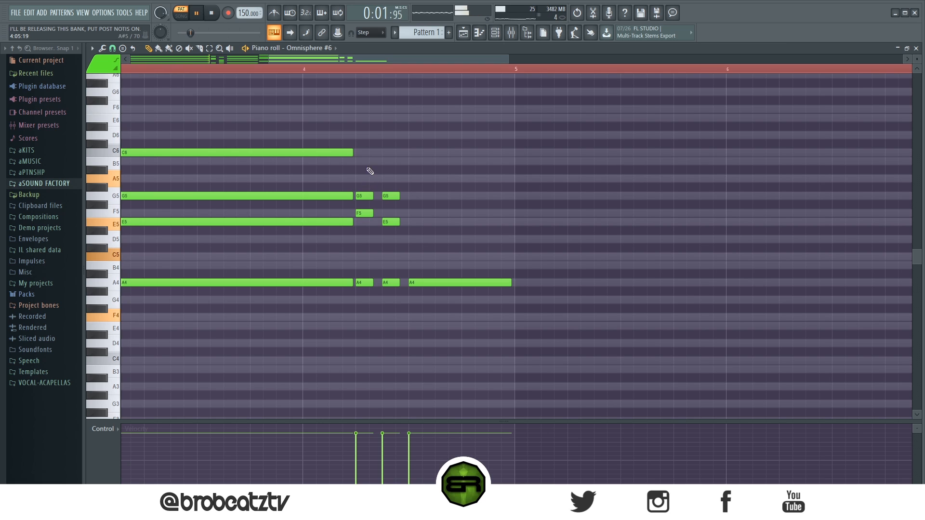
{"action": "left_click", "coordinate": [360, 154]}
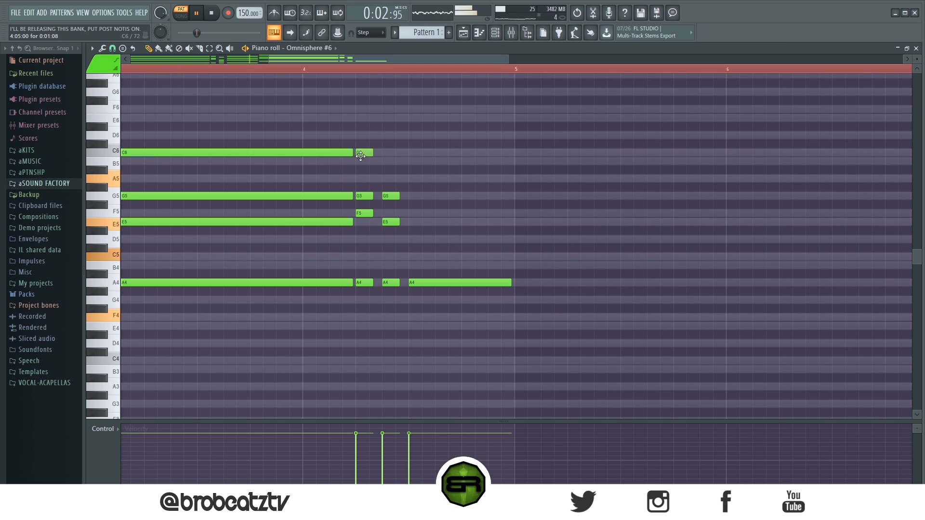
{"action": "key", "text": "space"}
{"action": "left_click", "coordinate": [383, 135]}
- Add C5, E5 and B5 above the last long A4 note in bar 4 and extend them to the start of bar 5
{"action": "left_click", "coordinate": [415, 161]}
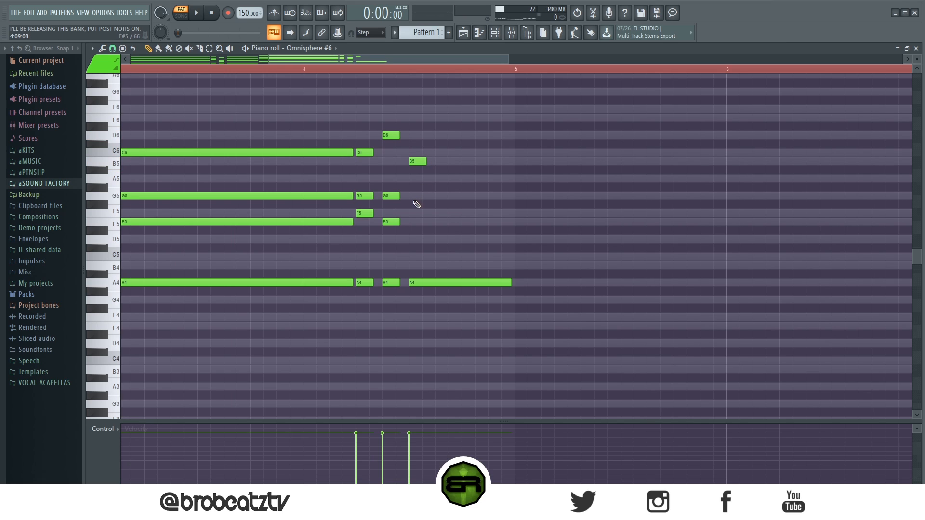
{"action": "left_click", "coordinate": [412, 222]}
{"action": "left_click", "coordinate": [414, 256]}
{"action": "left_click_drag", "start_coordinate": [423, 157], "coordinate": [512, 261]}
{"action": "left_click", "coordinate": [569, 275]}
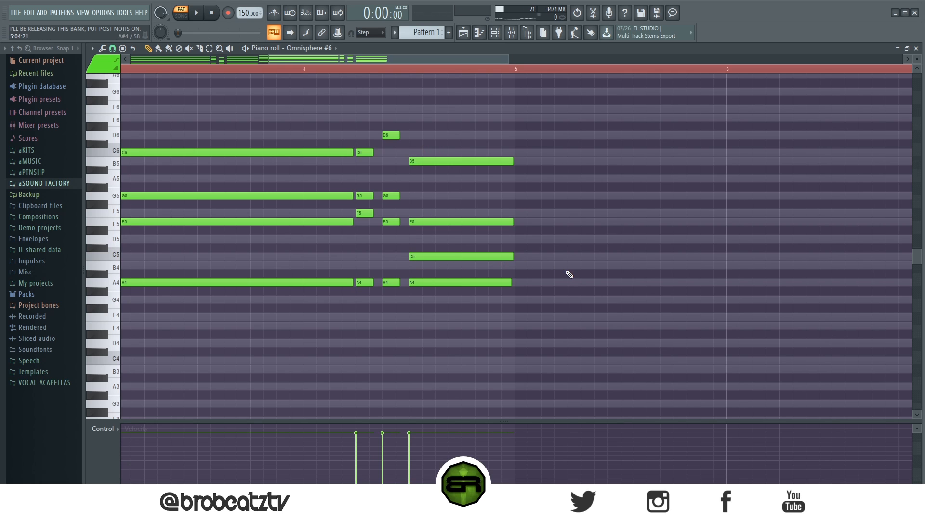
- Play the four-bar progression and replay it from the first short chord in bar 4
{"action": "key", "text": "space"}
{"action": "scroll", "coordinate": [298, 60], "scroll_direction": "down", "scroll_amount": 3}
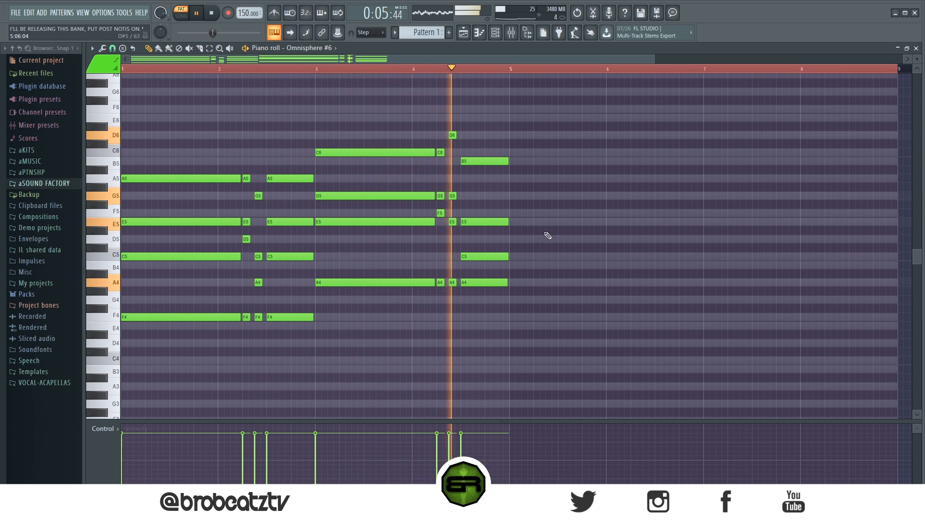
{"action": "key", "text": "space"}
{"action": "left_click", "coordinate": [437, 69]}
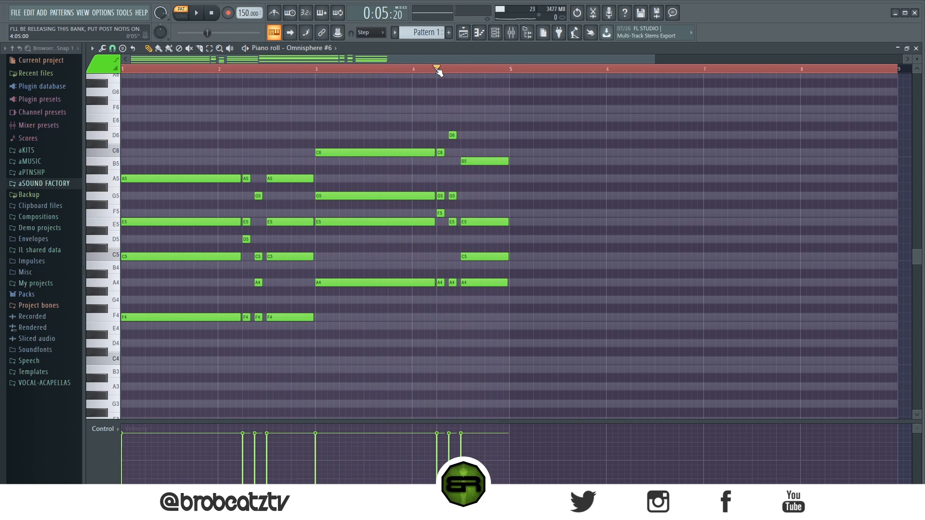
{"action": "key", "text": "space"}
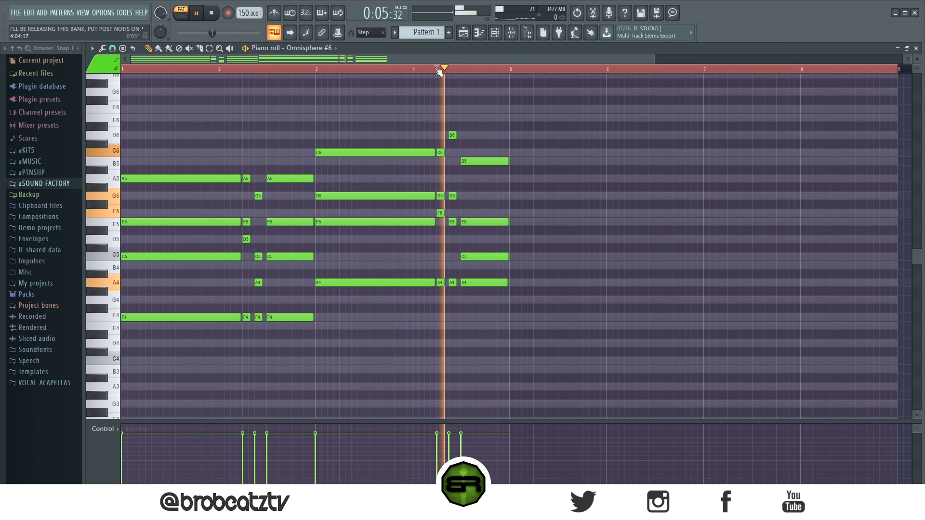
{"action": "key", "text": "space"}
{"action": "key", "text": "space"}
{"action": "key", "text": "space"}
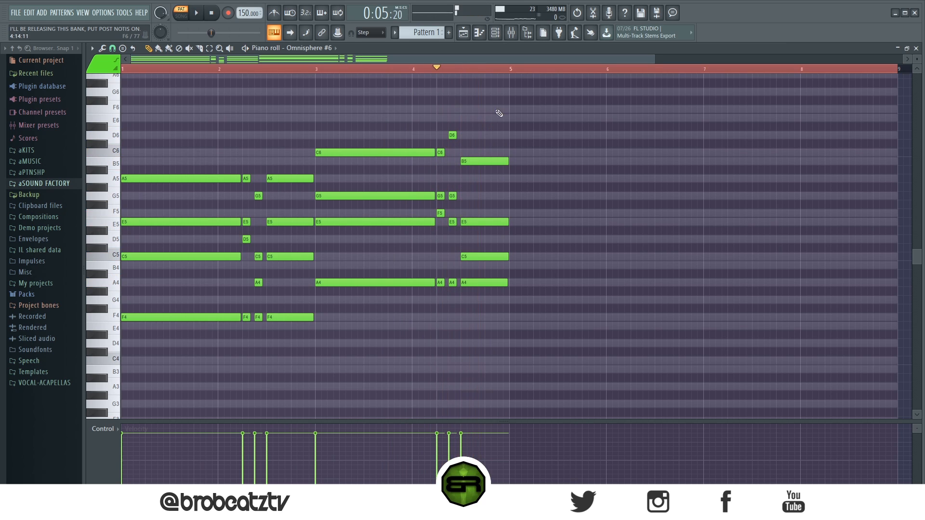
- Audition the upper notes of the two short bar 4 chords with temporary notes between them, and replay that passage
{"action": "left_click", "coordinate": [442, 154]}
{"action": "left_click", "coordinate": [444, 161]}
{"action": "right_click", "coordinate": [443, 163]}
{"action": "left_click", "coordinate": [440, 196]}
{"action": "left_click", "coordinate": [451, 196]}
{"action": "left_click", "coordinate": [443, 207]}
{"action": "right_click", "coordinate": [445, 207]}
{"action": "left_click", "coordinate": [440, 214]}
{"action": "left_click", "coordinate": [451, 223]}
{"action": "key", "text": "space"}
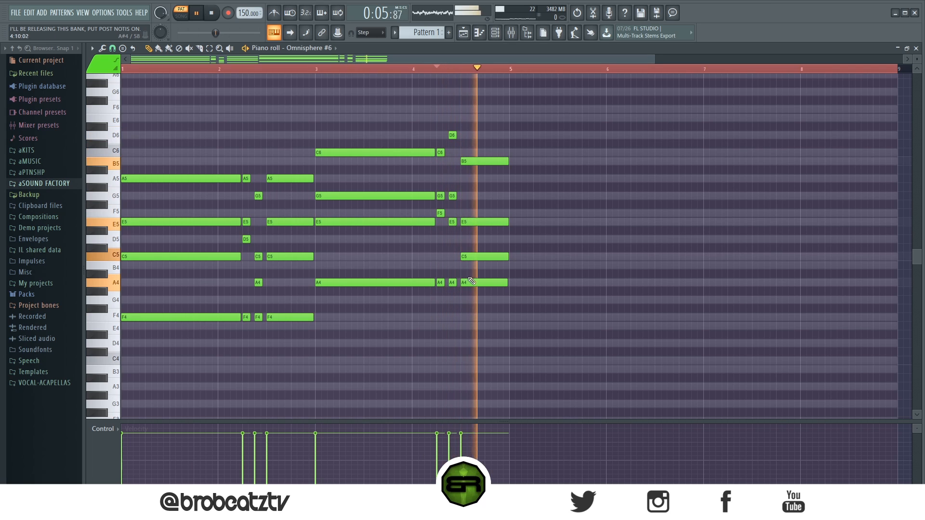
{"action": "key", "text": "space"}
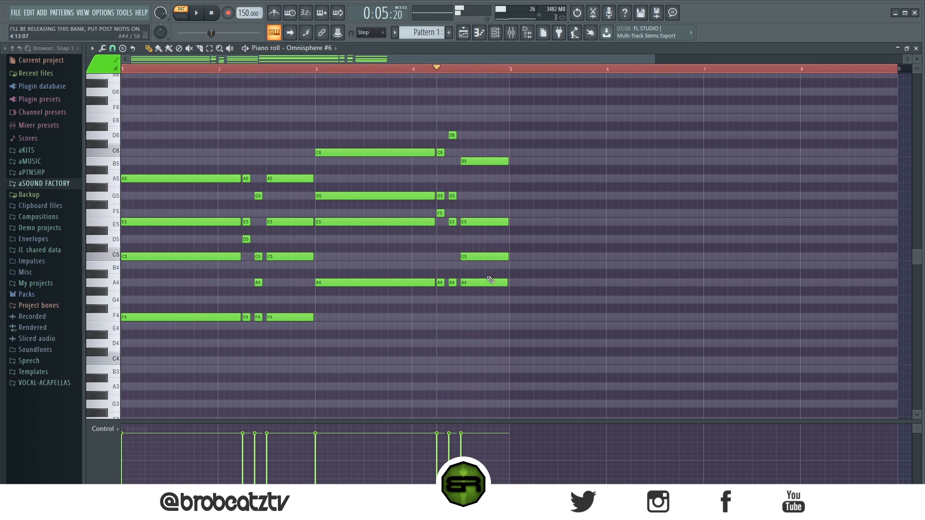
- Duplicate the whole four-bar progression into bars 5 to 8 and clear the selection
{"action": "left_click", "coordinate": [474, 165]}
{"action": "key", "text": "ctrl+a"}
{"action": "key", "text": "ctrl+b"}
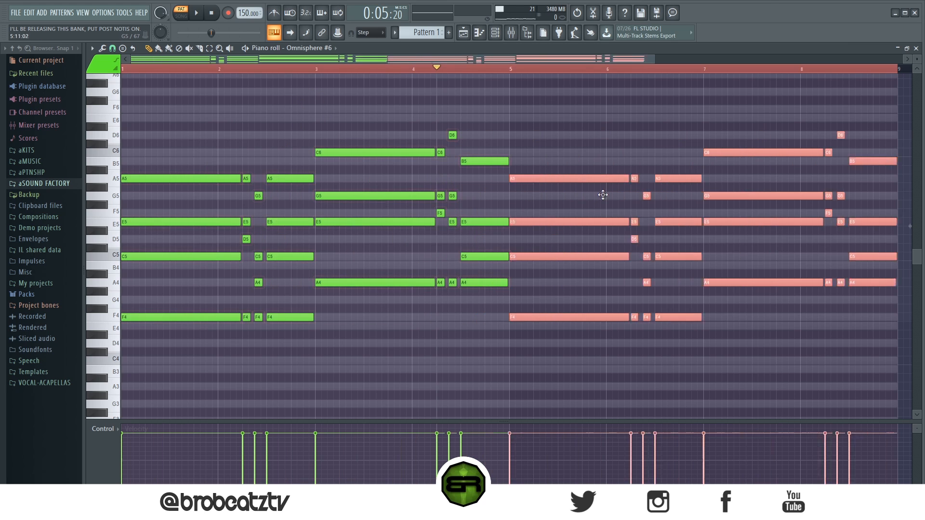
{"action": "scroll", "coordinate": [457, 65], "scroll_direction": "down", "scroll_amount": 3}
{"action": "left_click", "coordinate": [471, 99], "text": "ctrl"}
- Delete the C5 and A4 notes from the final chord at the end of bar 8
{"action": "left_click_drag", "start_coordinate": [457, 59], "coordinate": [578, 81]}
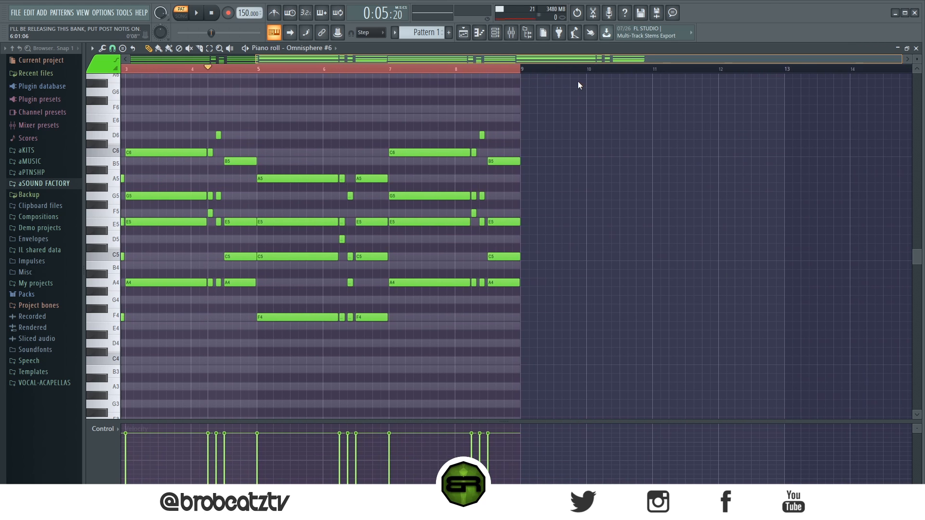
{"action": "left_click_drag", "start_coordinate": [513, 301], "coordinate": [507, 255]}
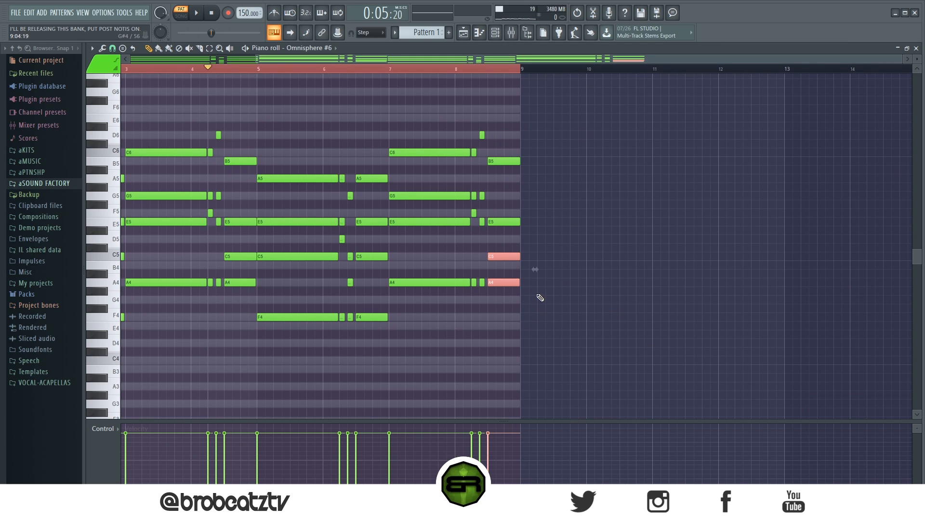
{"action": "key", "text": "Delete"}
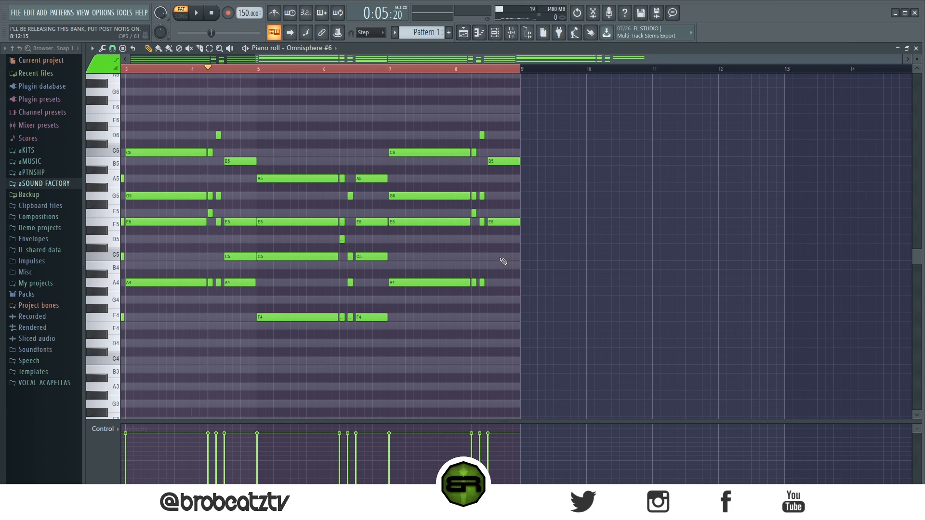
- Add D6 and G6 above the B5 of the final bar 8 chord, play it and return the playhead to the start
{"action": "left_click", "coordinate": [495, 160]}
{"action": "left_click_drag", "start_coordinate": [494, 160], "coordinate": [492, 89]}
{"action": "key", "text": "space"}
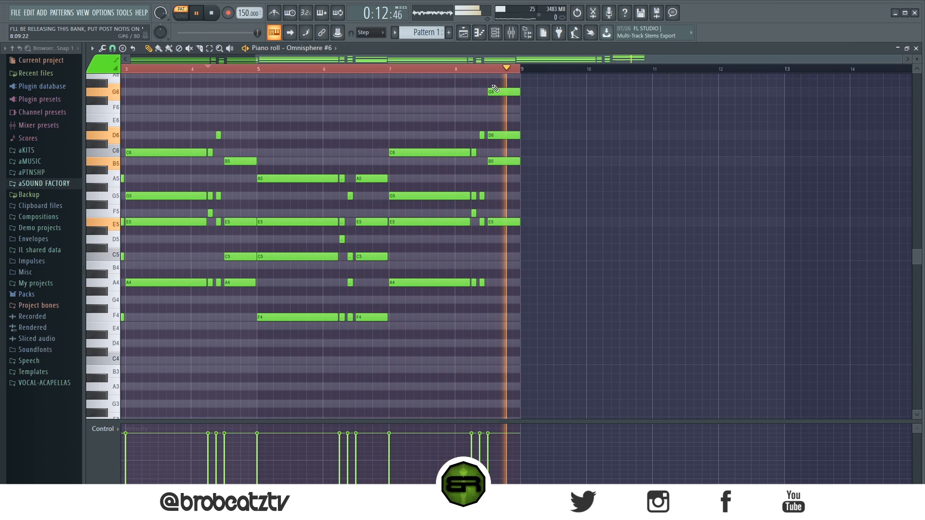
{"action": "key", "text": "space"}
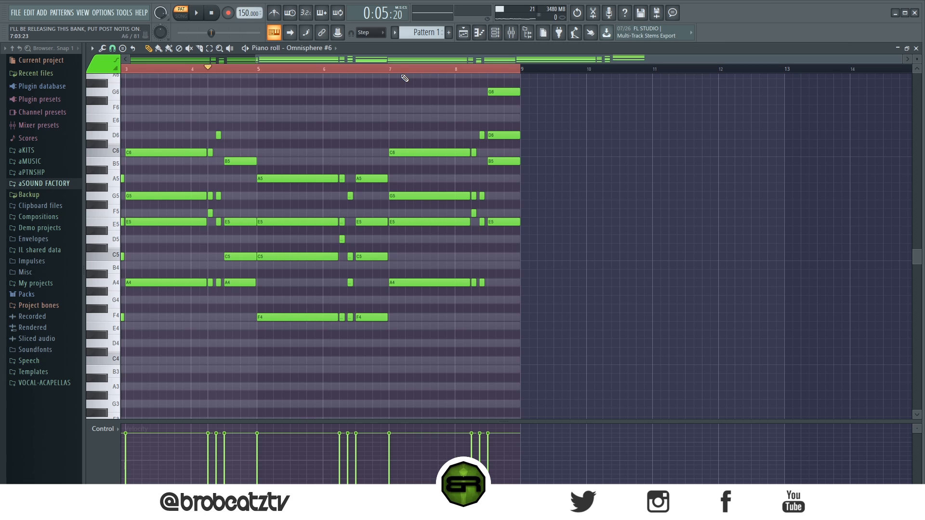
{"action": "scroll", "coordinate": [347, 72], "scroll_direction": "left", "scroll_amount": 2}
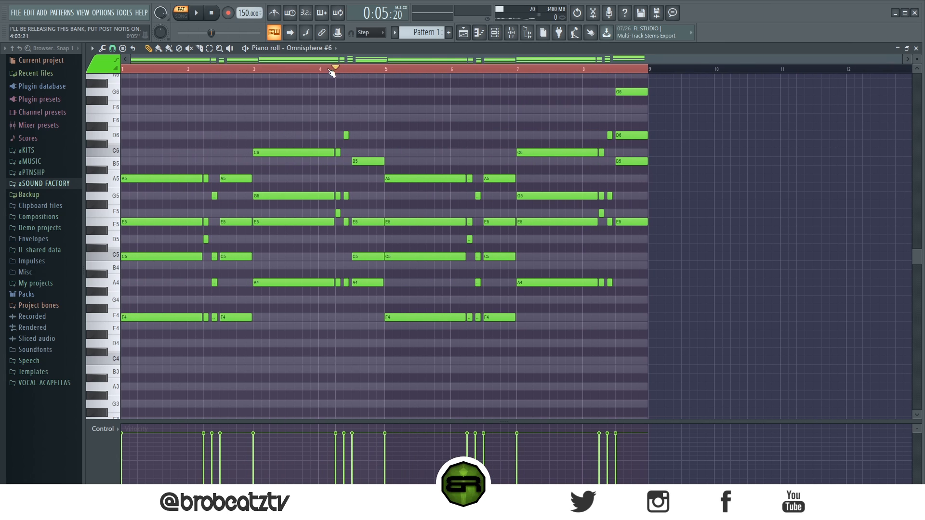
{"action": "left_click_drag", "start_coordinate": [216, 69], "coordinate": [119, 70]}
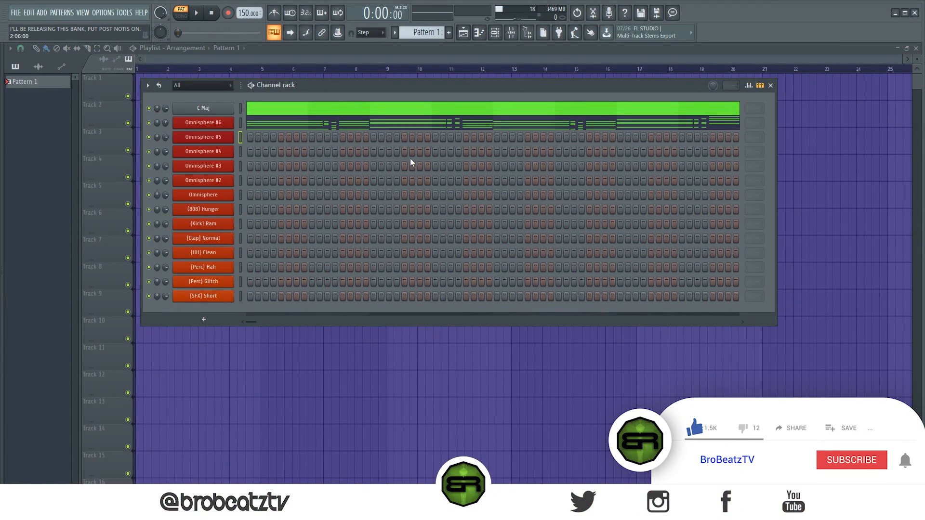
- Copy the Omnisphere #6 notes to the Omnisphere #5 channel, check its PLUCK - Chucki patch and mute Omnisphere #6
{"action": "right_click", "coordinate": [228, 123]}
{"action": "left_click", "coordinate": [368, 131]}
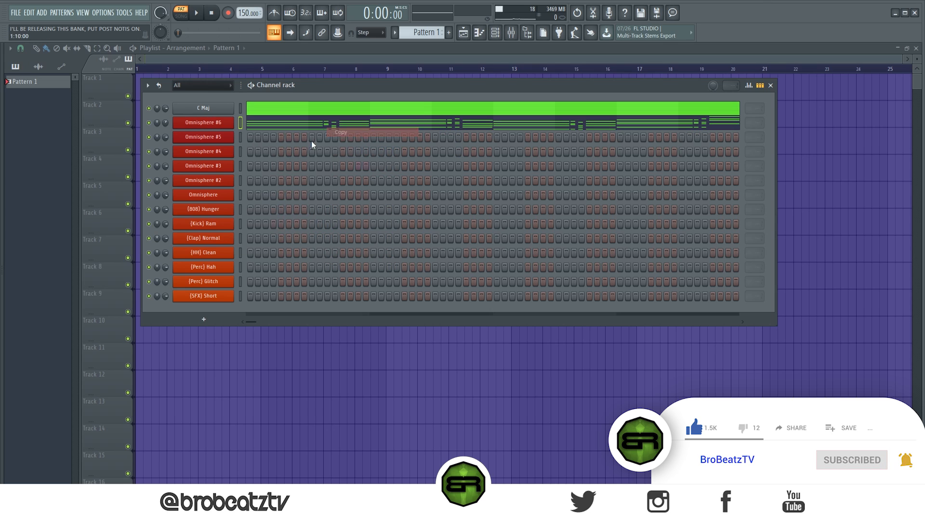
{"action": "right_click", "coordinate": [226, 139]}
{"action": "left_click", "coordinate": [361, 156]}
{"action": "left_click", "coordinate": [220, 138]}
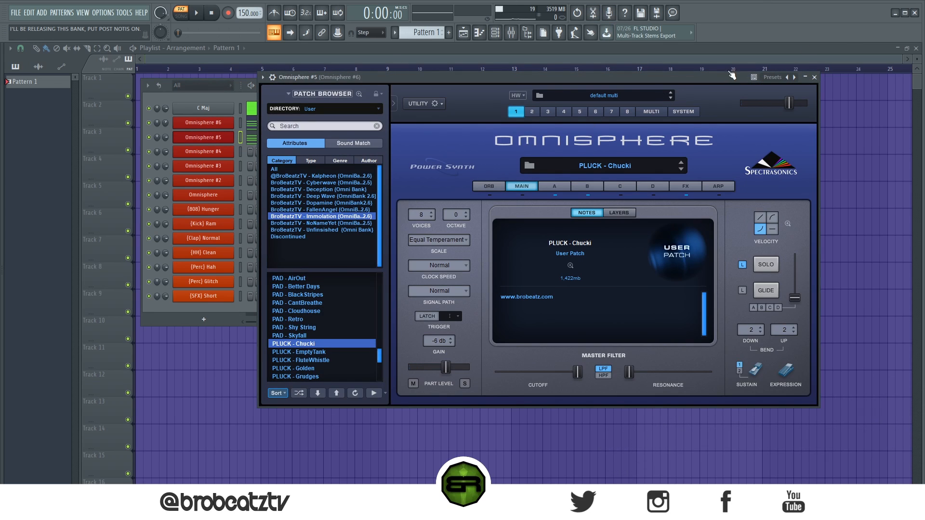
{"action": "left_click", "coordinate": [814, 77]}
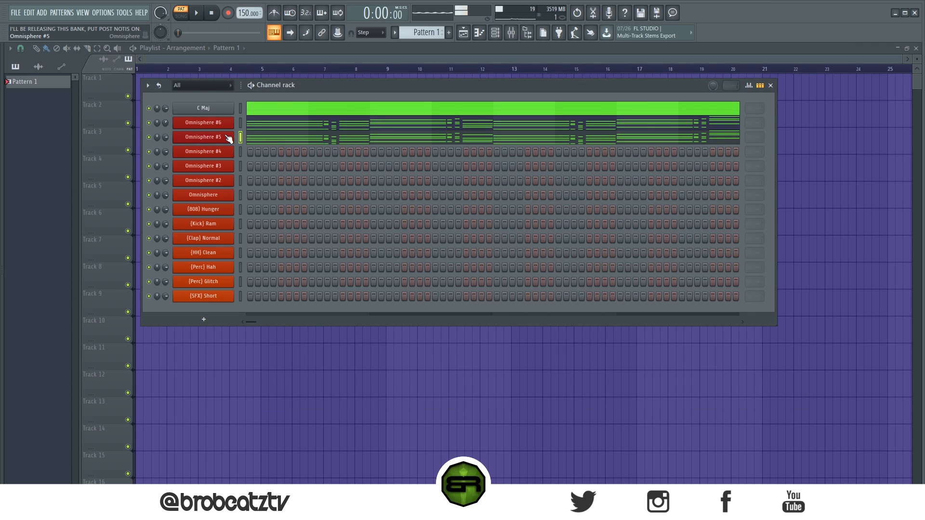
{"action": "left_click", "coordinate": [150, 123]}
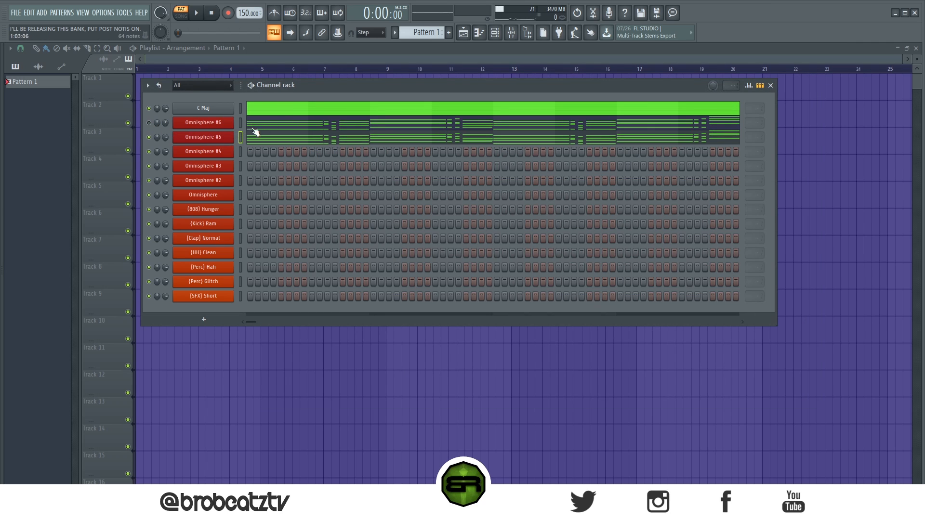
- Quantize all Omnisphere #5 notes in the piano roll and lengthen them legato so each chord reaches the next
{"action": "left_click", "coordinate": [263, 140]}
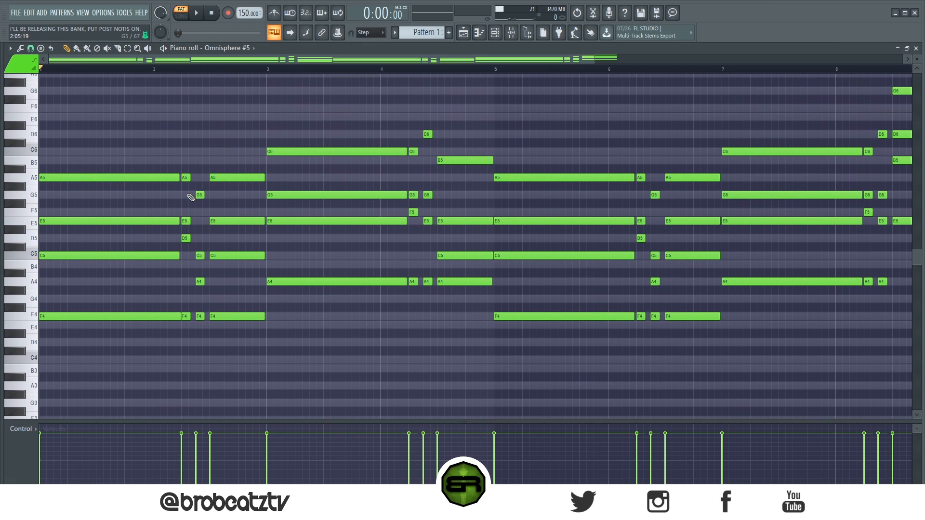
{"action": "key", "text": "ctrl+a"}
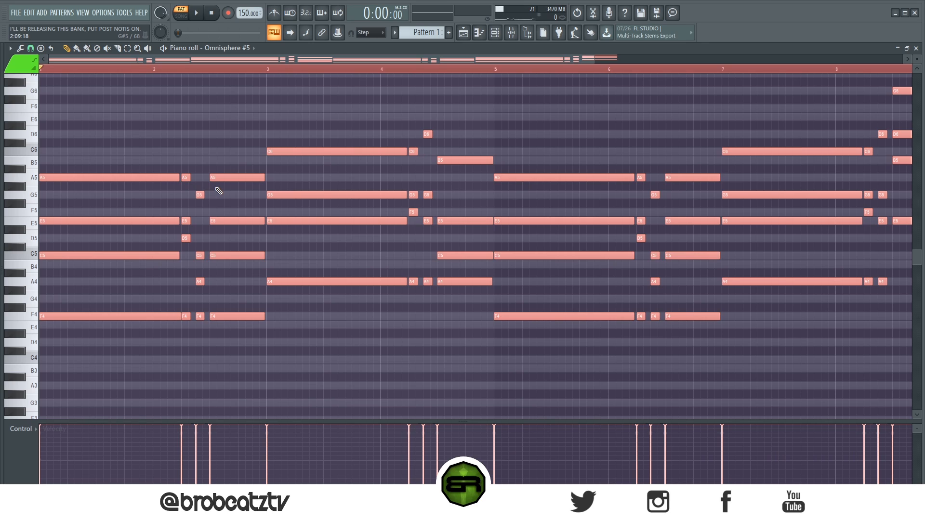
{"action": "key", "text": "ctrl+q"}
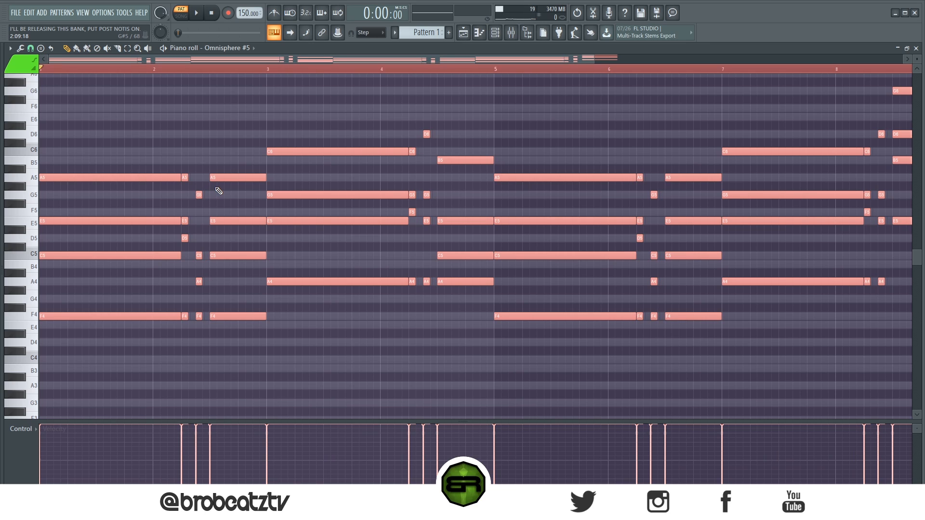
{"action": "key", "text": "ctrl+l"}
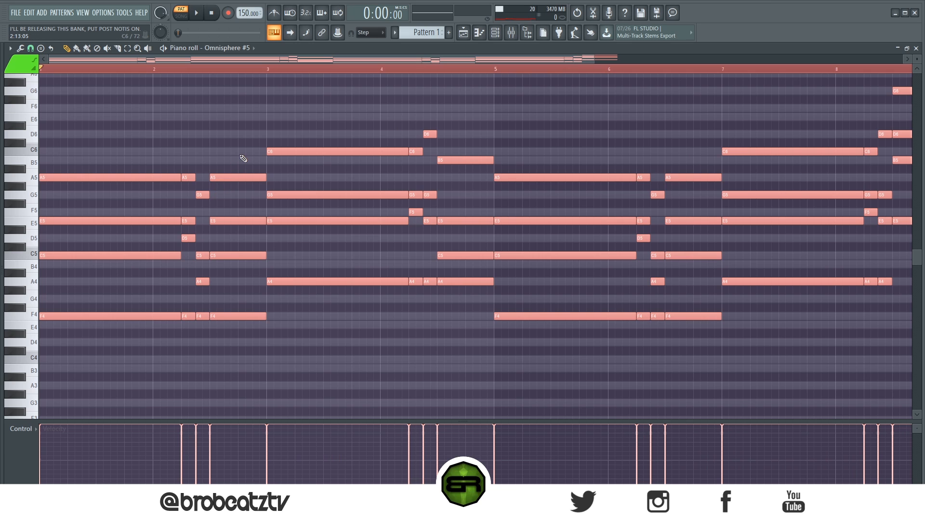
- Duplicate the entire Omnisphere #5 progression one octave higher, keeping the original notes, and clear the selection
{"action": "scroll", "coordinate": [224, 67], "scroll_direction": "down", "scroll_amount": 2}
{"action": "scroll", "coordinate": [224, 68], "scroll_direction": "up", "scroll_amount": 2}
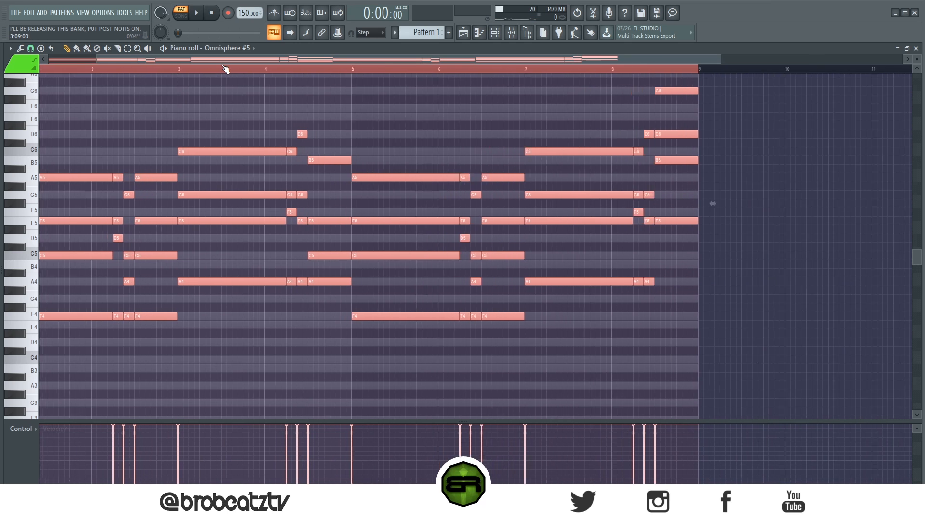
{"action": "left_click_drag", "start_coordinate": [233, 58], "coordinate": [130, 68]}
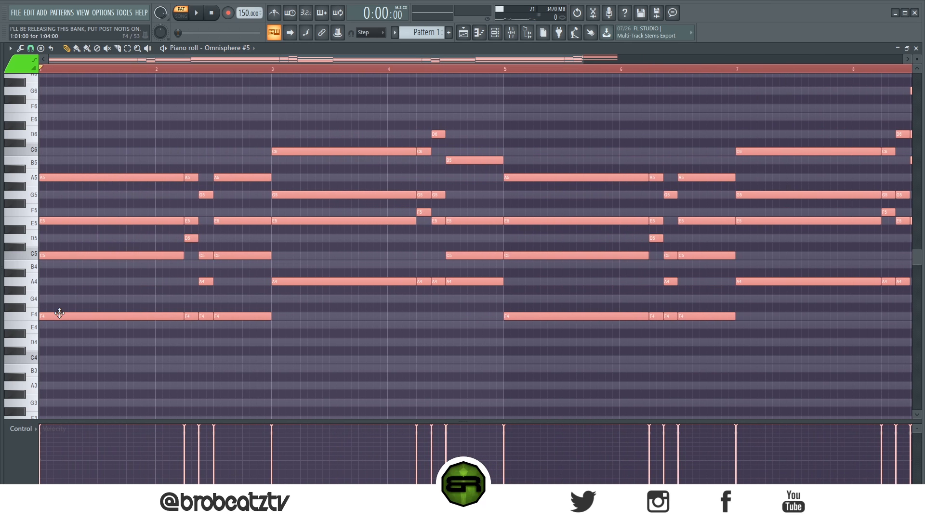
{"action": "mouse_move", "coordinate": [58, 317]}
{"action": "left_mouse_down"}
{"action": "mouse_move", "coordinate": [202, 321]}
{"action": "mouse_move", "coordinate": [39, 315]}
{"action": "left_mouse_up"}
{"action": "key", "text": "ctrl+Up"}
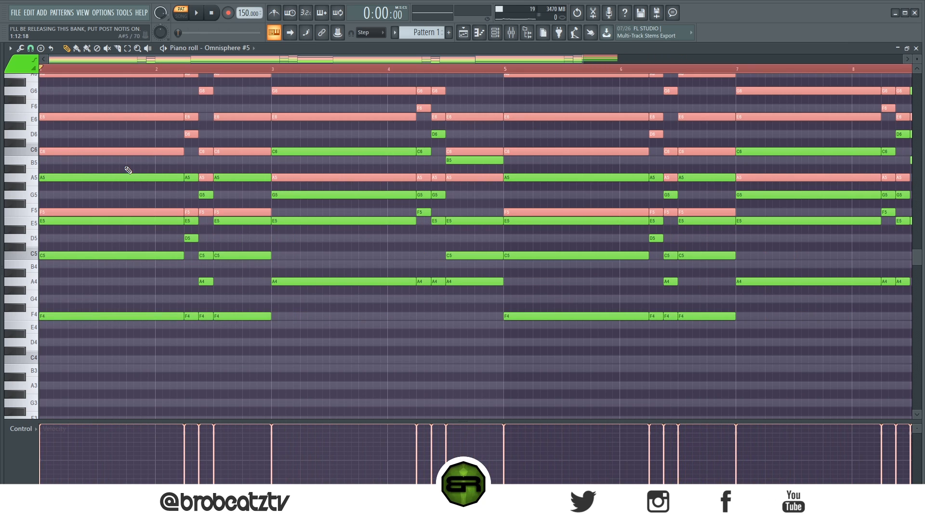
{"action": "scroll", "coordinate": [202, 134], "scroll_direction": "up", "scroll_amount": 5}
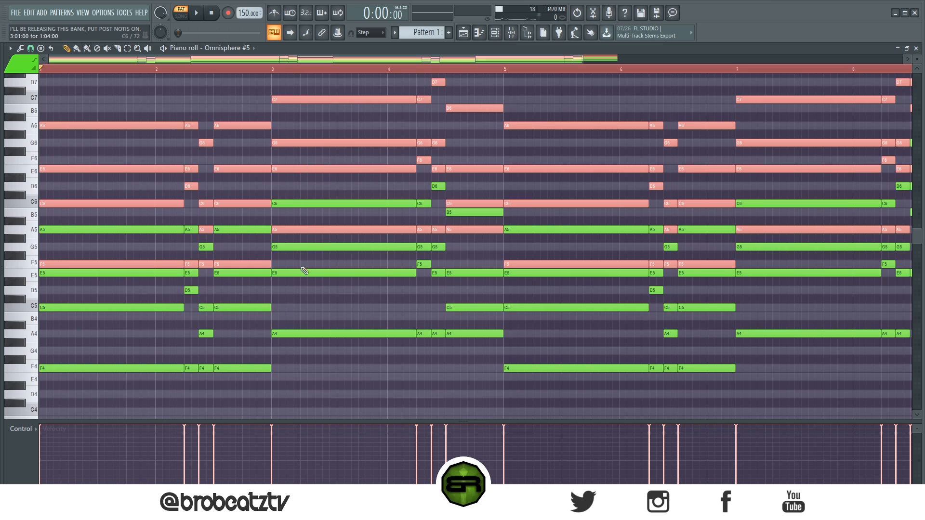
{"action": "left_click", "coordinate": [130, 108], "text": "ctrl"}
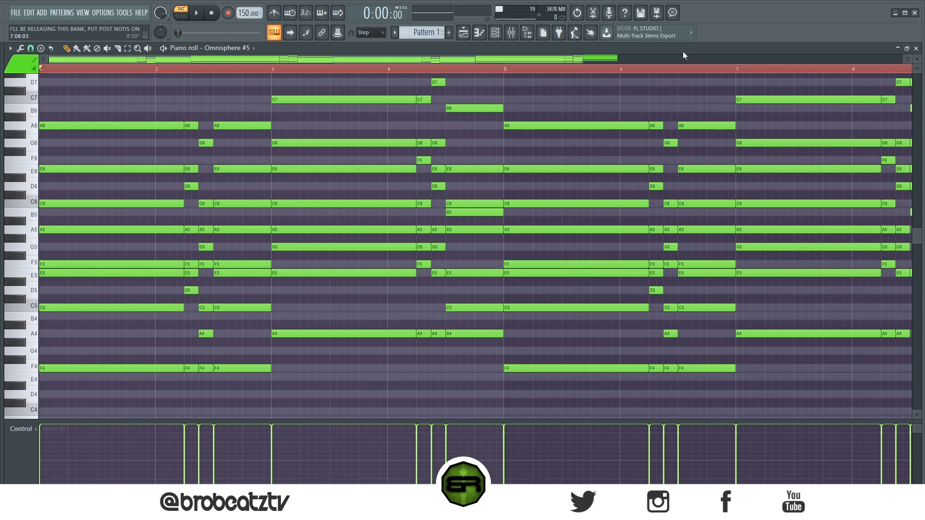
- Try slicing the opening chord with a rising diagonal cut from F4 to A6, play it and undo the cut
{"action": "left_click_drag", "start_coordinate": [916, 58], "coordinate": [916, 63]}
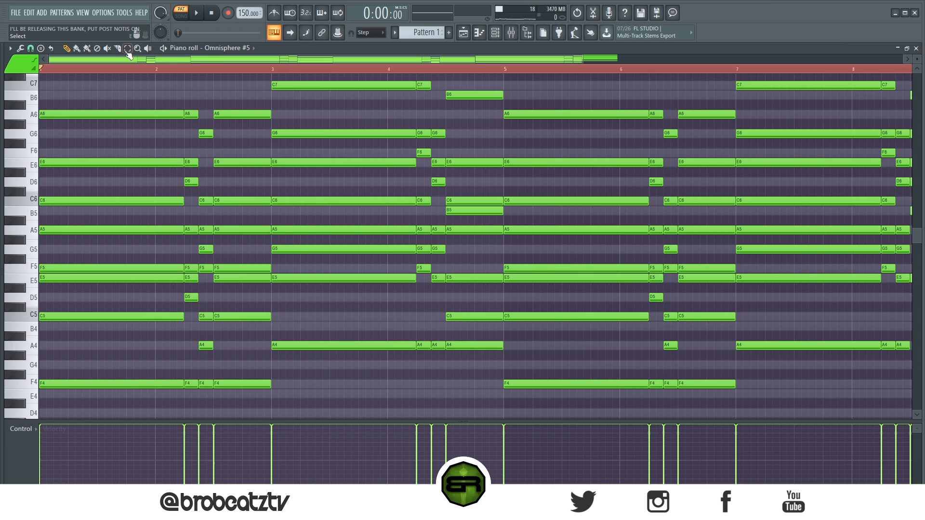
{"action": "left_click", "coordinate": [30, 48]}
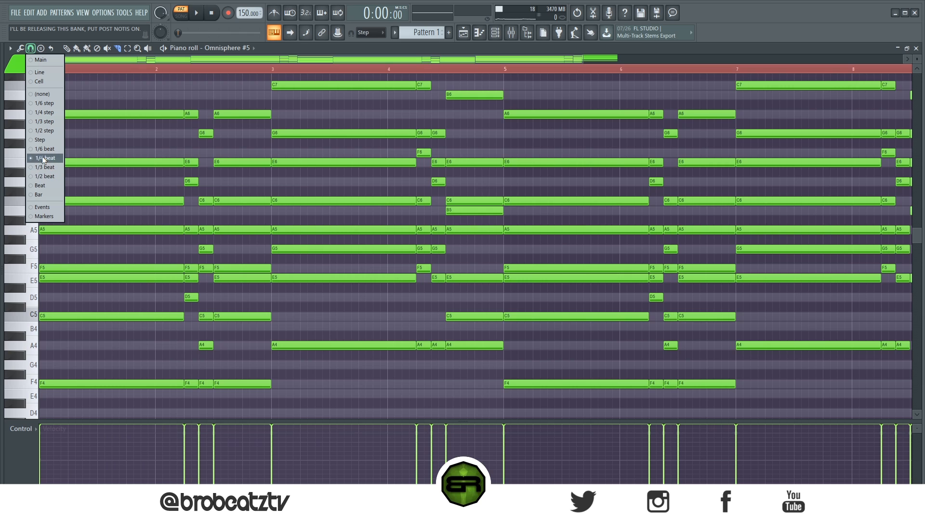
{"action": "left_click", "coordinate": [88, 146]}
{"action": "scroll", "coordinate": [74, 148], "scroll_direction": "down", "scroll_amount": 1}
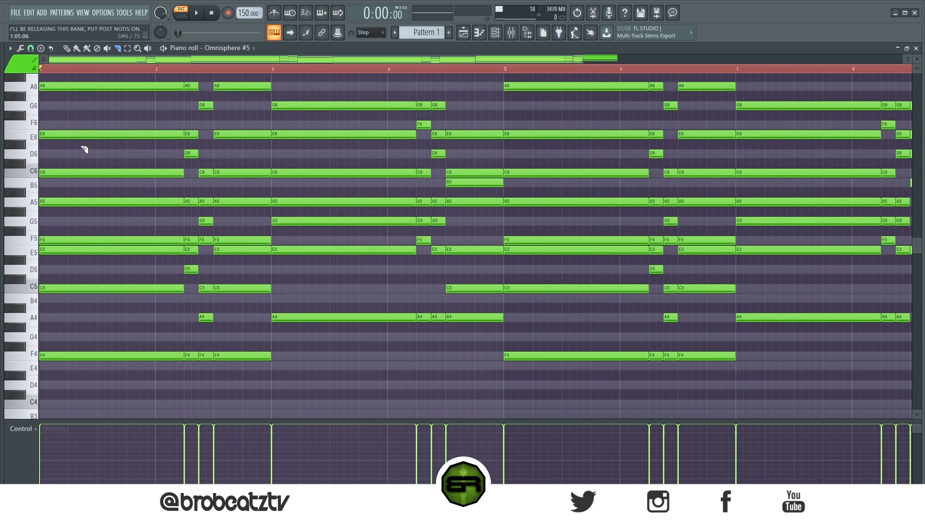
{"action": "scroll", "coordinate": [136, 72], "scroll_direction": "up", "scroll_amount": 2}
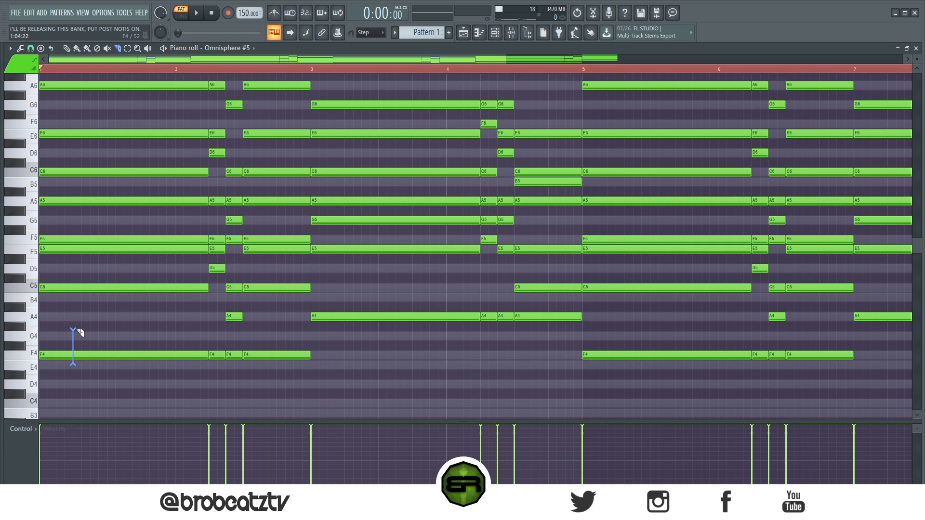
{"action": "left_click_drag", "start_coordinate": [80, 332], "coordinate": [186, 169]}
{"action": "scroll", "coordinate": [169, 227], "scroll_direction": "down", "scroll_amount": 1}
{"action": "key", "text": "space"}
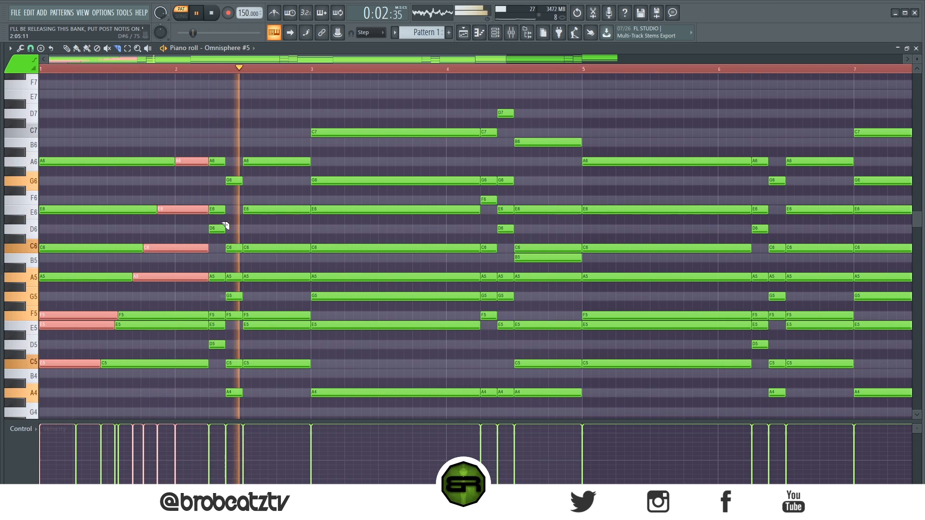
{"action": "key", "text": "space"}
{"action": "key", "text": "ctrl+z"}
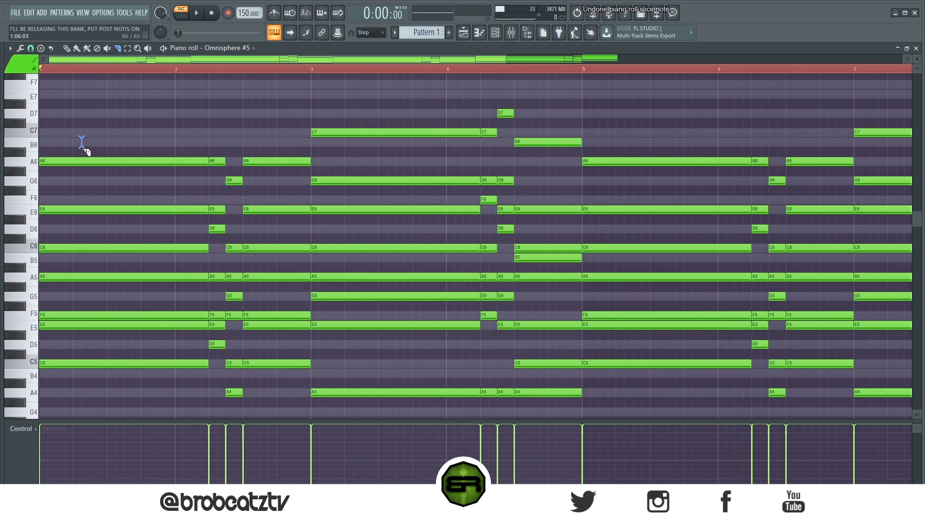
- Try a descending cut through the opening chord's A6, E6 and C6 and a rising one through E5 to A5, play it and undo both
{"action": "left_click_drag", "start_coordinate": [71, 177], "coordinate": [154, 268]}
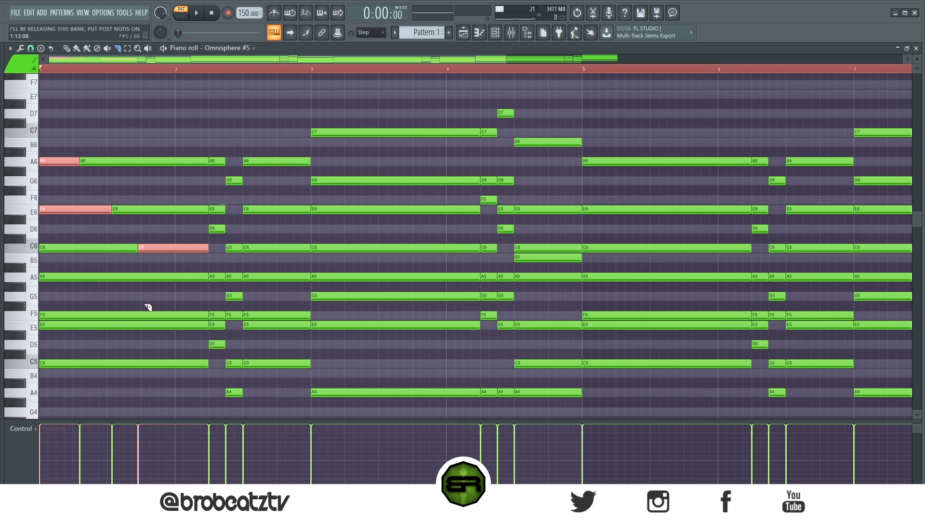
{"action": "left_click_drag", "start_coordinate": [141, 334], "coordinate": [180, 272]}
{"action": "key", "text": "space"}
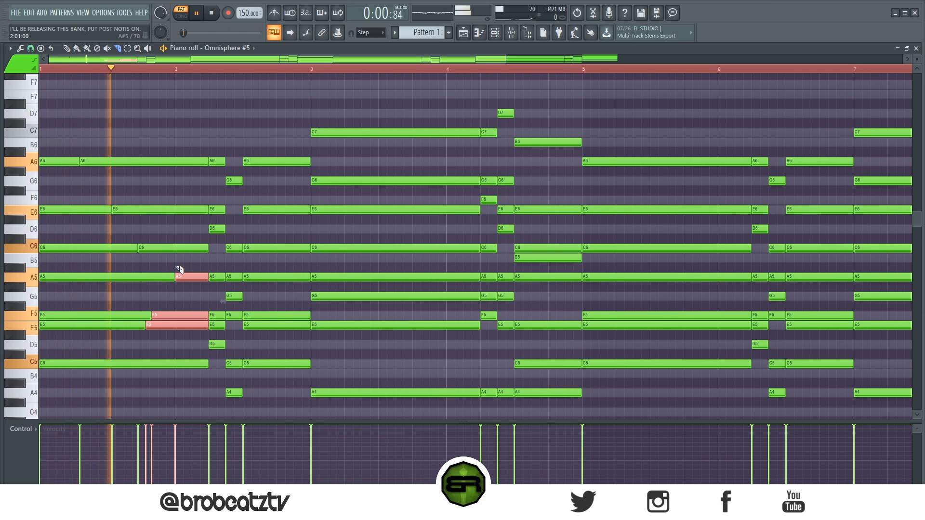
{"action": "key", "text": "space"}
{"action": "key", "text": "ctrl+alt+z"}
{"action": "key", "text": "ctrl+alt+z"}
{"action": "scroll", "coordinate": [87, 309], "scroll_direction": "down", "scroll_amount": 3}
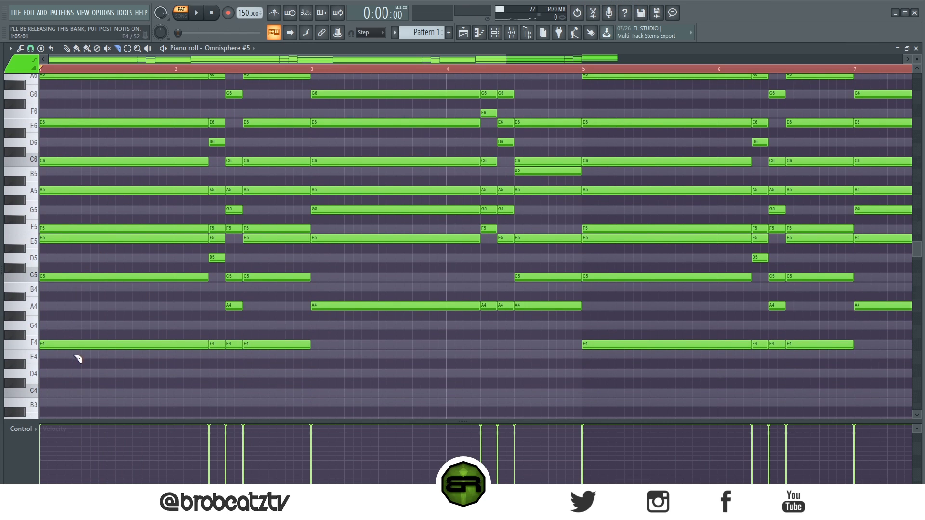
- Slice the opening chord with one rising diagonal cut from F4 in beat 2 to A6 at bar 2, and play it
{"action": "left_click_drag", "start_coordinate": [76, 355], "coordinate": [193, 148]}
{"action": "scroll", "coordinate": [147, 198], "scroll_direction": "down", "scroll_amount": 3}
{"action": "key", "text": "space"}
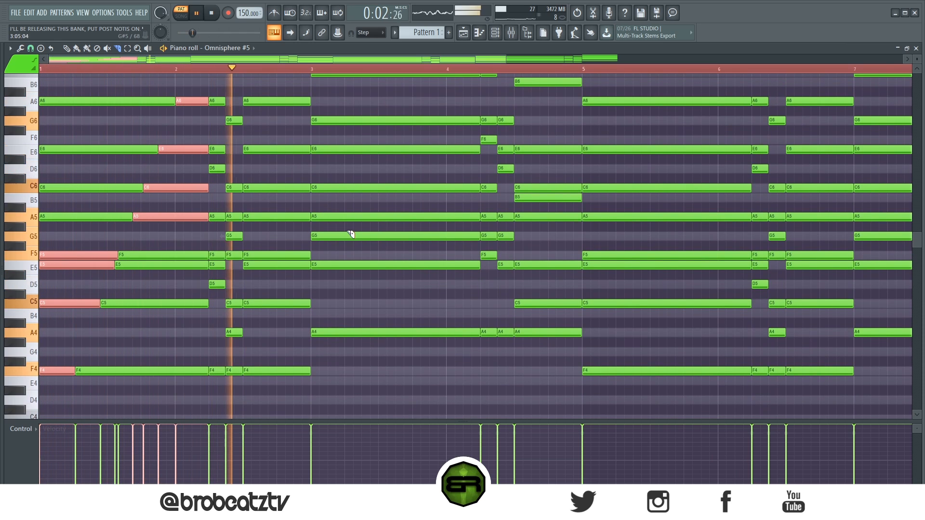
{"action": "key", "text": "space"}
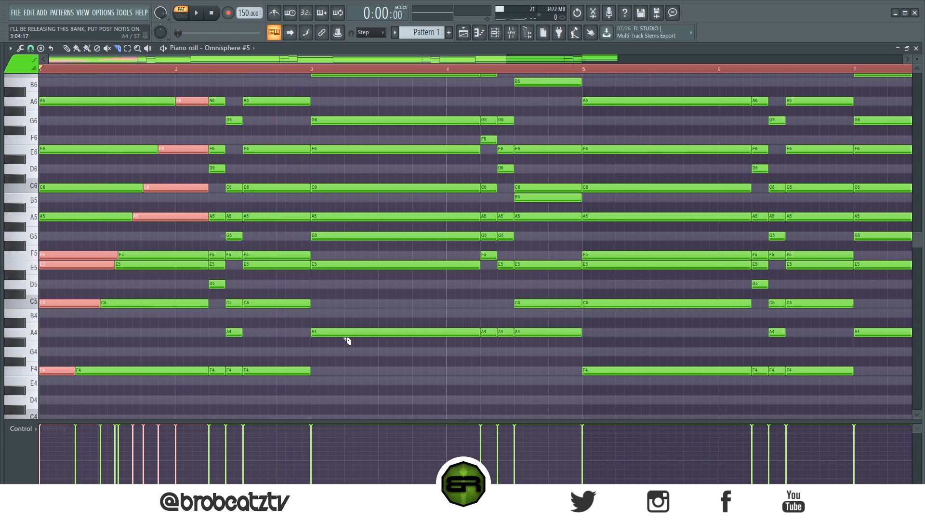
- Slice the bar 3 chord with rising diagonal cuts through A4 to A5 and through E5 to C7, and play from bar 3
{"action": "left_click_drag", "start_coordinate": [345, 338], "coordinate": [386, 191]}
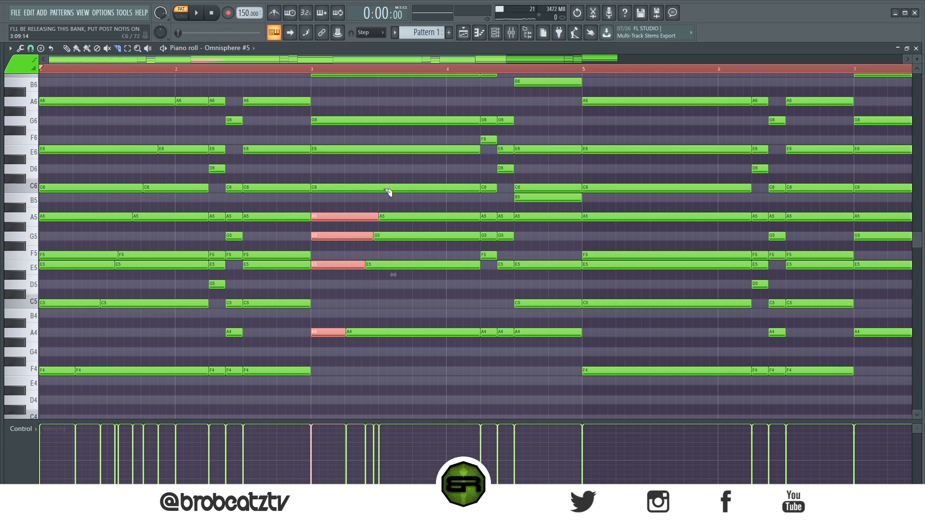
{"action": "left_click", "coordinate": [410, 303]}
{"action": "left_click_drag", "start_coordinate": [412, 272], "coordinate": [454, 91]}
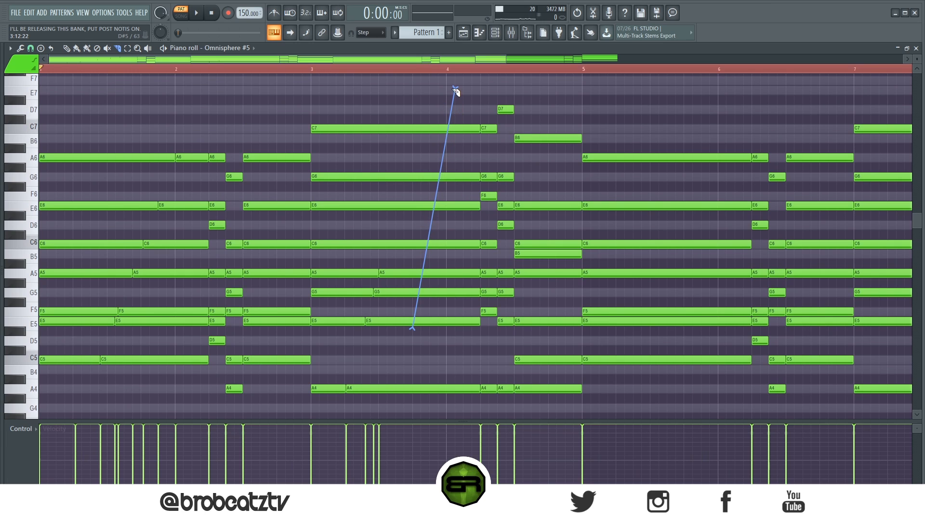
{"action": "left_click_drag", "start_coordinate": [455, 90], "coordinate": [455, 91]}
{"action": "left_click", "coordinate": [312, 88]}
{"action": "left_click", "coordinate": [67, 49]}
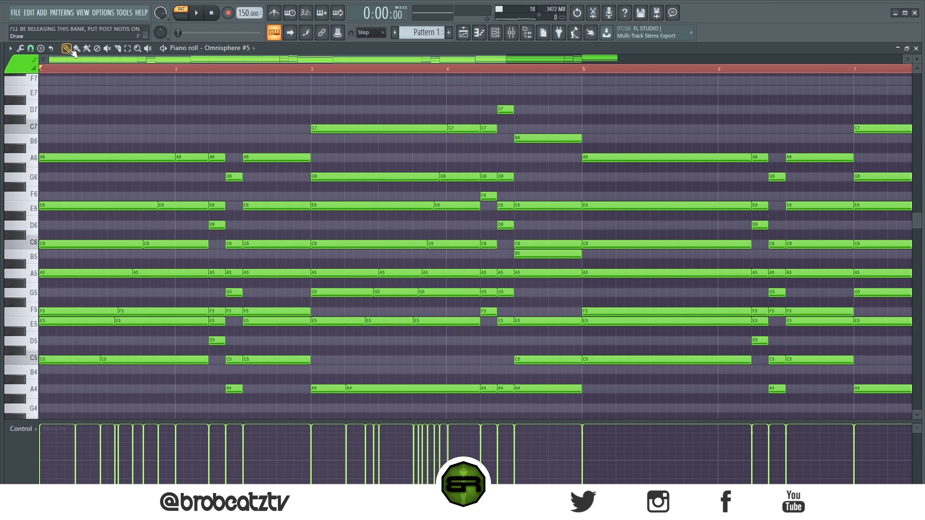
{"action": "left_click", "coordinate": [310, 71]}
{"action": "key", "text": "space"}
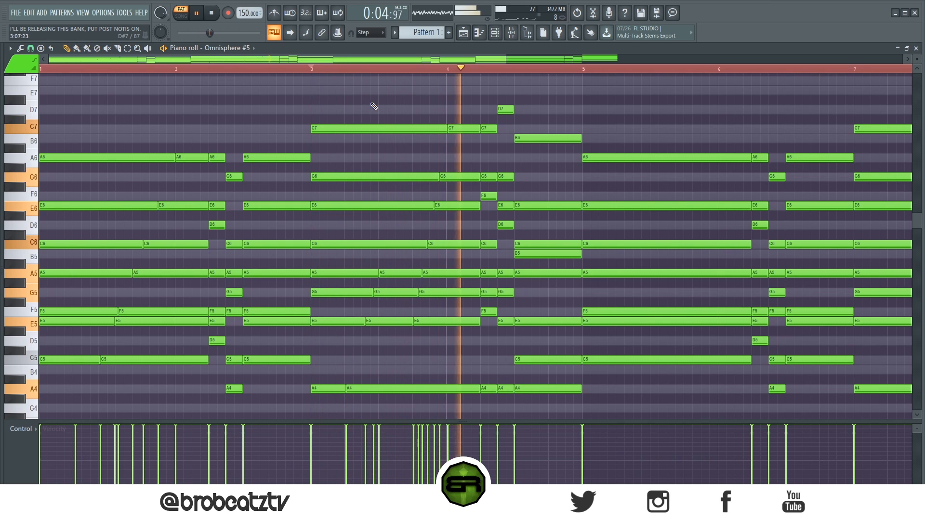
{"action": "scroll", "coordinate": [347, 72], "scroll_direction": "down", "scroll_amount": 2}
{"action": "key", "text": "space"}
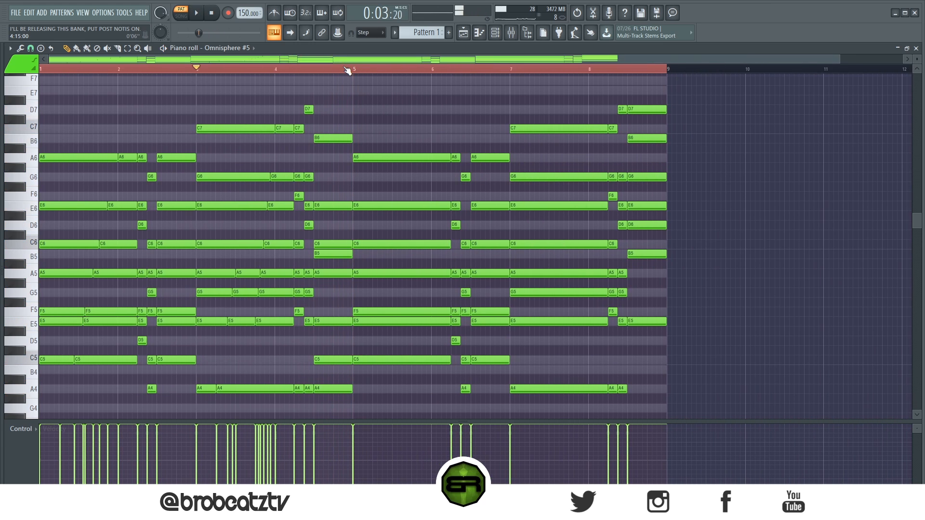
- Select the later slices of the bar 1 and bar 3 chords and clear the selection
{"action": "scroll", "coordinate": [183, 212], "scroll_direction": "down", "scroll_amount": 3}
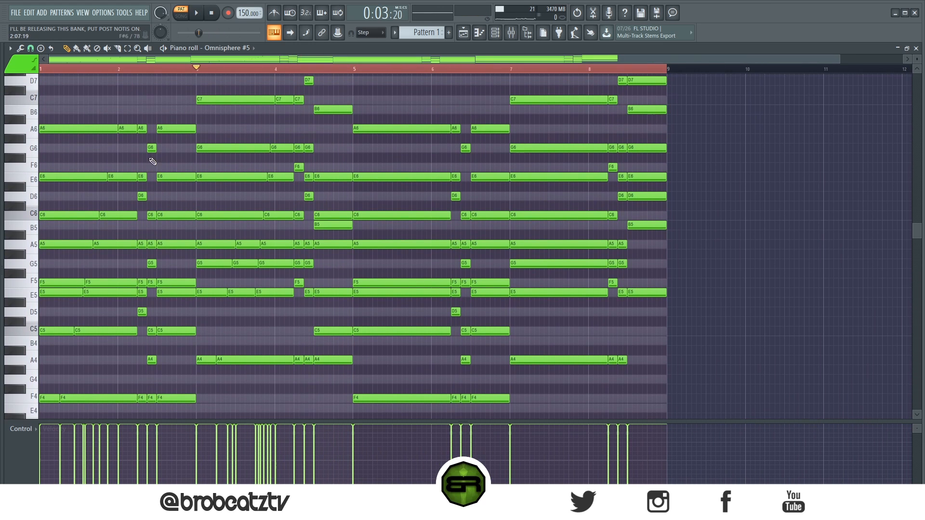
{"action": "left_click_drag", "start_coordinate": [127, 116], "coordinate": [109, 232]}
{"action": "left_click", "coordinate": [108, 162]}
{"action": "left_click", "coordinate": [121, 177], "text": "ctrl+shift"}
{"action": "left_click", "coordinate": [111, 216], "text": "ctrl+shift"}
{"action": "left_click", "coordinate": [107, 245], "text": "ctrl+shift"}
{"action": "left_click", "coordinate": [100, 283], "text": "ctrl+shift"}
{"action": "left_click", "coordinate": [96, 293], "text": "ctrl+shift"}
{"action": "left_click", "coordinate": [96, 331], "text": "ctrl+shift"}
{"action": "left_click", "coordinate": [92, 398], "text": "ctrl+shift"}
{"action": "scroll", "coordinate": [183, 78], "scroll_direction": "down", "scroll_amount": 1}
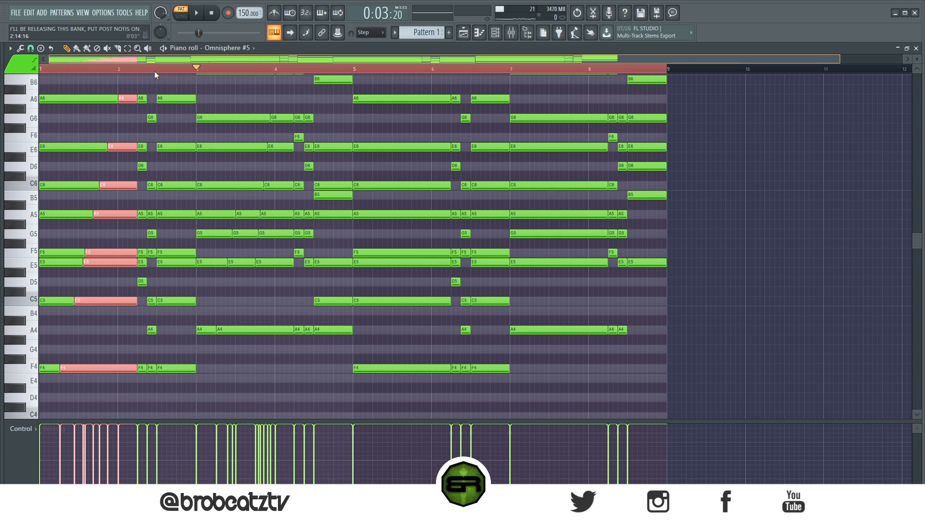
{"action": "scroll", "coordinate": [148, 58], "scroll_direction": "up", "scroll_amount": 2}
{"action": "scroll", "coordinate": [144, 144], "scroll_direction": "up", "scroll_amount": 1}
{"action": "left_click", "coordinate": [313, 359], "text": "ctrl+shift"}
{"action": "left_click_drag", "start_coordinate": [318, 304], "coordinate": [326, 242]}
{"action": "left_click_drag", "start_coordinate": [359, 304], "coordinate": [372, 92]}
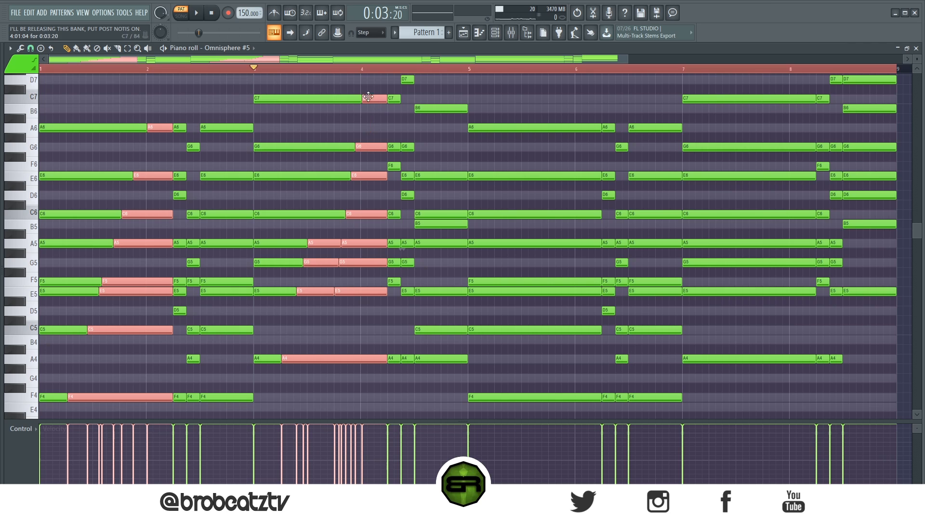
{"action": "key", "text": "ctrl+d"}
- Try a descending A7, G7, E7, D7 line above the bar 3 chord, one note per beat, play it and delete the four notes
{"action": "scroll", "coordinate": [269, 148], "scroll_direction": "up", "scroll_amount": 5}
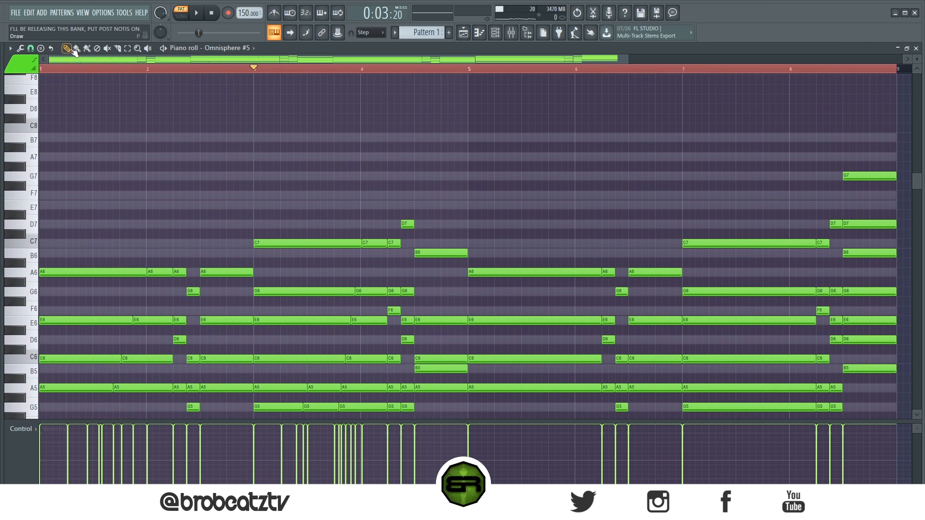
{"action": "left_click", "coordinate": [254, 156]}
{"action": "left_click", "coordinate": [281, 176]}
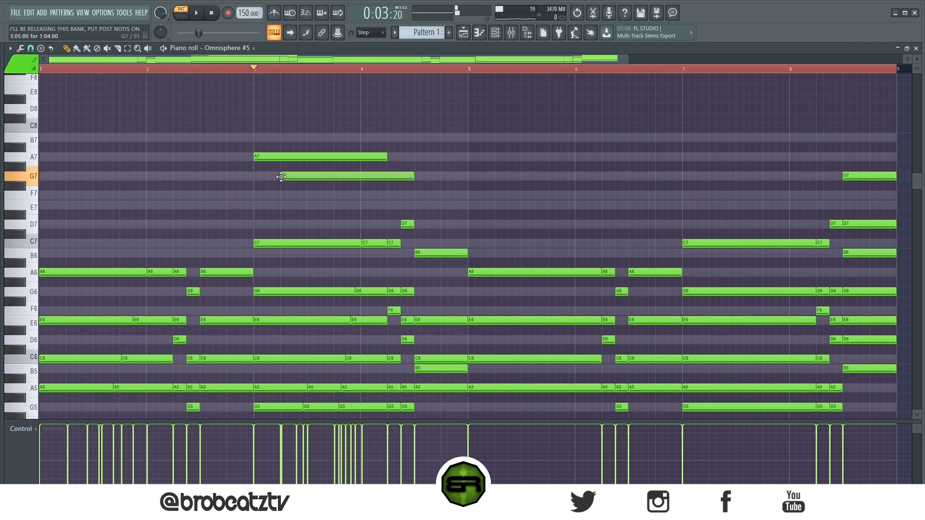
{"action": "left_click", "coordinate": [307, 204]}
{"action": "left_click", "coordinate": [334, 224]}
{"action": "key", "text": "space"}
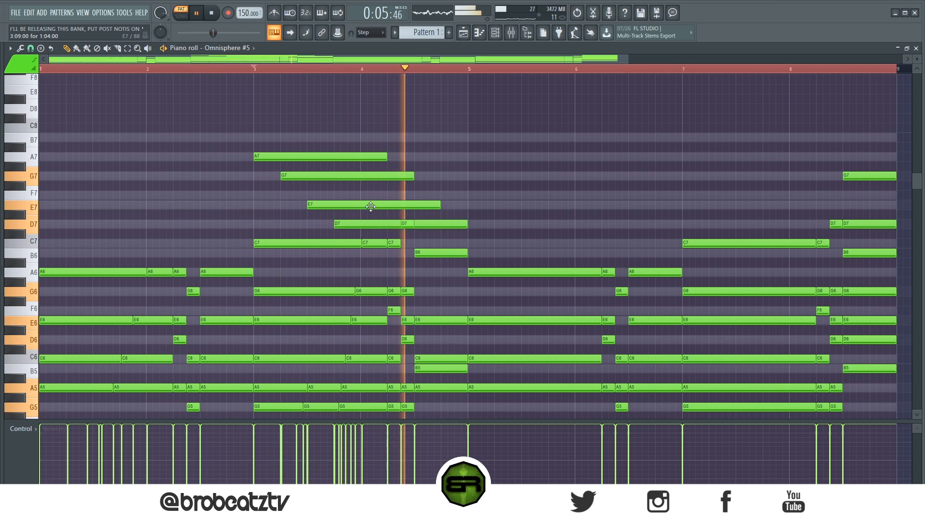
{"action": "key", "text": "space"}
{"action": "right_click", "coordinate": [360, 224]}
{"action": "right_click", "coordinate": [340, 204]}
{"action": "right_click", "coordinate": [316, 176]}
{"action": "right_click", "coordinate": [301, 157]}
- Try an A7, G7, F7 line around bar 3, shift it down an octave and back up, and delete the notes
{"action": "left_click", "coordinate": [246, 155]}
{"action": "left_click", "coordinate": [282, 176]}
{"action": "left_click", "coordinate": [301, 195]}
{"action": "left_click_drag", "start_coordinate": [445, 145], "coordinate": [333, 194]}
{"action": "key", "text": "ctrl+Down"}
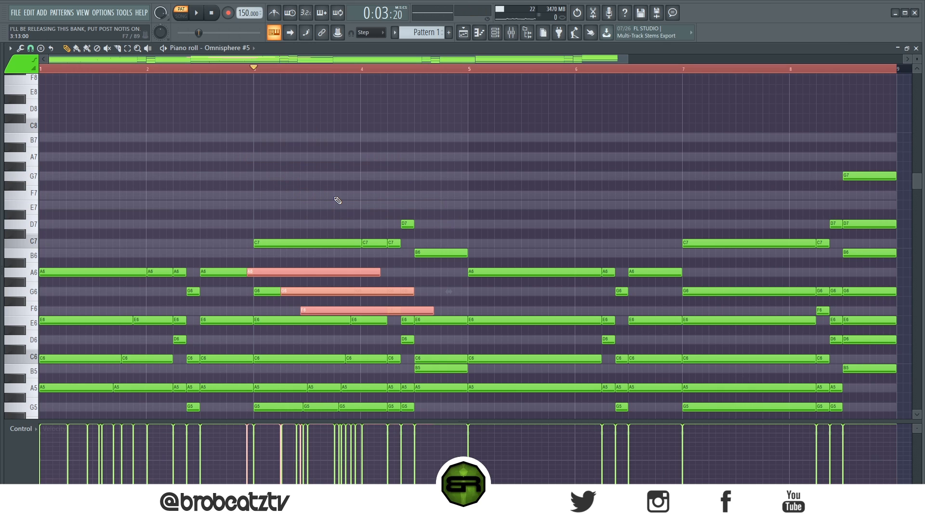
{"action": "key", "text": "ctrl+Up"}
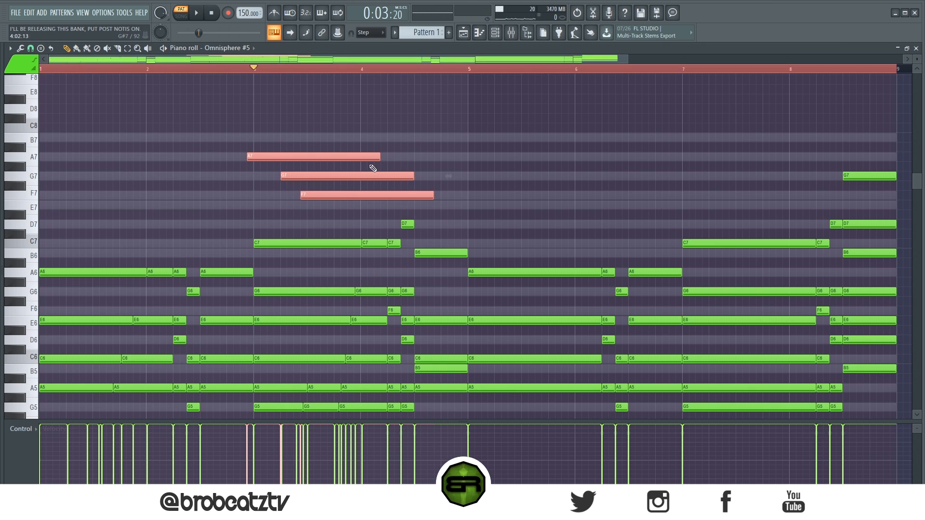
{"action": "key", "text": "Delete"}
- Open the Omnisphere #6 notes in the piano roll and delete every chord following the long chords in bars 2 and 4
{"action": "scroll", "coordinate": [236, 159], "scroll_direction": "down", "scroll_amount": 3}
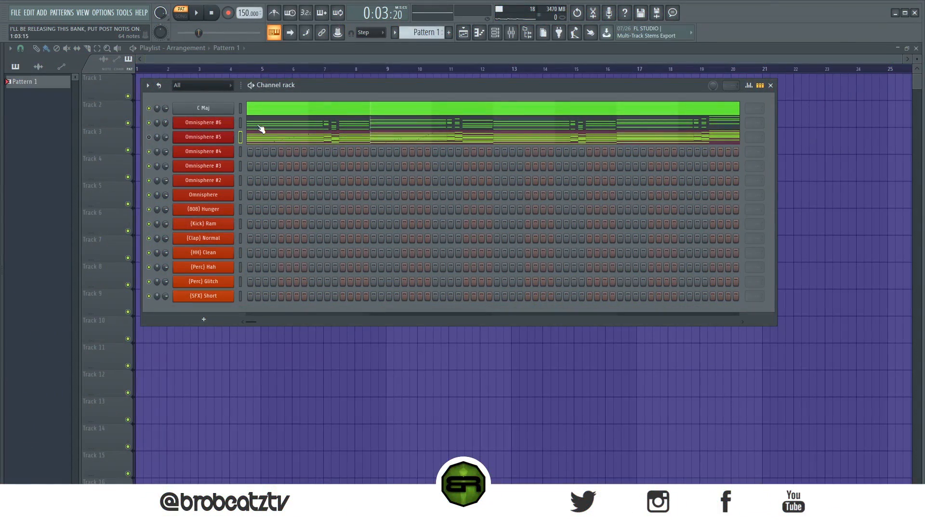
{"action": "left_click", "coordinate": [260, 127]}
{"action": "scroll", "coordinate": [260, 128], "scroll_direction": "down", "scroll_amount": 4}
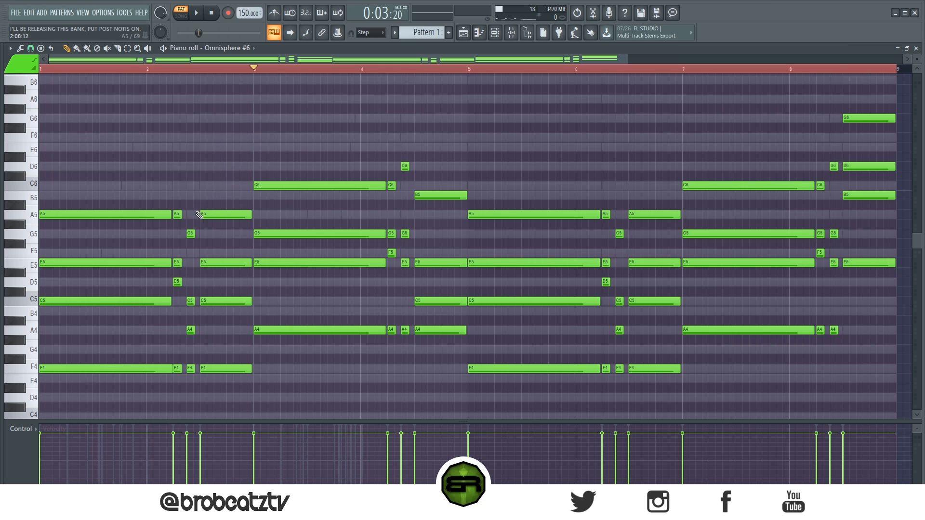
{"action": "left_click_drag", "start_coordinate": [174, 199], "coordinate": [238, 403]}
{"action": "left_click_drag", "start_coordinate": [392, 162], "coordinate": [441, 336]}
{"action": "key", "text": "Delete"}
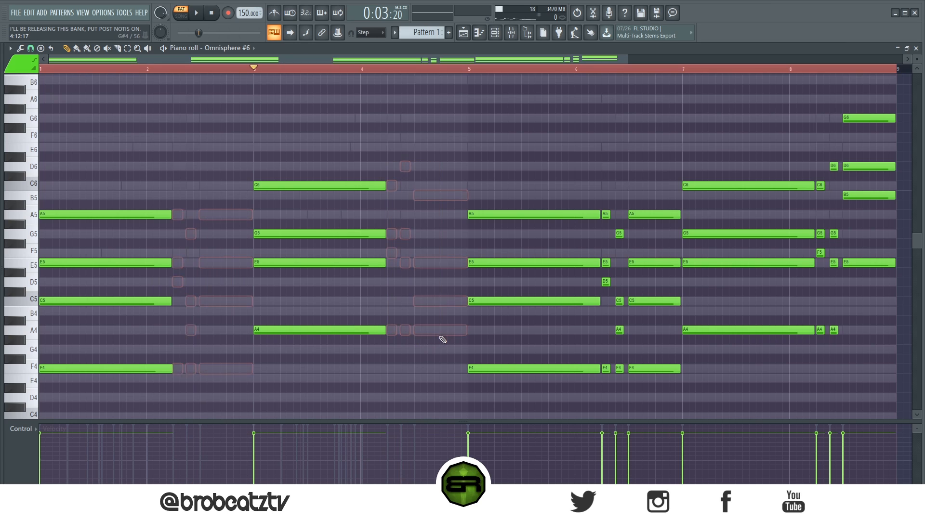
- Delete the Omnisphere #6 chords after the long chord in bar 6 and the two short chords before the final bar 8 chord
{"action": "left_click_drag", "start_coordinate": [663, 182], "coordinate": [605, 404]}
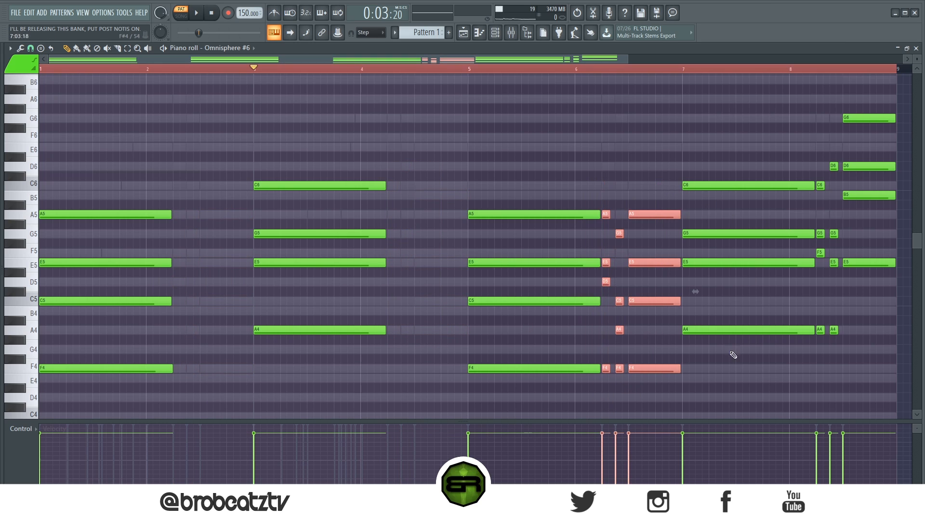
{"action": "key", "text": "Delete"}
{"action": "left_click_drag", "start_coordinate": [836, 154], "coordinate": [821, 320]}
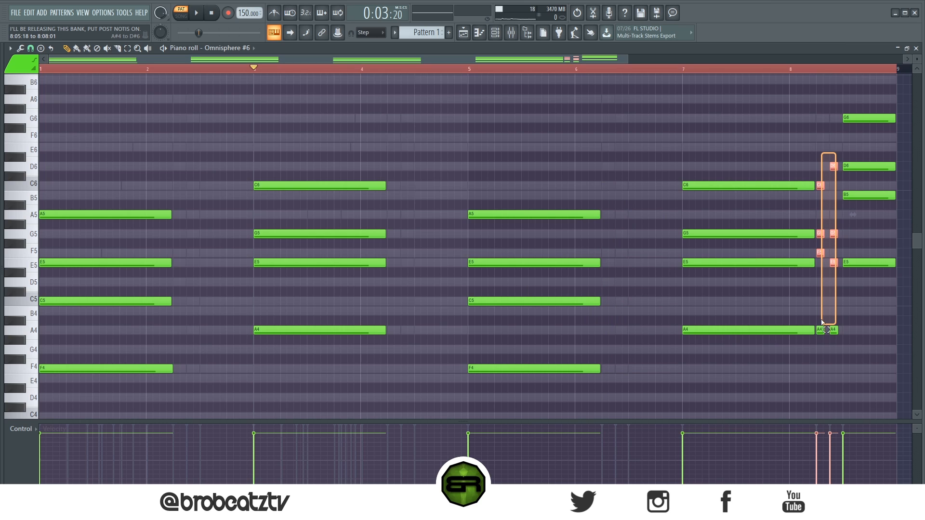
{"action": "left_click_drag", "start_coordinate": [822, 322], "coordinate": [821, 335]}
{"action": "key", "text": "Delete"}
- Lengthen the first three long chords to fill two bars each, extend the bar 7 chord almost to the final chord, and quantize all notes
{"action": "left_click_drag", "start_coordinate": [135, 162], "coordinate": [582, 404]}
{"action": "left_click_drag", "start_coordinate": [600, 369], "coordinate": [680, 366]}
{"action": "left_click_drag", "start_coordinate": [822, 368], "coordinate": [838, 190]}
{"action": "left_click", "coordinate": [403, 118]}
{"action": "key", "text": "ctrl+a"}
{"action": "key", "text": "ctrl+q"}
{"action": "left_click", "coordinate": [182, 108]}
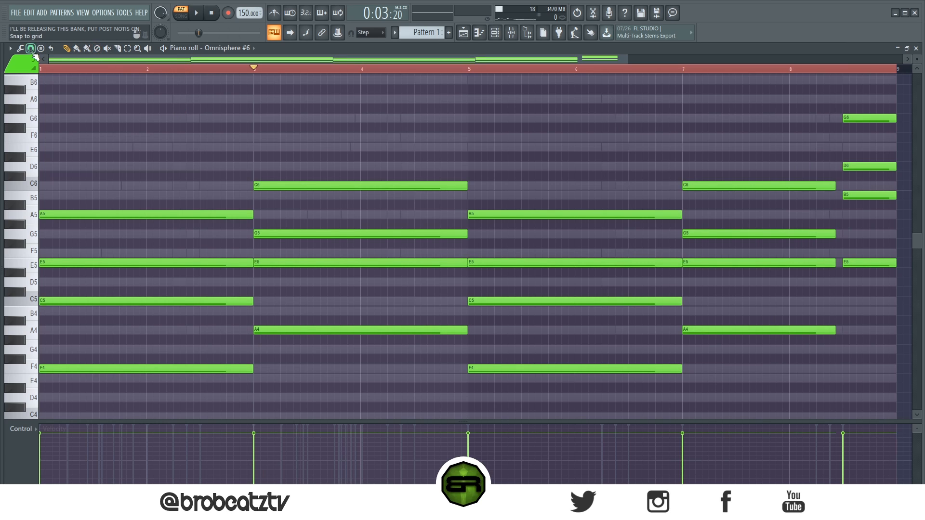
- Set the piano roll snap to 1/3 beat and make a time selection from 1:05:00 to 1:09:00 in bar 1
{"action": "left_click", "coordinate": [30, 49]}
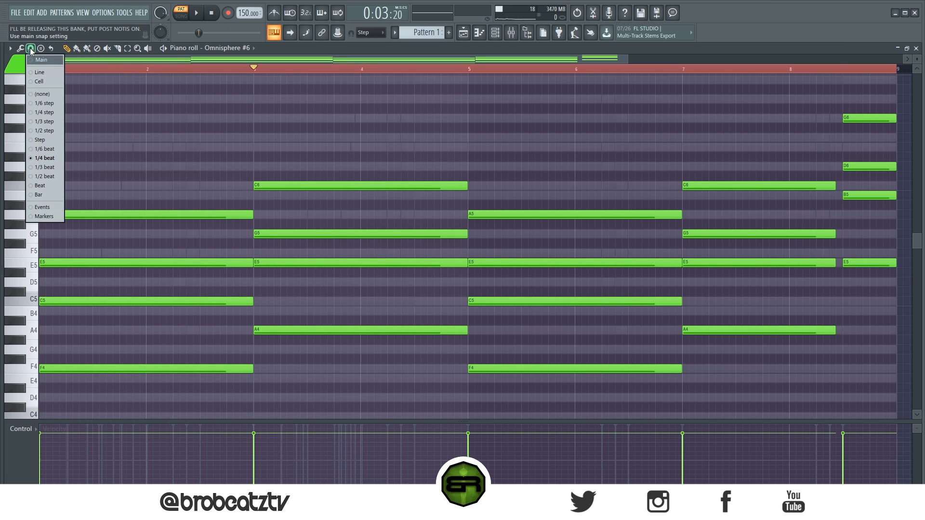
{"action": "left_click", "coordinate": [42, 167]}
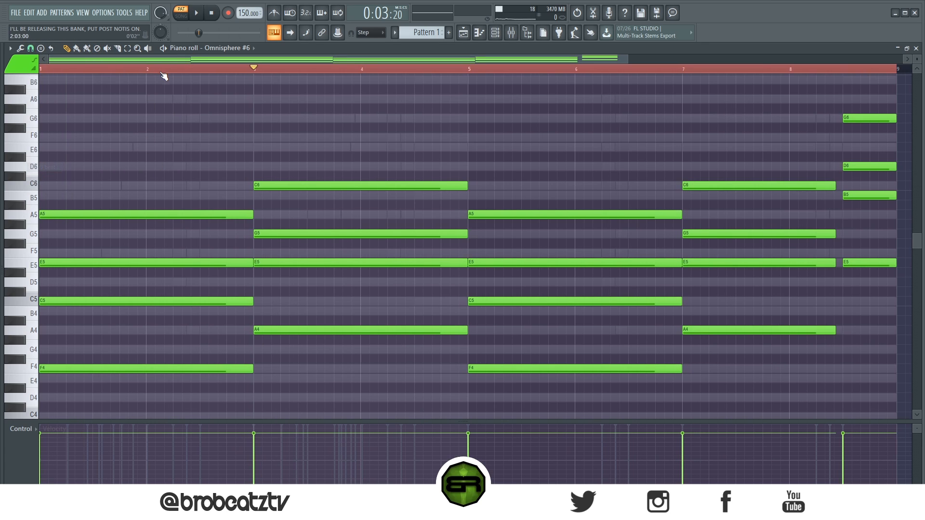
{"action": "scroll", "coordinate": [164, 70], "scroll_direction": "up", "scroll_amount": 2}
{"action": "left_click_drag", "start_coordinate": [195, 57], "coordinate": [0, 81]}
{"action": "scroll", "coordinate": [103, 70], "scroll_direction": "up", "scroll_amount": 2}
{"action": "scroll", "coordinate": [272, 107], "scroll_direction": "down", "scroll_amount": 3}
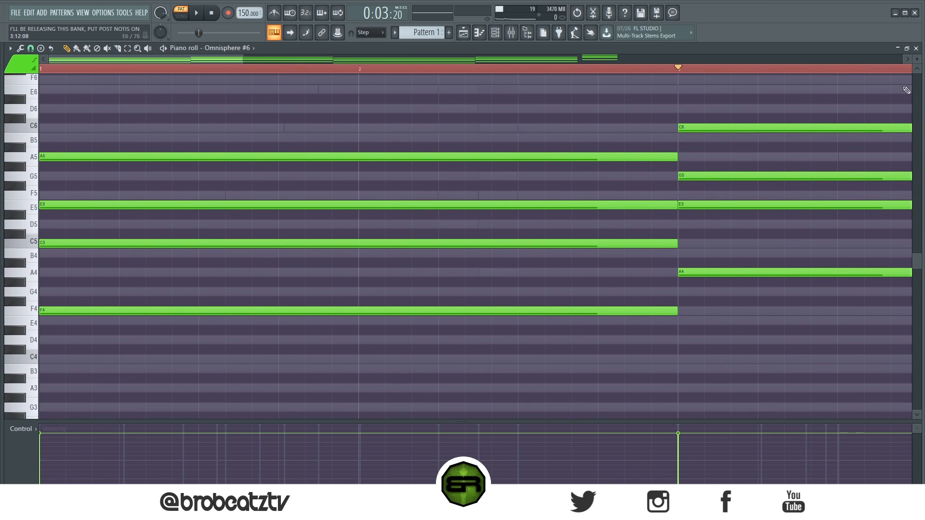
{"action": "scroll", "coordinate": [917, 58], "scroll_direction": "up", "scroll_amount": 1}
{"action": "scroll", "coordinate": [559, 266], "scroll_direction": "up", "scroll_amount": 3}
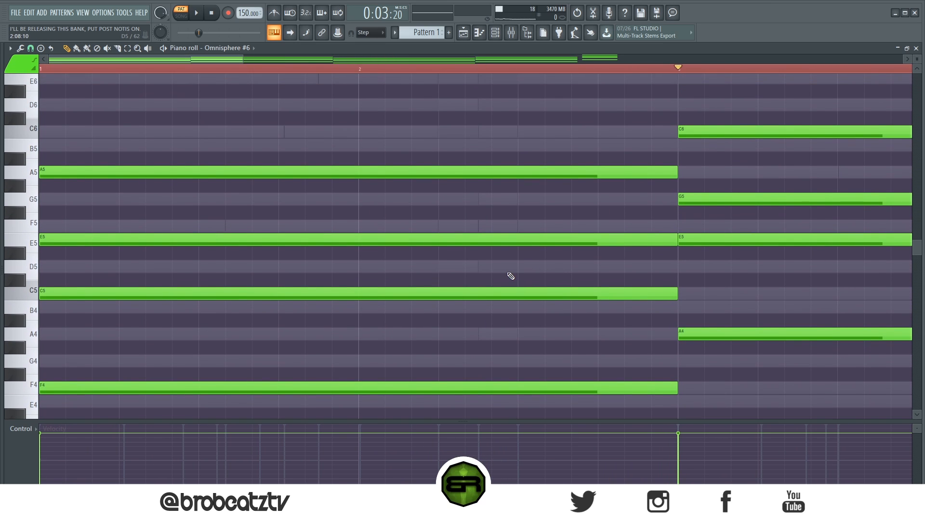
{"action": "left_click_drag", "start_coordinate": [122, 73], "coordinate": [188, 81]}
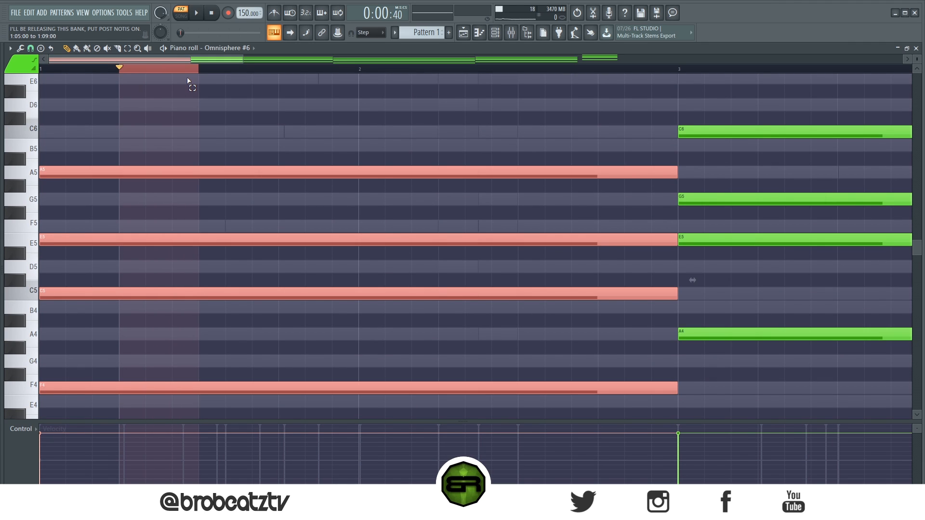
- Slice the first chord's F4 note at 1:05:00 and at three further points across bar 1
{"action": "left_click", "coordinate": [129, 68]}
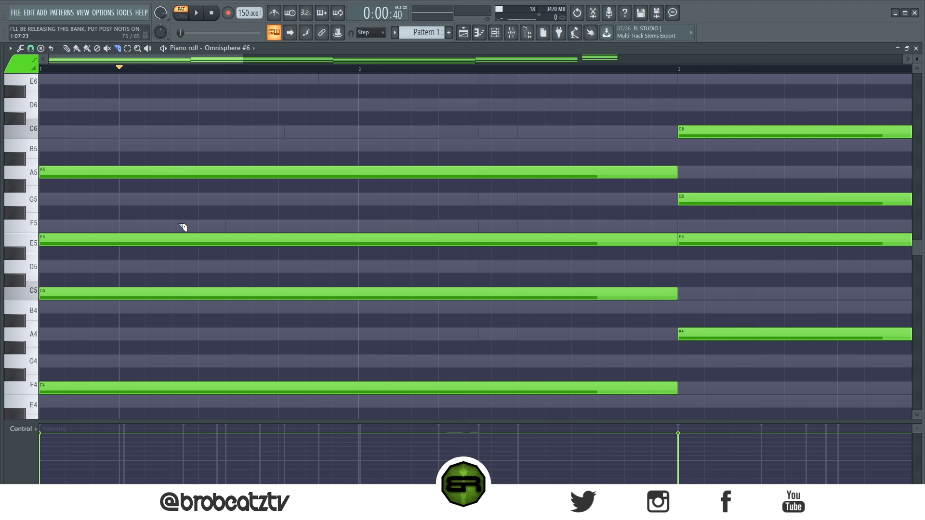
{"action": "scroll", "coordinate": [150, 331], "scroll_direction": "down", "scroll_amount": 1}
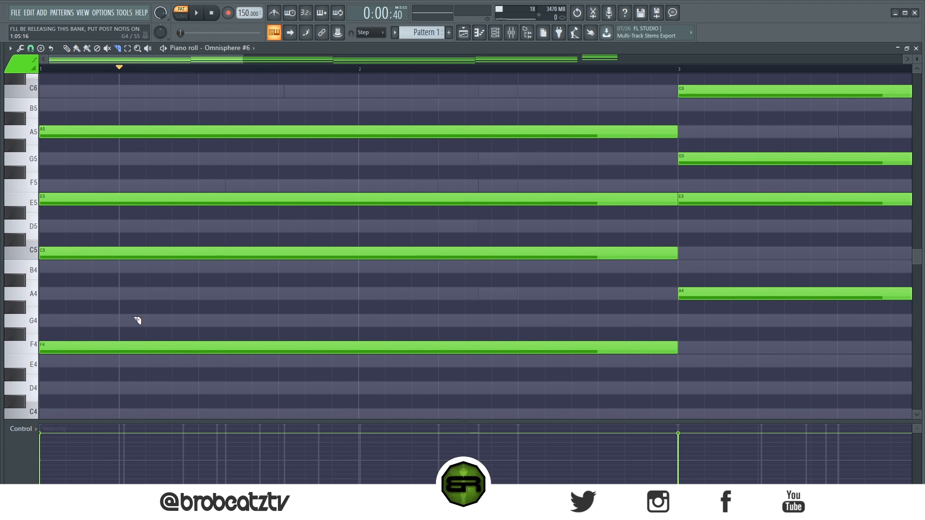
{"action": "left_click_drag", "start_coordinate": [119, 68], "coordinate": [171, 77]}
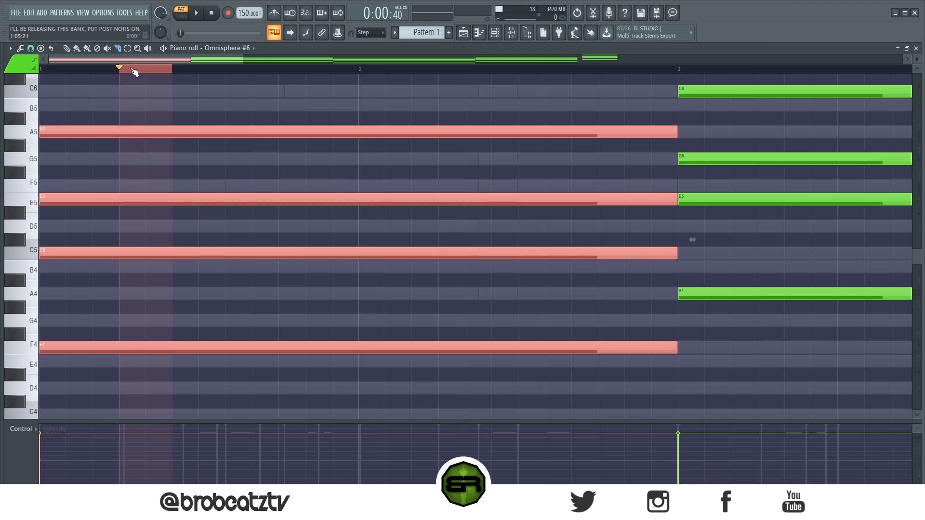
{"action": "left_click_drag", "start_coordinate": [122, 339], "coordinate": [122, 333]}
{"action": "left_click_drag", "start_coordinate": [170, 368], "coordinate": [168, 329]}
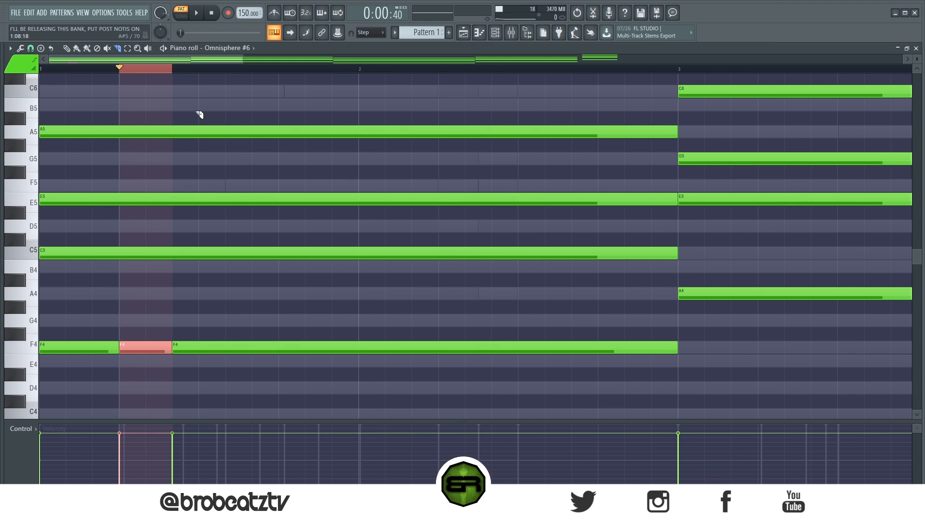
{"action": "left_click_drag", "start_coordinate": [174, 73], "coordinate": [224, 80]}
{"action": "left_click_drag", "start_coordinate": [226, 364], "coordinate": [227, 319]}
{"action": "left_click_drag", "start_coordinate": [277, 366], "coordinate": [283, 306]}
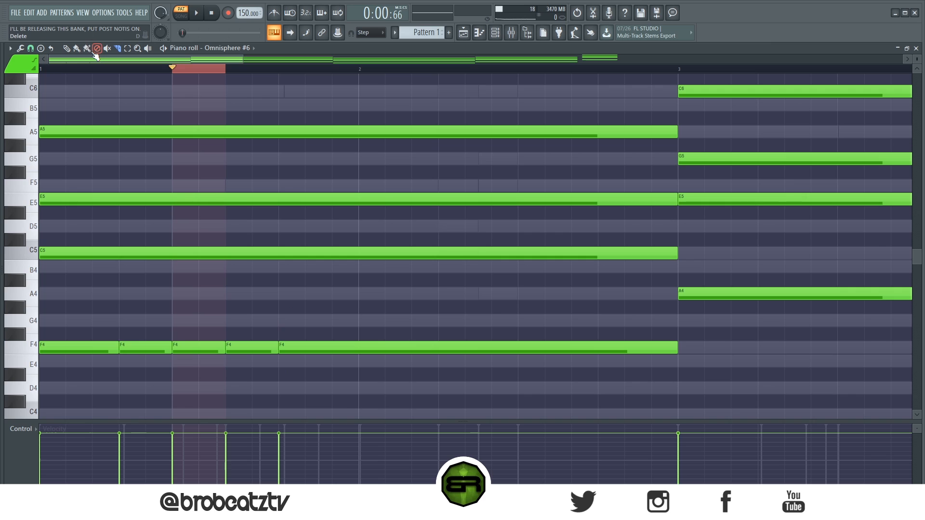
- Shorten the second F4 segment, add short G4 and A4 notes rising after it, and delete the next two F4 segments
{"action": "left_click", "coordinate": [69, 49]}
{"action": "left_click", "coordinate": [146, 346], "text": "ctrl+shift"}
{"action": "left_click", "coordinate": [195, 346], "text": "ctrl+shift"}
{"action": "left_click", "coordinate": [247, 349], "text": "ctrl+shift"}
{"action": "left_click", "coordinate": [232, 322], "text": "ctrl"}
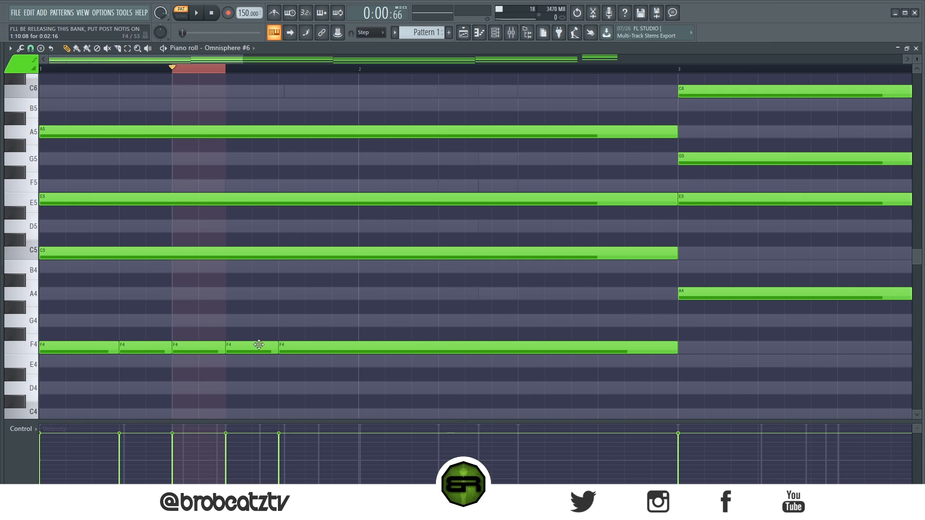
{"action": "left_click_drag", "start_coordinate": [171, 350], "coordinate": [145, 351]}
{"action": "left_click", "coordinate": [149, 320]}
{"action": "left_click", "coordinate": [178, 293]}
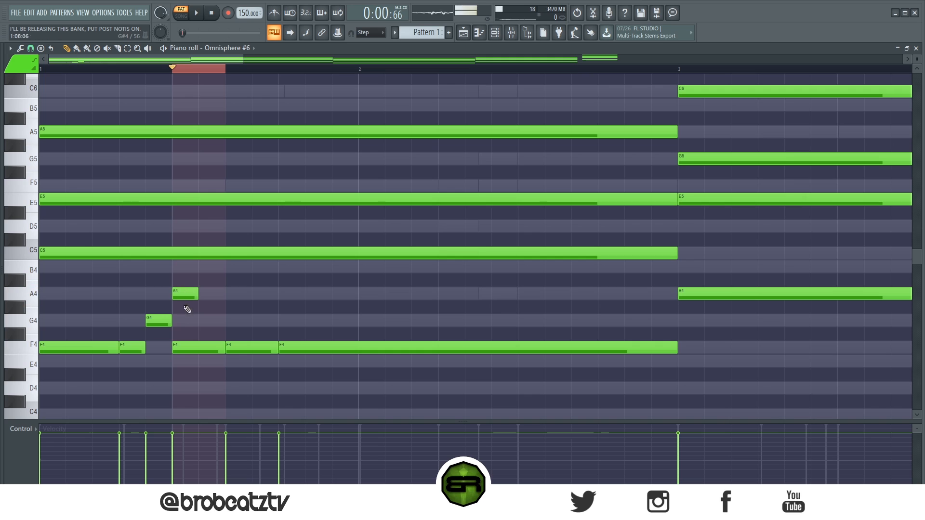
{"action": "right_click", "coordinate": [198, 346]}
{"action": "right_click", "coordinate": [233, 342]}
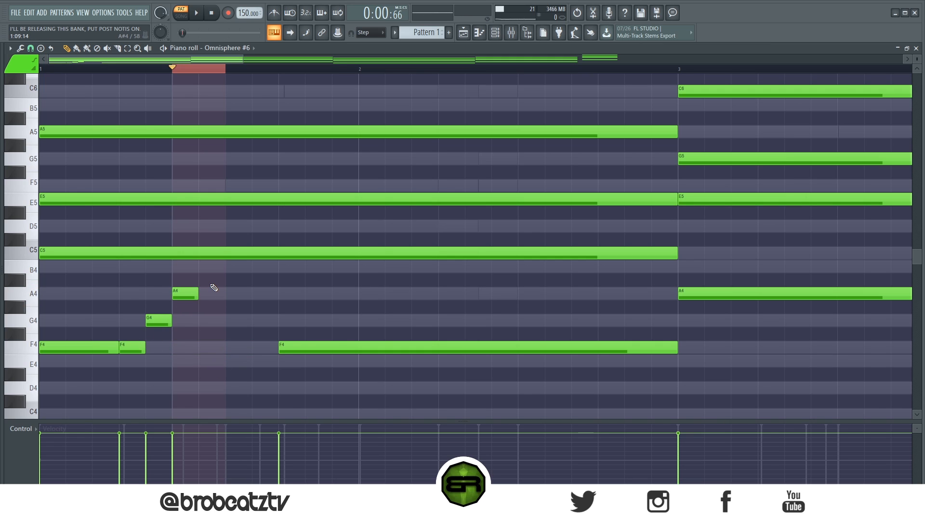
- Delete the rising A4 and G4 notes and extra F4 segments, restoring F4 as one note filling bars 1 and 2
{"action": "left_click_drag", "start_coordinate": [128, 72], "coordinate": [42, 76]}
{"action": "right_click", "coordinate": [187, 295]}
{"action": "right_click", "coordinate": [159, 320]}
{"action": "right_click", "coordinate": [143, 347]}
{"action": "left_click_drag", "start_coordinate": [121, 348], "coordinate": [677, 352]}
{"action": "right_click", "coordinate": [310, 348]}
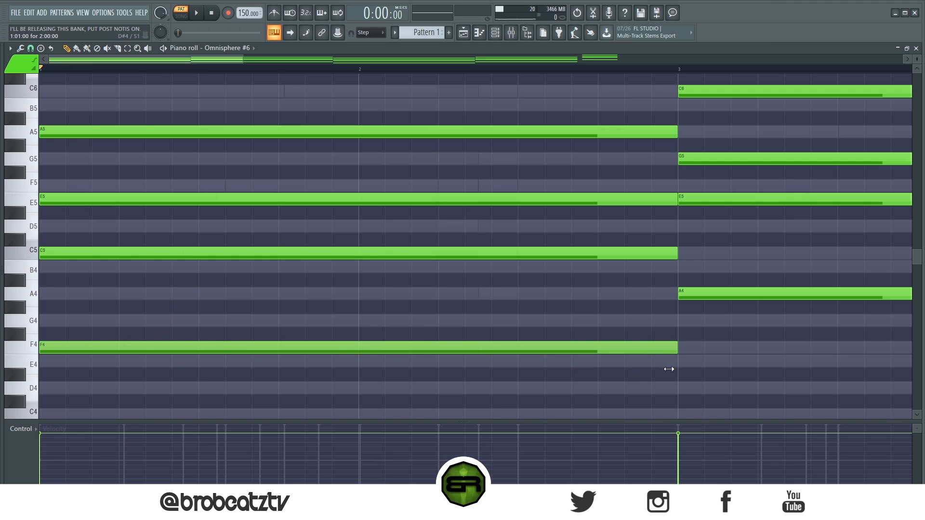
- Try one diagonal slice through all four notes of the first chord in bar 1, play it back, and undo it
{"action": "left_click", "coordinate": [117, 50]}
{"action": "left_click_drag", "start_coordinate": [120, 352], "coordinate": [285, 129]}
{"action": "scroll", "coordinate": [298, 275], "scroll_direction": "up", "scroll_amount": 2}
{"action": "key", "text": "space"}
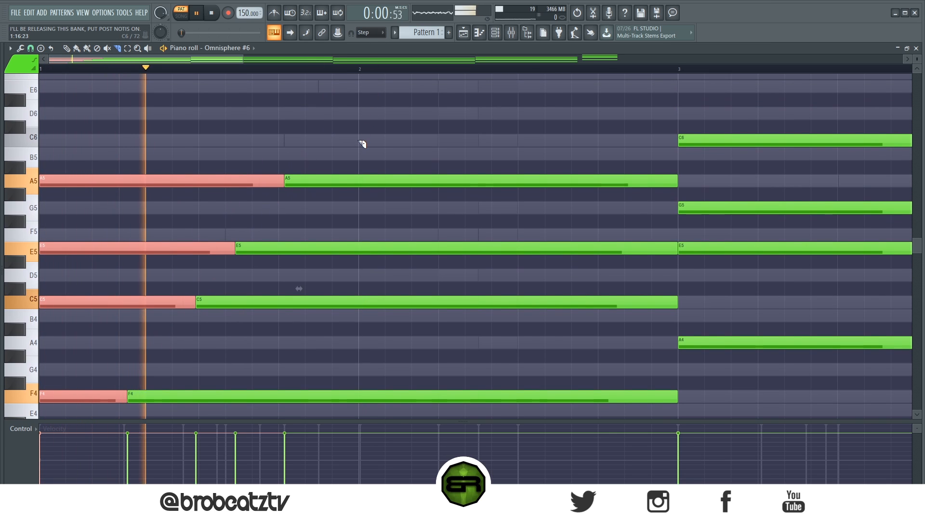
{"action": "key", "text": "space"}
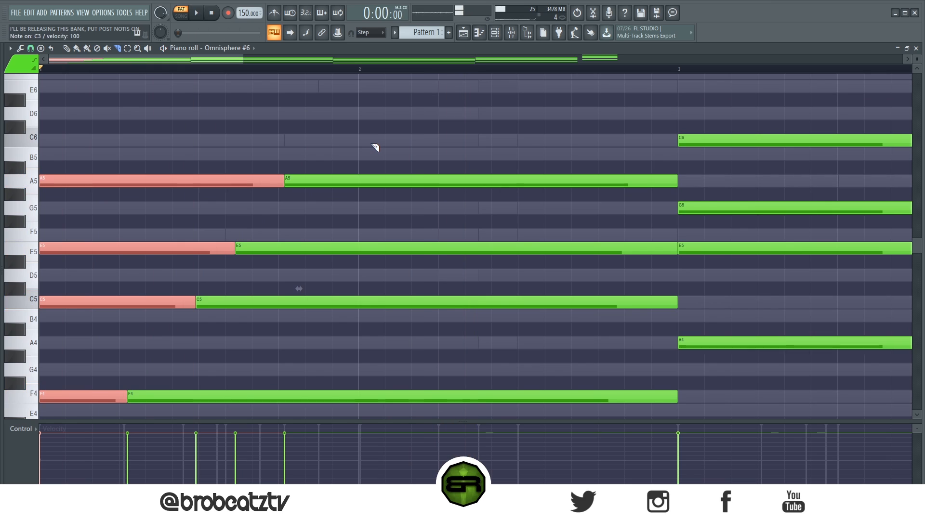
{"action": "key", "text": "ctrl+z"}
- Slice the first chord's F4, C5, E5 and A5 notes one by one at successively later points in bar 1, and play it back
{"action": "scroll", "coordinate": [196, 252], "scroll_direction": "down", "scroll_amount": 2}
{"action": "left_click_drag", "start_coordinate": [120, 297], "coordinate": [119, 332]}
{"action": "left_click_drag", "start_coordinate": [173, 211], "coordinate": [171, 250]}
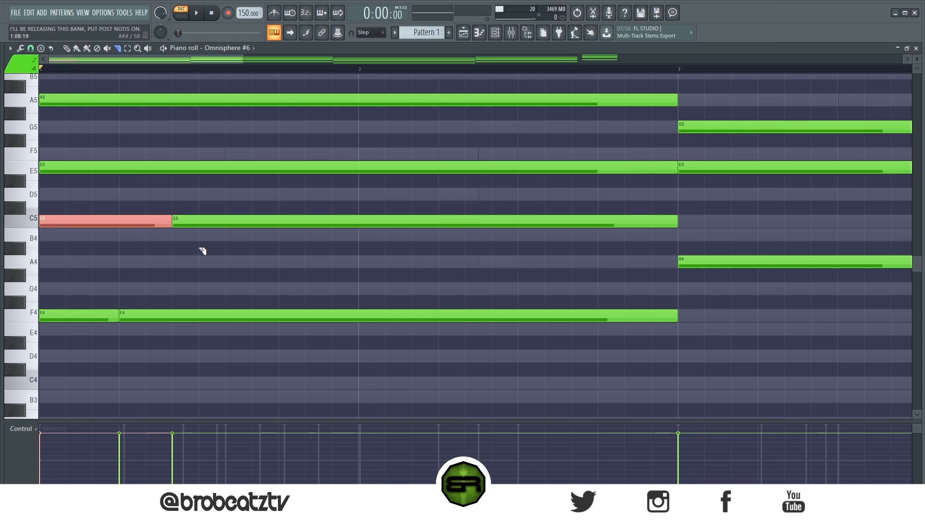
{"action": "scroll", "coordinate": [225, 262], "scroll_direction": "up", "scroll_amount": 2}
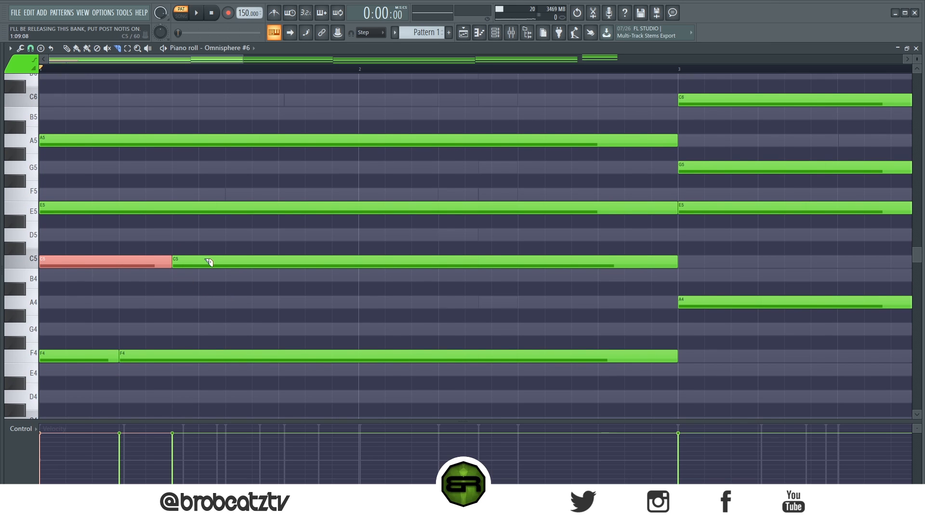
{"action": "left_click_drag", "start_coordinate": [225, 190], "coordinate": [225, 216]}
{"action": "left_click_drag", "start_coordinate": [325, 136], "coordinate": [338, 155]}
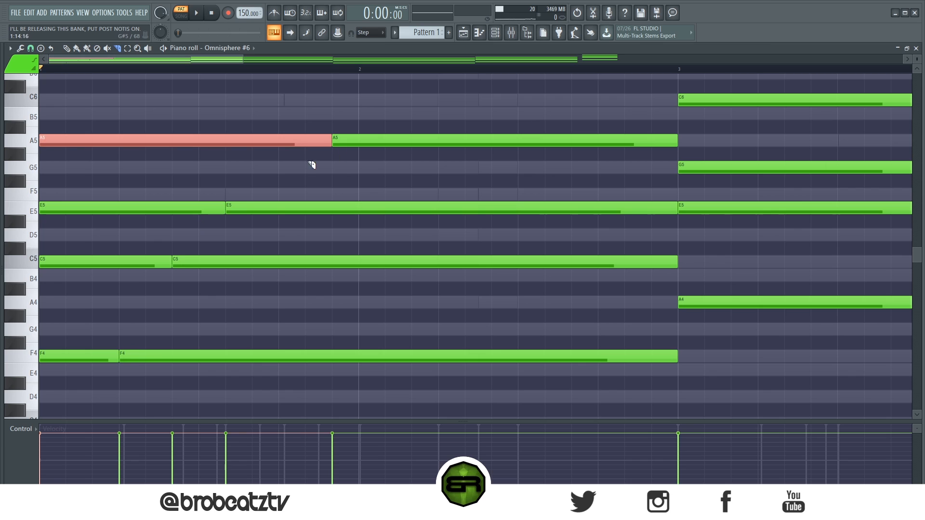
{"action": "key", "text": "space"}
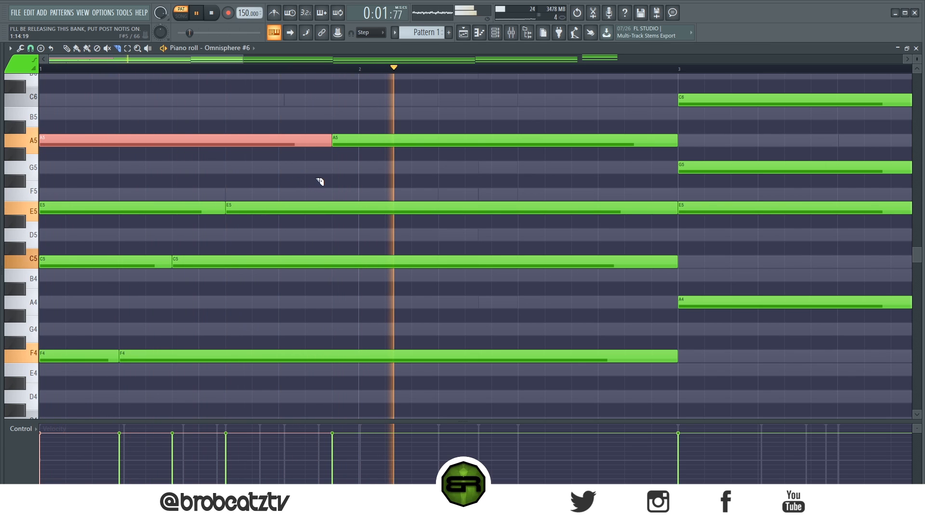
{"action": "key", "text": "space"}
- Change the piano roll snap and add a G5 note at 2:07:00 that ends just before bar 3
{"action": "key", "text": "p"}
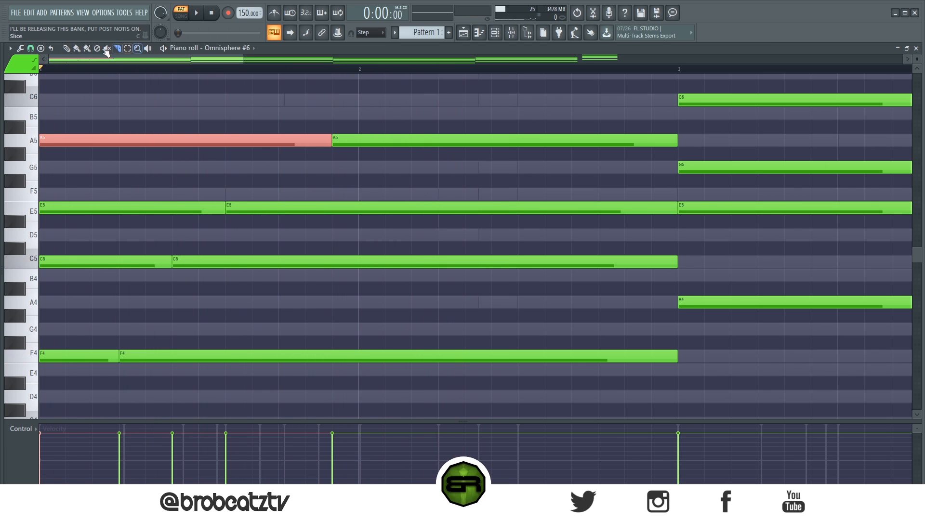
{"action": "left_click", "coordinate": [30, 48]}
{"action": "left_click", "coordinate": [44, 162]}
{"action": "left_click", "coordinate": [67, 47]}
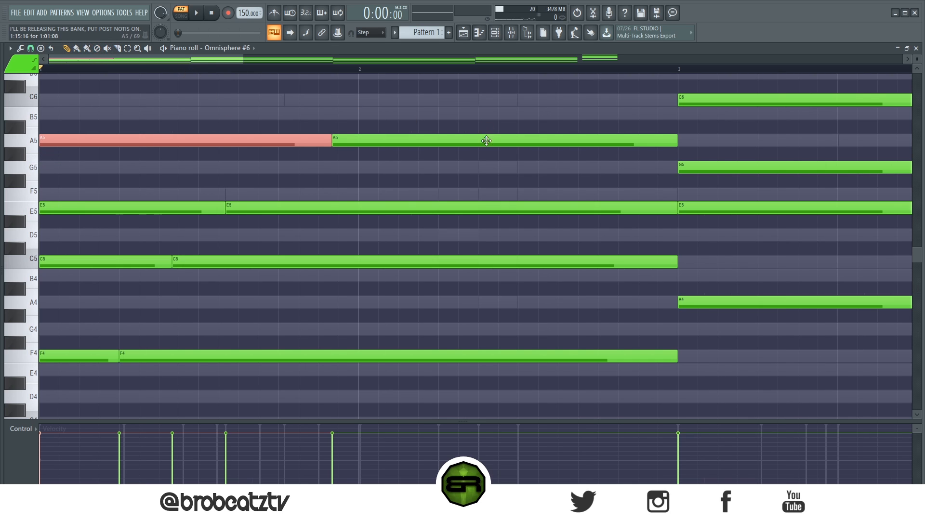
{"action": "left_click", "coordinate": [677, 173]}
{"action": "left_click", "coordinate": [692, 172], "text": "ctrl"}
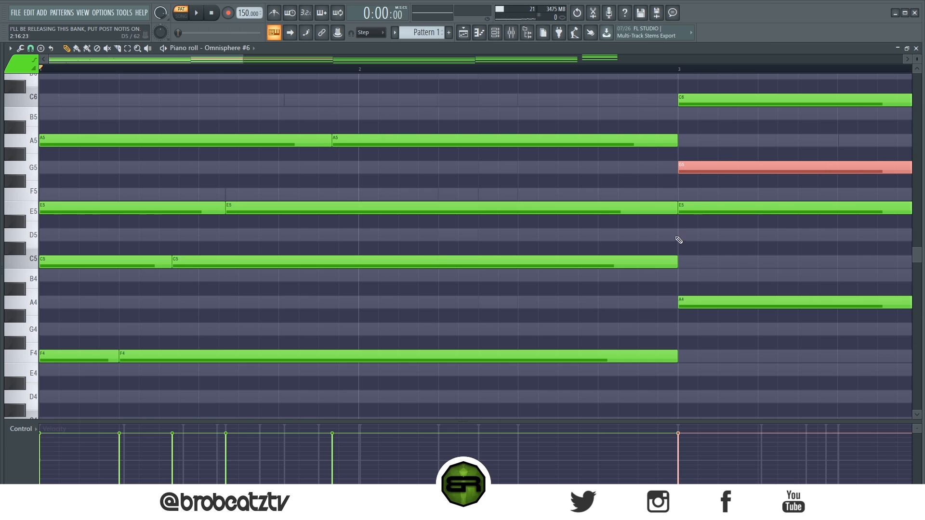
{"action": "left_click", "coordinate": [654, 166]}
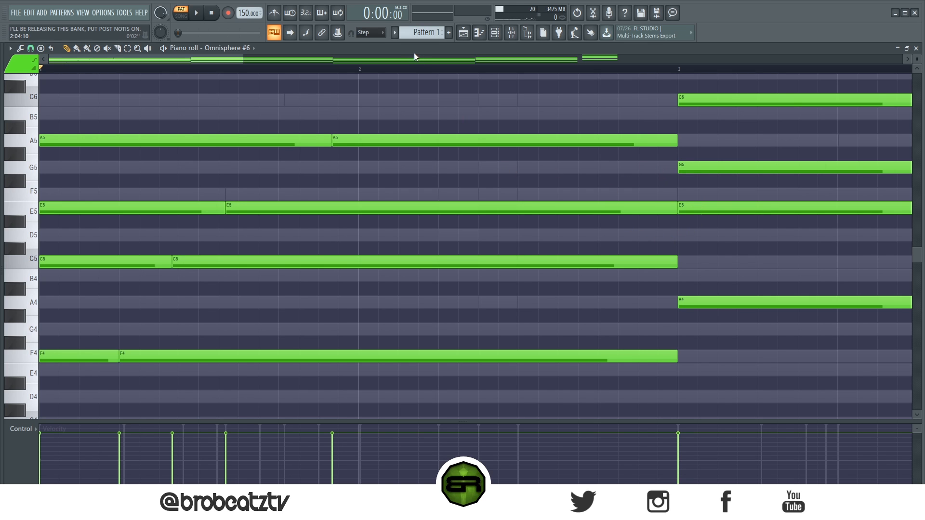
{"action": "scroll", "coordinate": [414, 73], "scroll_direction": "down", "scroll_amount": 2}
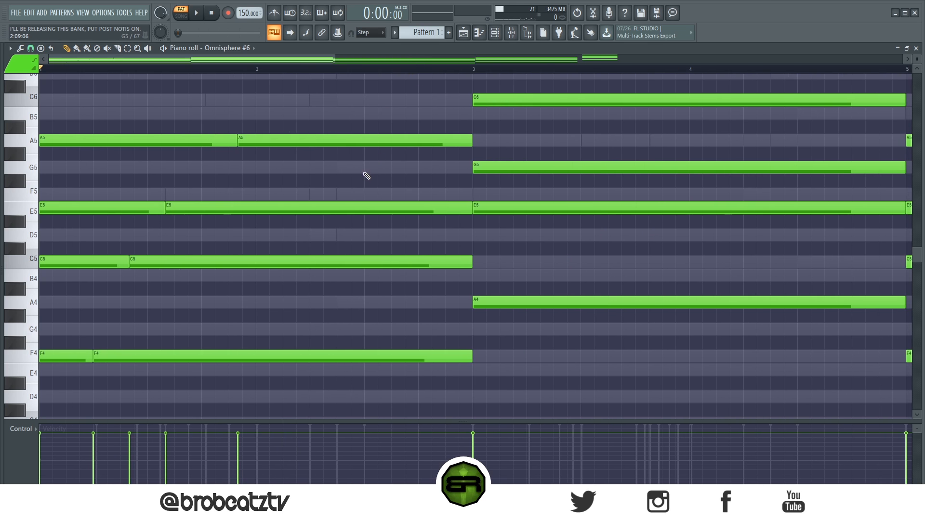
{"action": "left_click", "coordinate": [339, 167]}
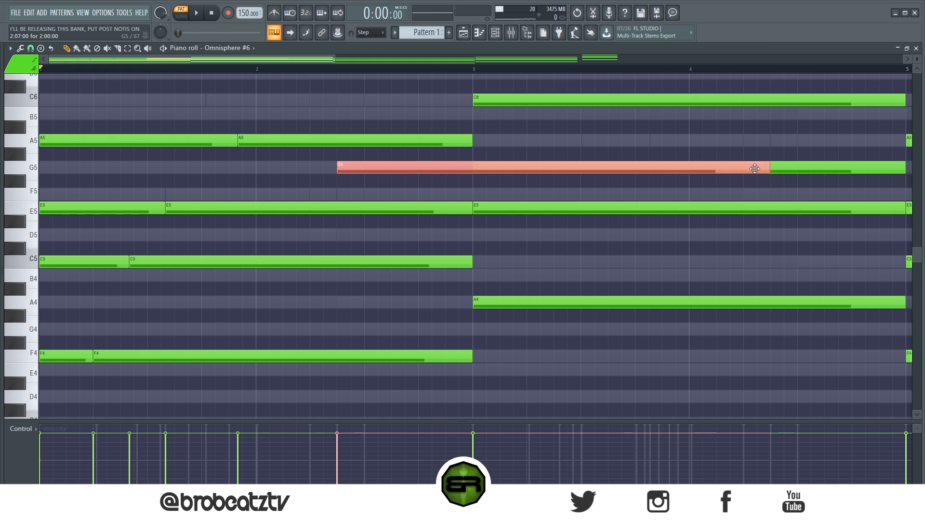
{"action": "left_click_drag", "start_coordinate": [765, 172], "coordinate": [465, 188]}
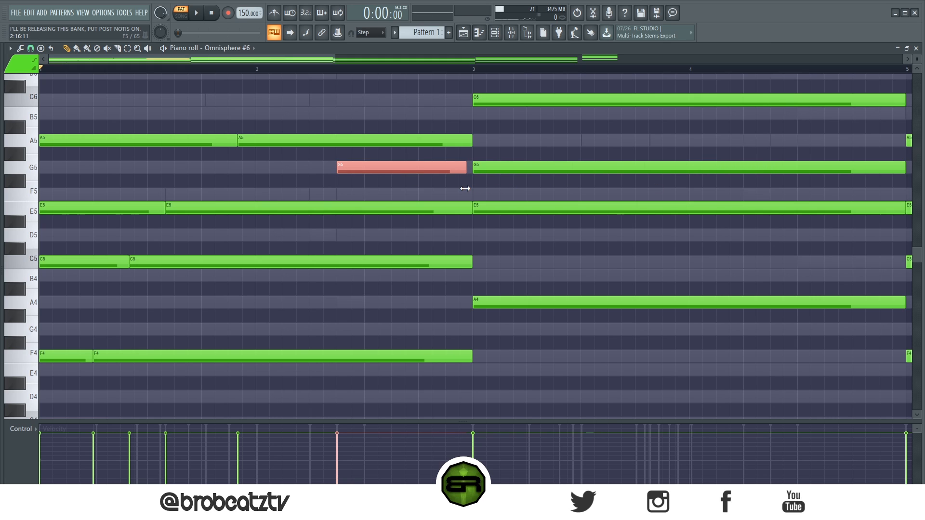
- Shorten the sliced E5 and C5 notes to end within bar 2, and add a short C5 ending just before bar 3
{"action": "left_click", "coordinate": [458, 202]}
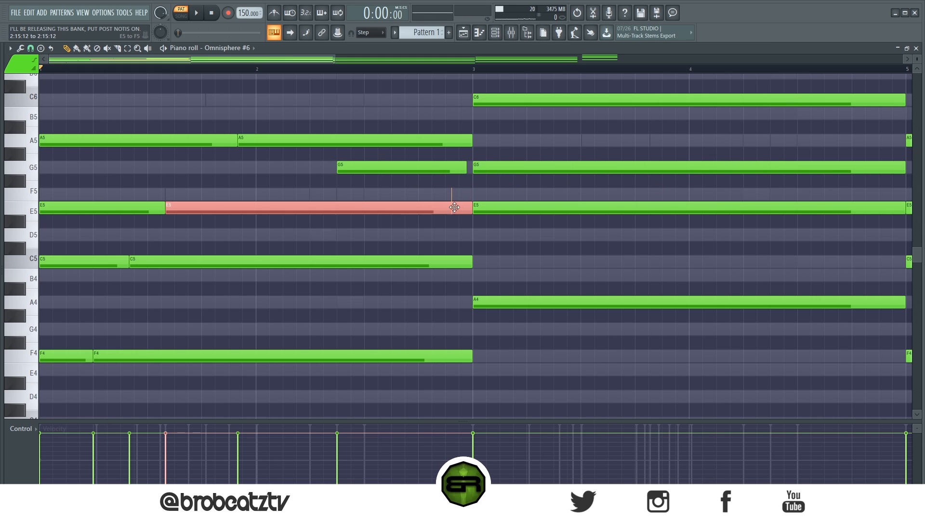
{"action": "left_click_drag", "start_coordinate": [471, 210], "coordinate": [390, 213]}
{"action": "left_click", "coordinate": [456, 259]}
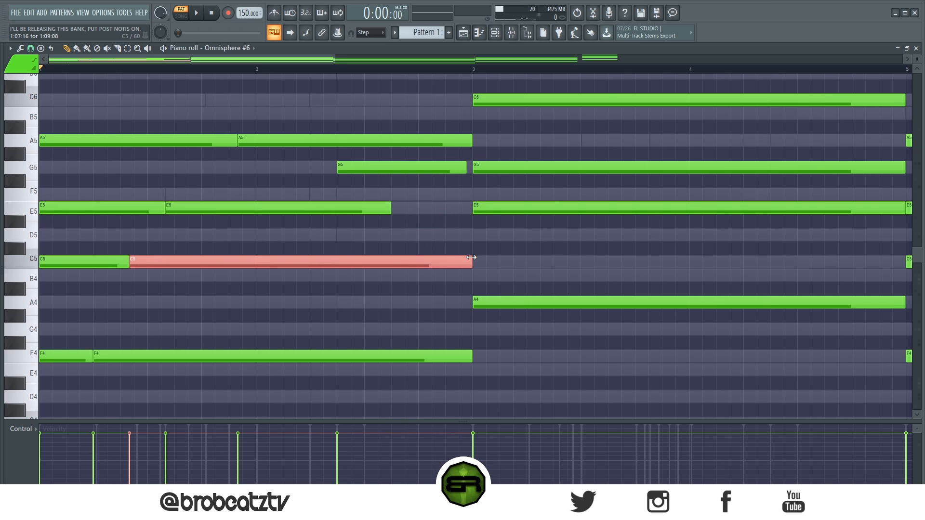
{"action": "left_click_drag", "start_coordinate": [471, 257], "coordinate": [380, 258]}
{"action": "left_click", "coordinate": [398, 262]}
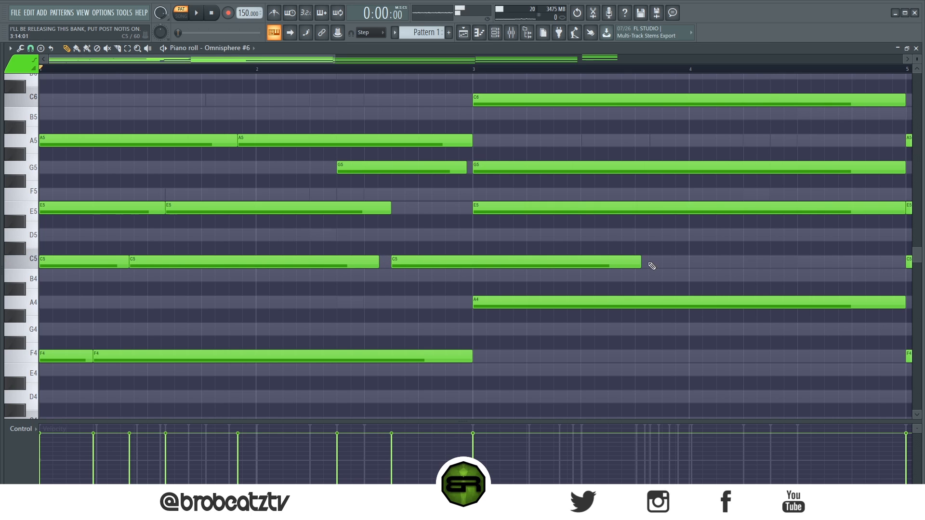
{"action": "left_click_drag", "start_coordinate": [640, 262], "coordinate": [469, 269]}
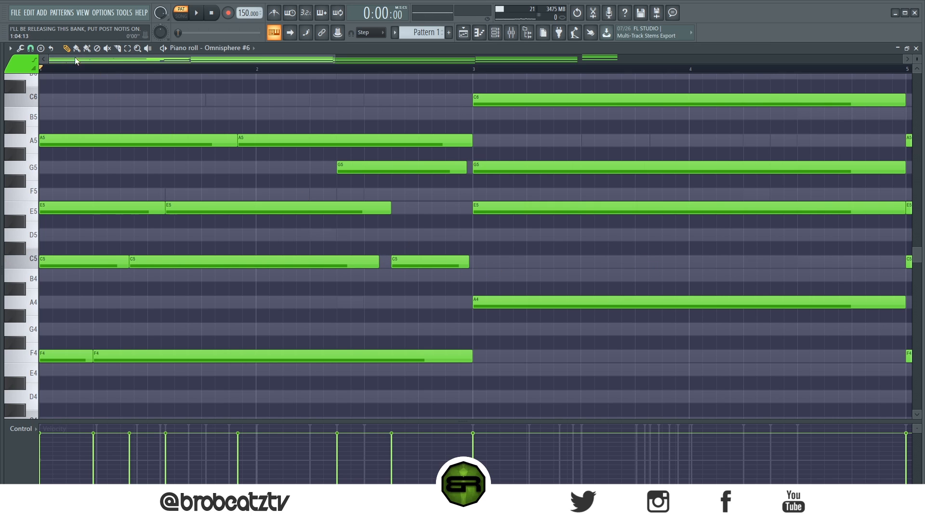
- Change the snap, extend the bar 3 chord's E5 start back into bar 2, and delay its upper notes slightly
{"action": "left_click", "coordinate": [31, 48]}
{"action": "left_click", "coordinate": [46, 166]}
{"action": "left_click_drag", "start_coordinate": [472, 209], "coordinate": [437, 214]}
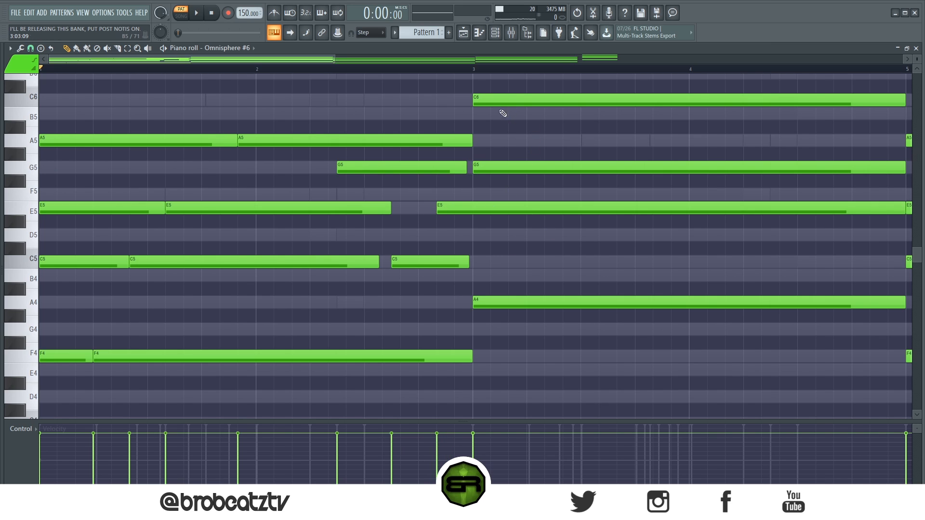
{"action": "left_click_drag", "start_coordinate": [475, 104], "coordinate": [478, 104]}
- Select the second note segments and added notes in bars 1 and 2, and play back the opening bars
{"action": "scroll", "coordinate": [337, 68], "scroll_direction": "down", "scroll_amount": 4}
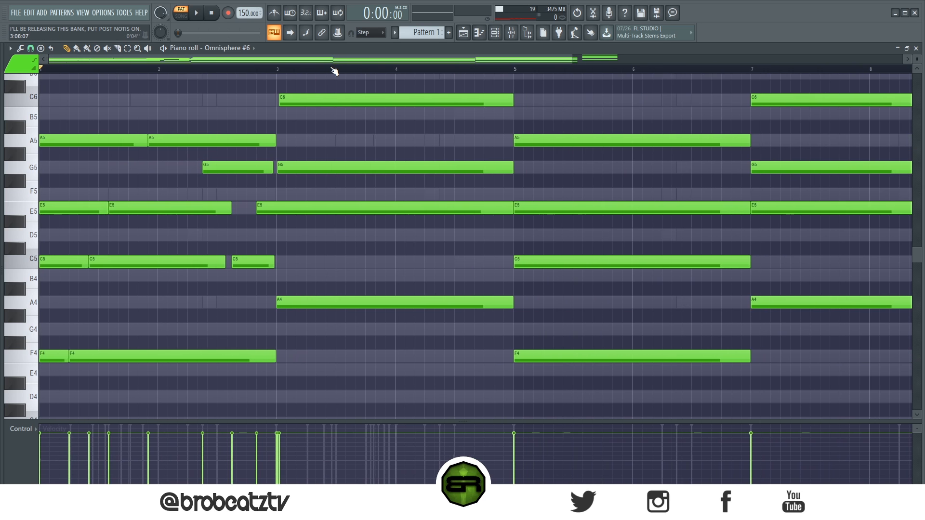
{"action": "left_click", "coordinate": [159, 140], "text": "ctrl+shift"}
{"action": "left_click", "coordinate": [150, 207], "text": "ctrl+shift"}
{"action": "left_click", "coordinate": [118, 261], "text": "ctrl+shift"}
{"action": "left_click", "coordinate": [116, 356], "text": "ctrl+shift"}
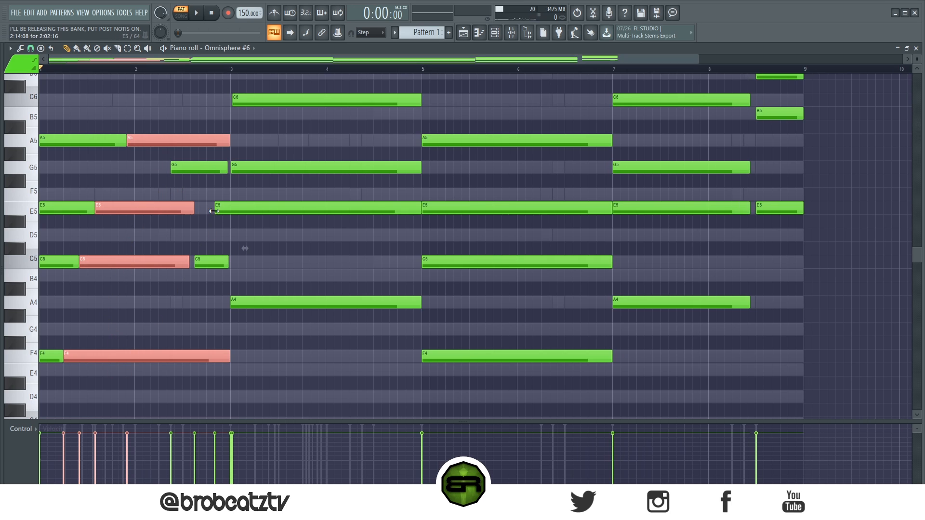
{"action": "left_click", "coordinate": [198, 168], "text": "ctrl+shift"}
{"action": "left_click", "coordinate": [210, 261], "text": "ctrl+shift"}
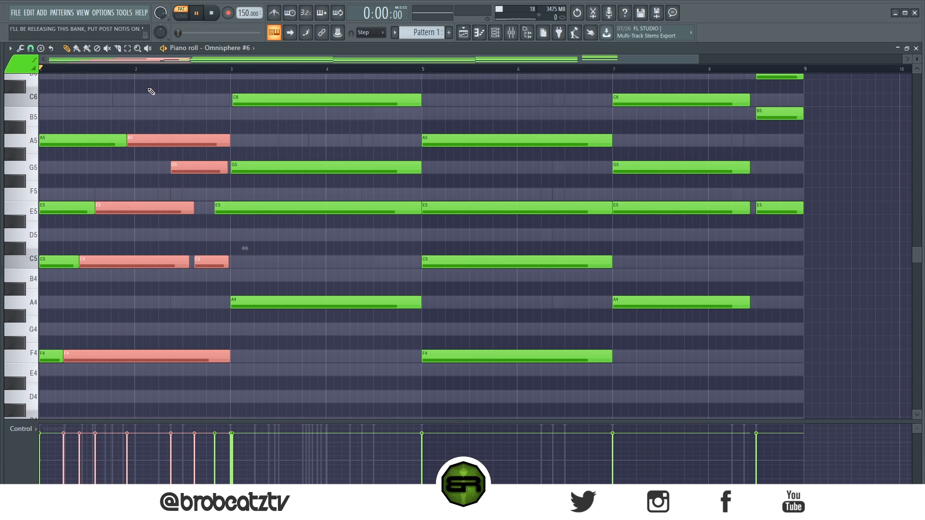
{"action": "key", "text": "space"}
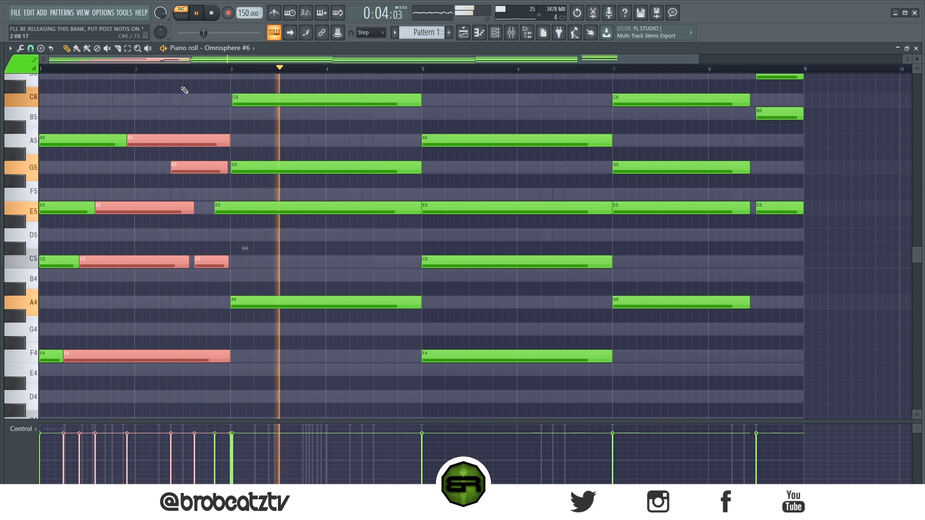
{"action": "key", "text": "space"}
{"action": "left_click", "coordinate": [175, 143]}
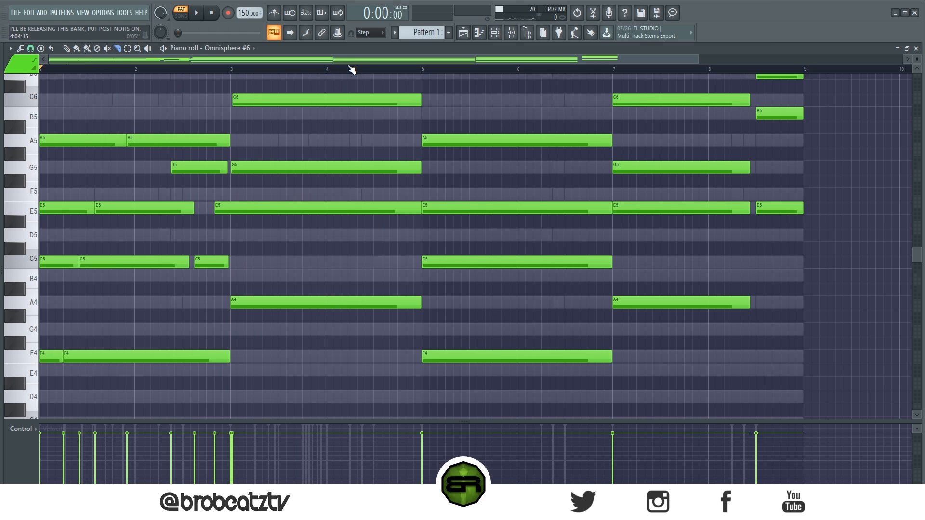
- Slice the bar 3 chord's G5 and E5 notes within bar 4 and its A4 at the start of bar 4, and play it back
{"action": "scroll", "coordinate": [351, 68], "scroll_direction": "up", "scroll_amount": 2}
{"action": "left_click", "coordinate": [32, 51]}
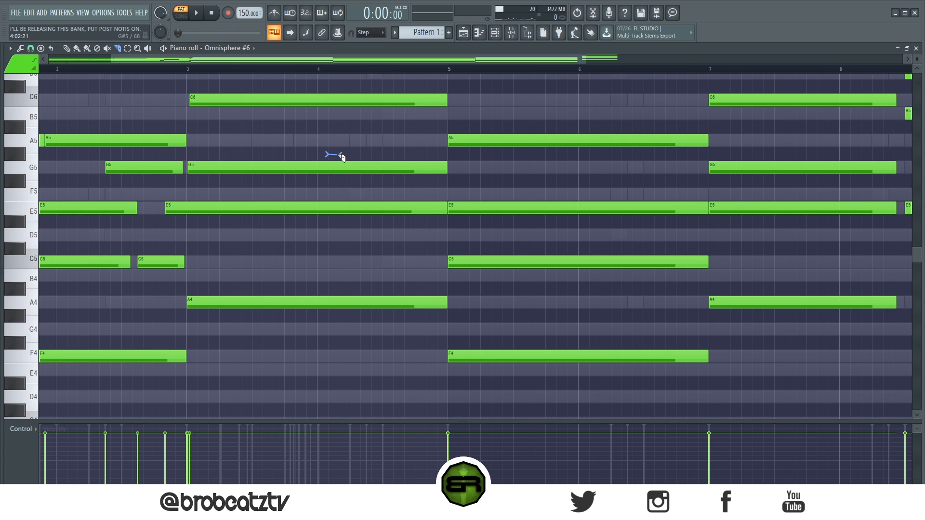
{"action": "left_click_drag", "start_coordinate": [339, 187], "coordinate": [374, 236]}
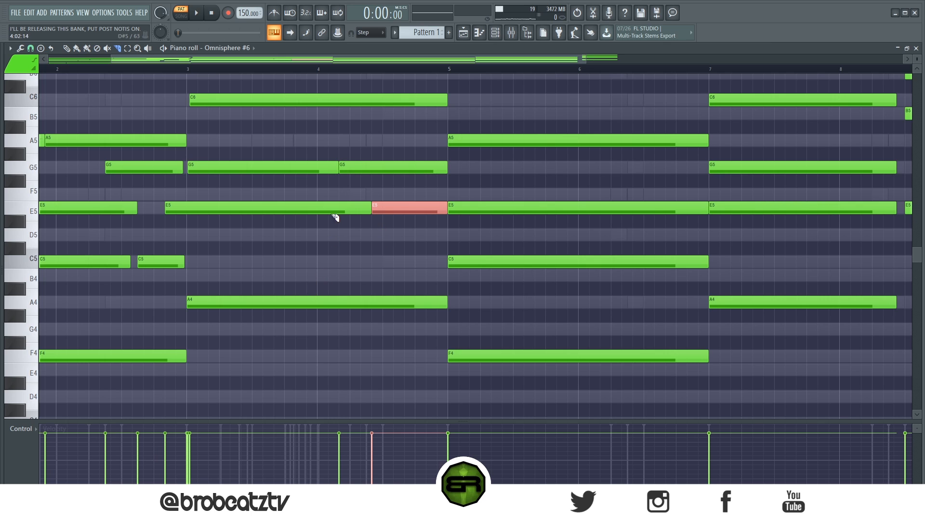
{"action": "left_click_drag", "start_coordinate": [323, 292], "coordinate": [303, 337]}
{"action": "key", "text": "space"}
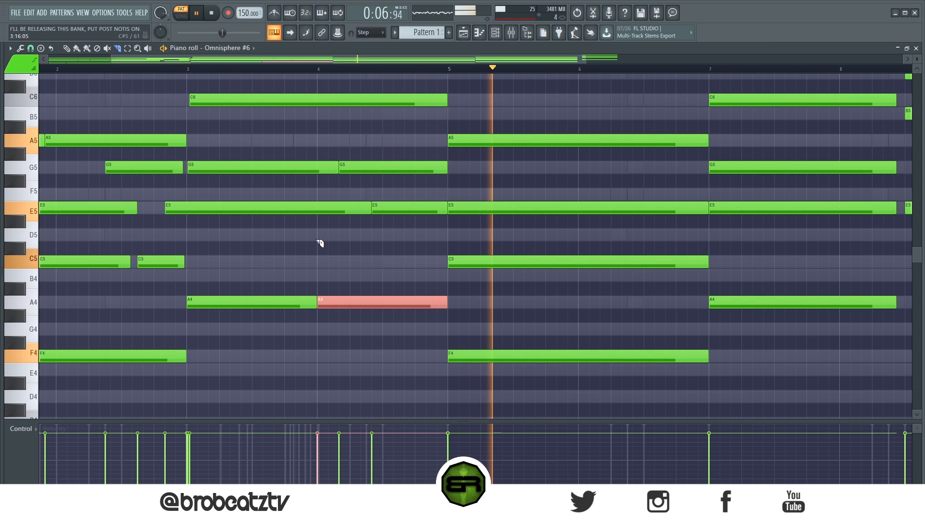
- Slice the bar 5 chord's F4 and E5 within bar 5 and its C5 in bar 6, add an A4 across bars 5 and 6, and play it back
{"action": "key", "text": "space"}
{"action": "scroll", "coordinate": [308, 73], "scroll_direction": "down", "scroll_amount": 3}
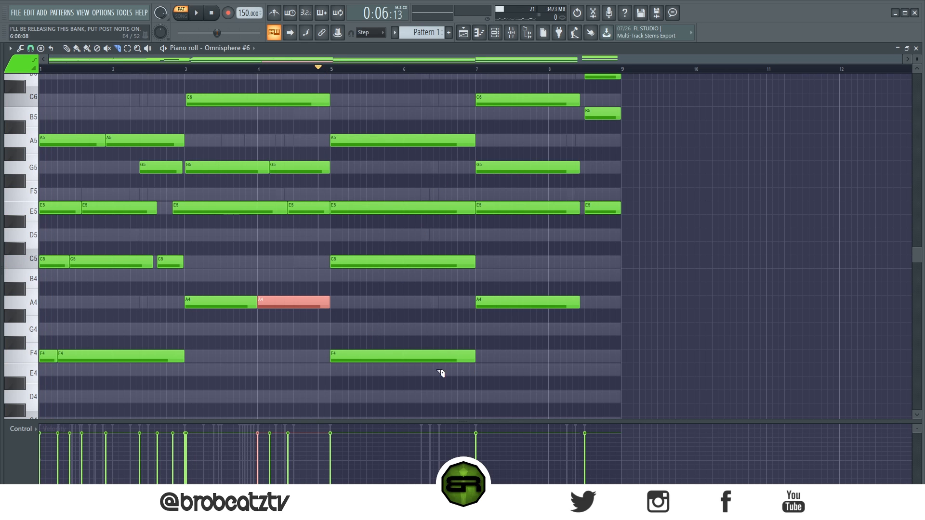
{"action": "scroll", "coordinate": [362, 415], "scroll_direction": "up", "scroll_amount": 3}
{"action": "left_click", "coordinate": [298, 355]}
{"action": "left_click", "coordinate": [366, 304]}
{"action": "key", "text": "c"}
{"action": "left_click_drag", "start_coordinate": [413, 196], "coordinate": [413, 221]}
{"action": "left_click_drag", "start_coordinate": [478, 247], "coordinate": [480, 272]}
{"action": "key", "text": "space"}
{"action": "scroll", "coordinate": [452, 71], "scroll_direction": "down", "scroll_amount": 3}
{"action": "key", "text": "space"}
{"action": "key", "text": "space"}
- Delay the start of the bar 7 chord's G5 by about a quarter bar and its E5 slightly, and play it back
{"action": "left_click", "coordinate": [67, 49]}
{"action": "left_click_drag", "start_coordinate": [531, 169], "coordinate": [556, 181]}
{"action": "key", "text": "space"}
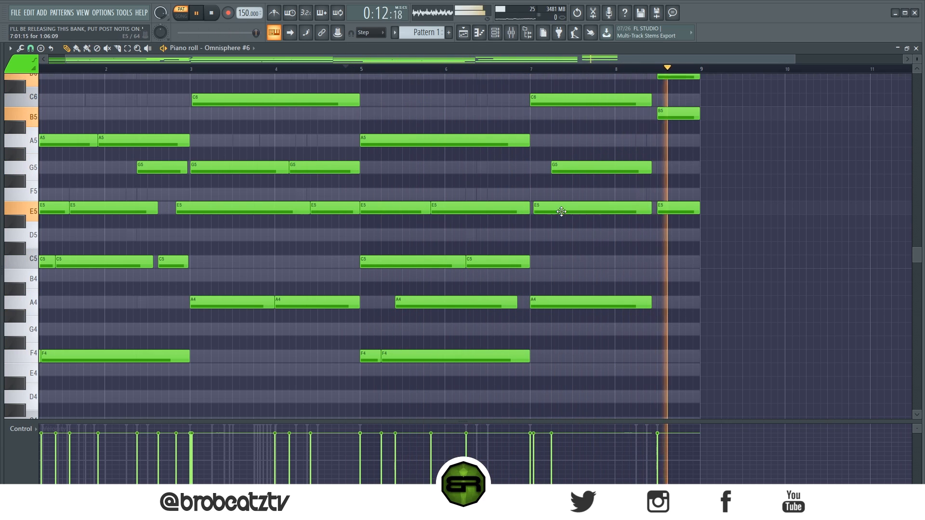
{"action": "scroll", "coordinate": [469, 133], "scroll_direction": "down", "scroll_amount": 1}
{"action": "scroll", "coordinate": [469, 133], "scroll_direction": "up", "scroll_amount": 2}
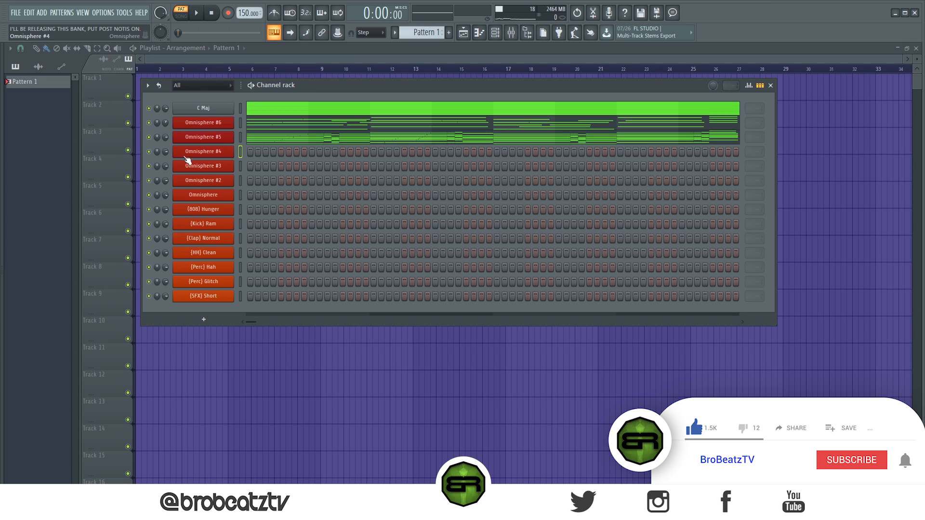
- Paste the copied chord progression into the Omnisphere #4 channel and play the pattern back
{"action": "right_click", "coordinate": [238, 159]}
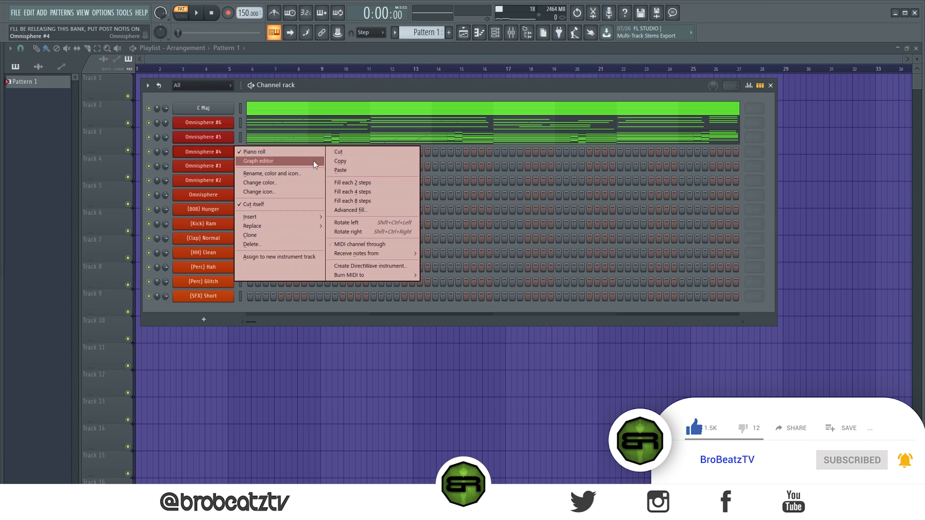
{"action": "left_click", "coordinate": [334, 169]}
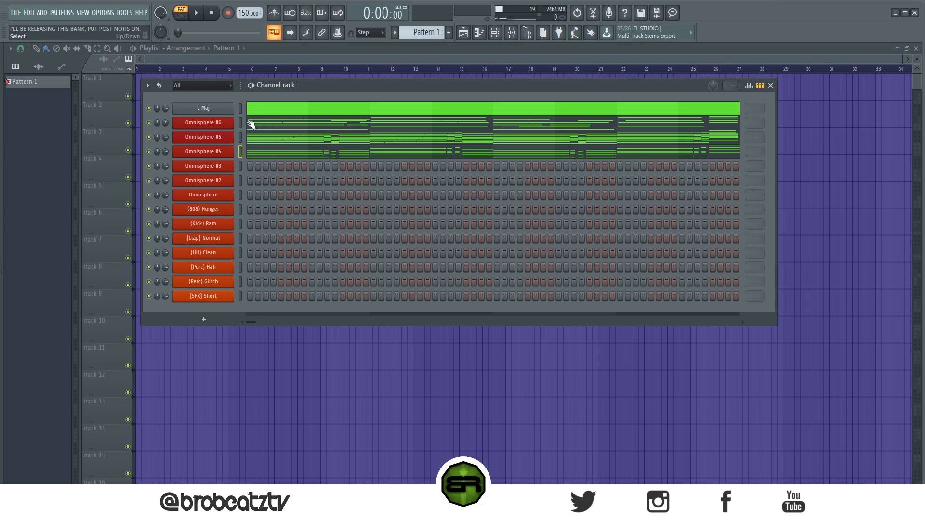
{"action": "key", "text": "space"}
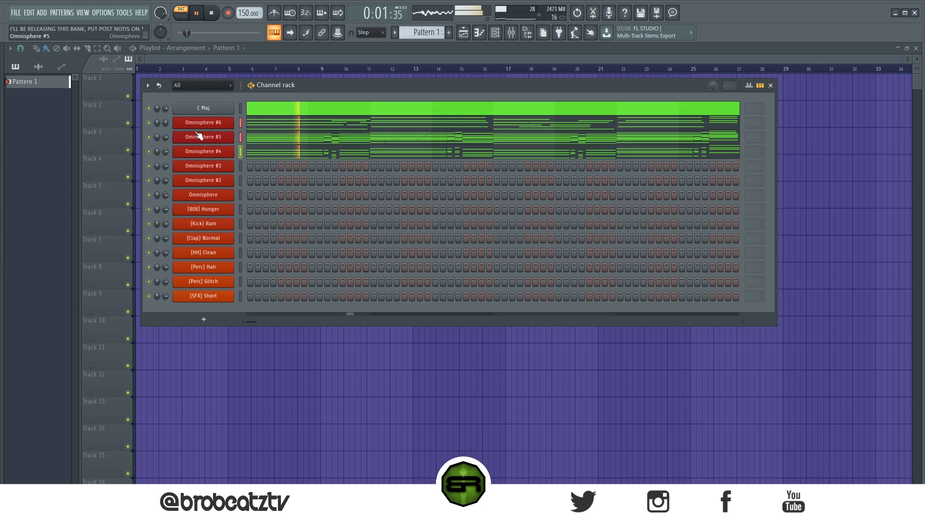
{"action": "key", "text": "space"}
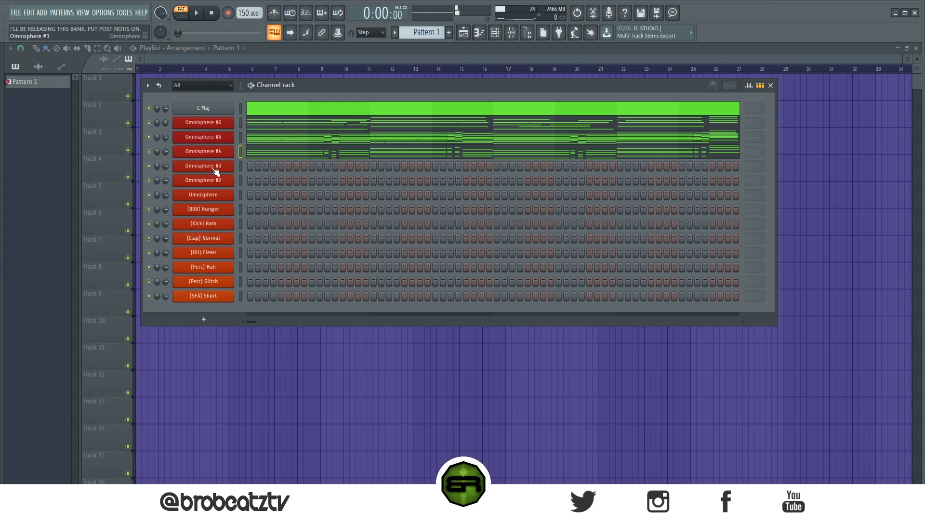
- Paste the chord progression into the Omnisphere #3 and Omnisphere #2 channels, and mute Omnisphere #6 and #5
{"action": "right_click", "coordinate": [217, 196]}
{"action": "left_click", "coordinate": [207, 165]}
{"action": "right_click", "coordinate": [229, 166]}
{"action": "left_click", "coordinate": [356, 182]}
{"action": "right_click", "coordinate": [204, 181]}
{"action": "left_click", "coordinate": [357, 198]}
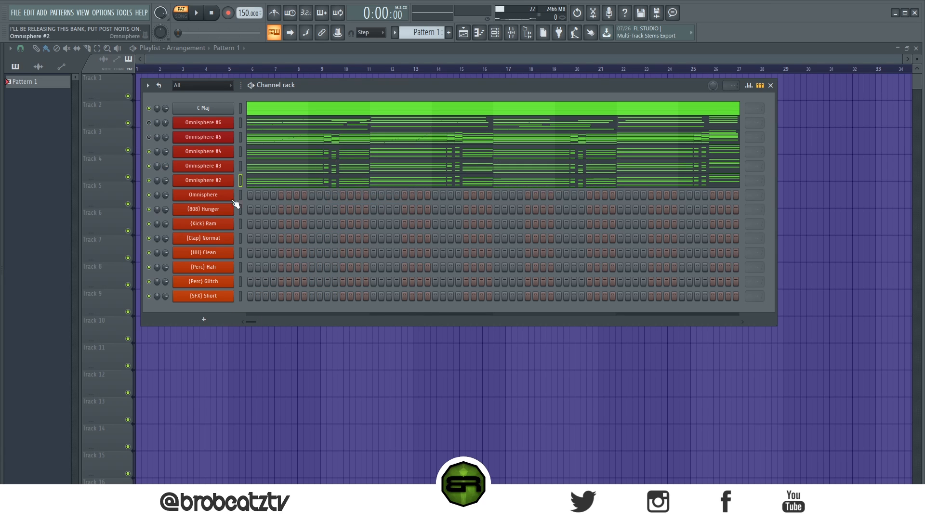
- Open the Omnisphere channel's piano roll and mute the Omnisphere #4 and #3 channels
{"action": "right_click", "coordinate": [216, 196]}
{"action": "left_click", "coordinate": [247, 197]}
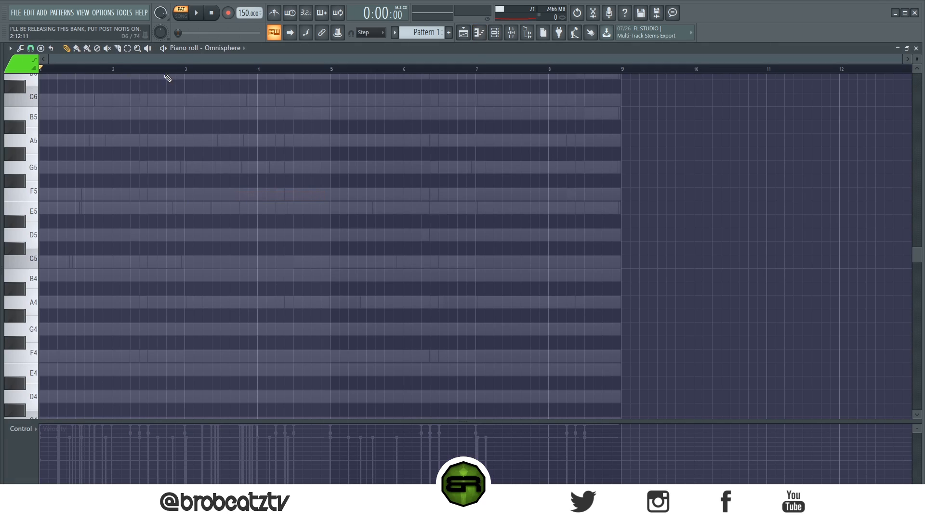
{"action": "key", "text": "F6"}
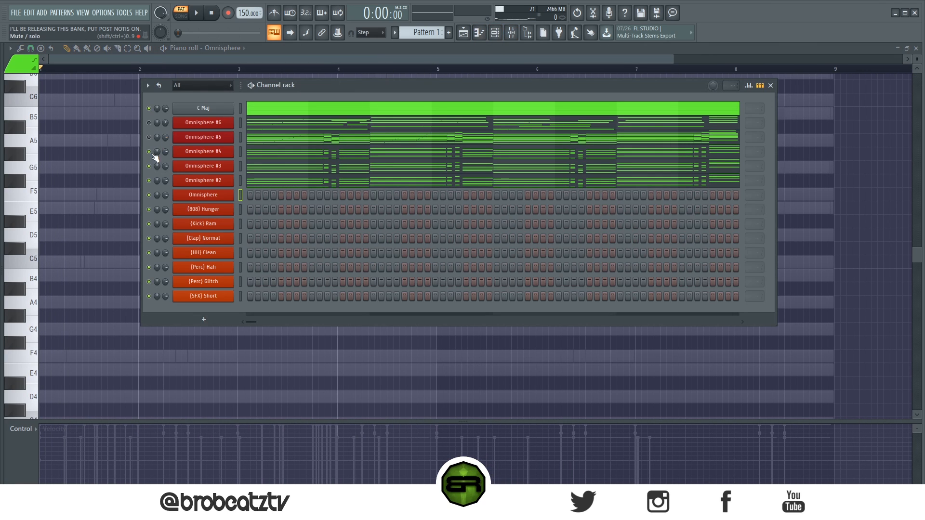
{"action": "right_click", "coordinate": [219, 195]}
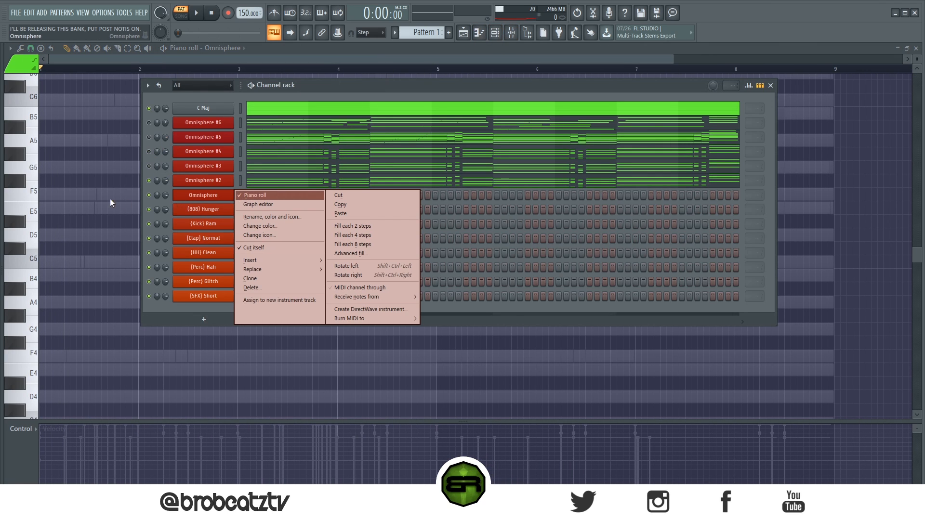
{"action": "left_click", "coordinate": [103, 199]}
{"action": "scroll", "coordinate": [175, 292], "scroll_direction": "down", "scroll_amount": 3}
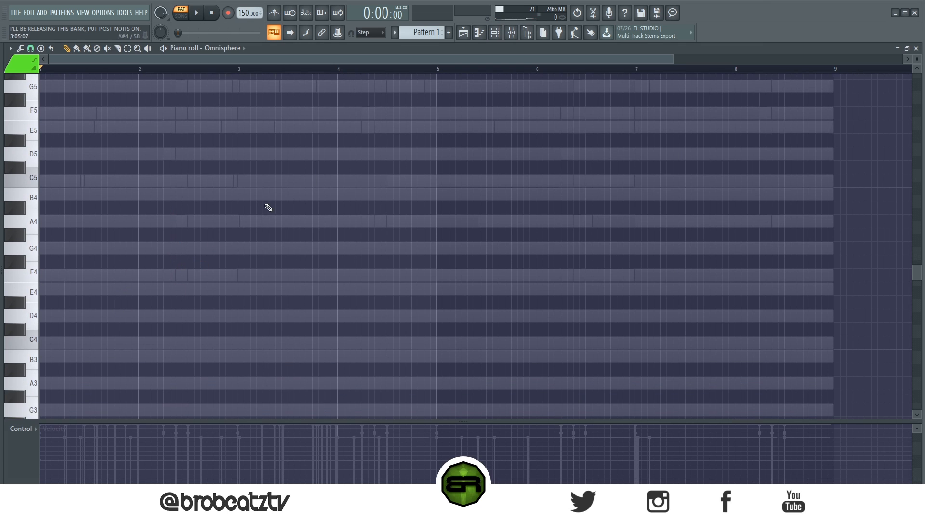
- Copy the long F4 and A4 notes of bars 1 and 3 and the bar 4 E5 from Omnisphere #2 into the Omnisphere channel's piano roll
{"action": "left_click", "coordinate": [497, 36]}
{"action": "left_click", "coordinate": [283, 142]}
{"action": "scroll", "coordinate": [212, 204], "scroll_direction": "down", "scroll_amount": 2}
{"action": "scroll", "coordinate": [212, 204], "scroll_direction": "up", "scroll_amount": 1}
{"action": "left_click_drag", "start_coordinate": [101, 214], "coordinate": [129, 258]}
{"action": "left_click", "coordinate": [266, 179], "text": "ctrl+shift"}
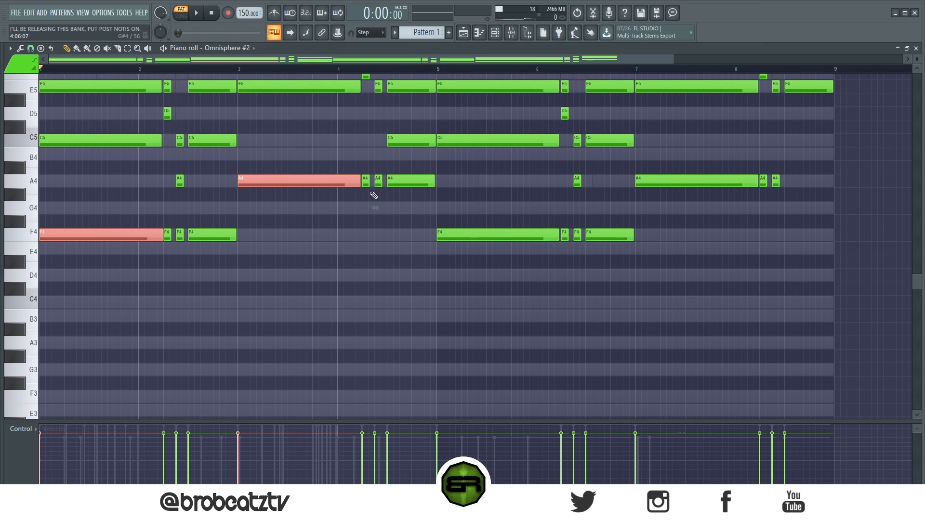
{"action": "scroll", "coordinate": [368, 268], "scroll_direction": "up", "scroll_amount": 5}
{"action": "left_click", "coordinate": [391, 208], "text": "ctrl+shift"}
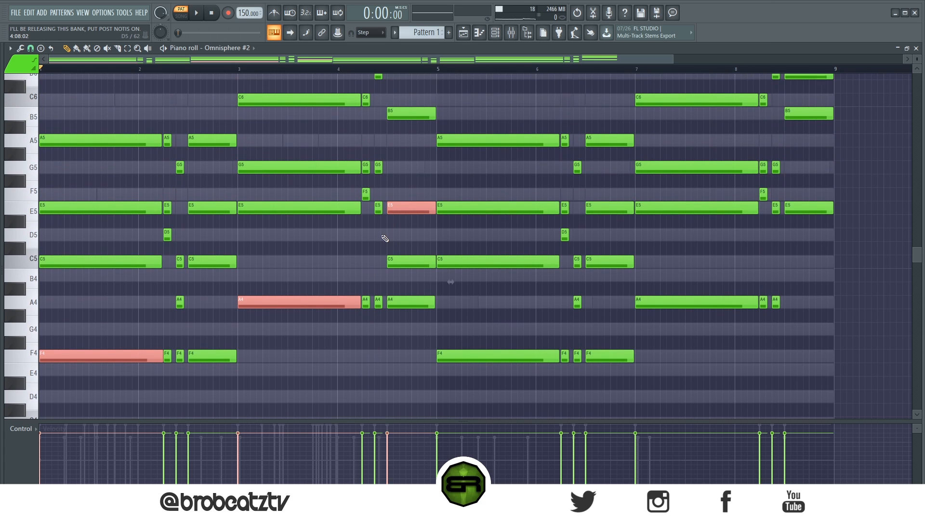
{"action": "scroll", "coordinate": [650, 274], "scroll_direction": "down", "scroll_amount": 5}
{"action": "scroll", "coordinate": [719, 300], "scroll_direction": "up", "scroll_amount": 6}
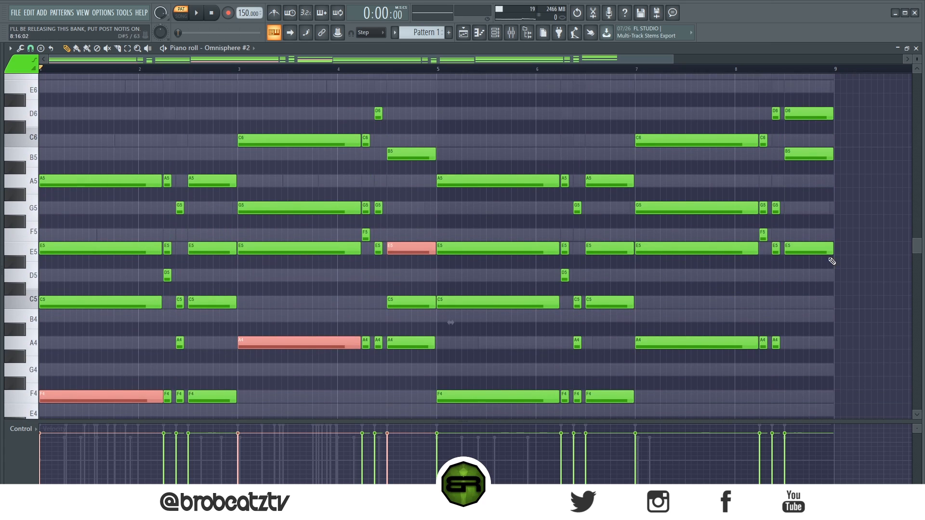
{"action": "scroll", "coordinate": [422, 254], "scroll_direction": "down", "scroll_amount": 2}
{"action": "scroll", "coordinate": [419, 256], "scroll_direction": "down", "scroll_amount": 1}
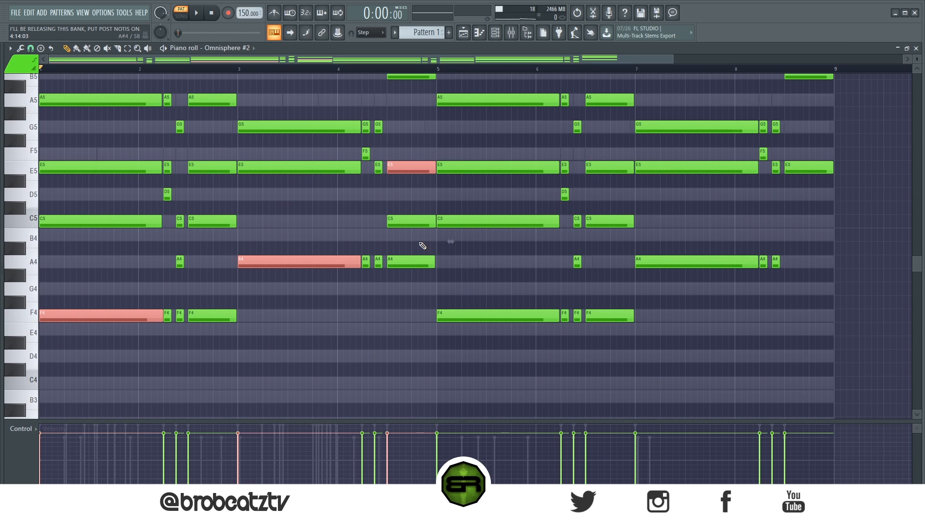
{"action": "left_click", "coordinate": [494, 33]}
{"action": "right_click", "coordinate": [202, 195]}
{"action": "left_click", "coordinate": [270, 195]}
{"action": "key", "text": "ctrl+v"}
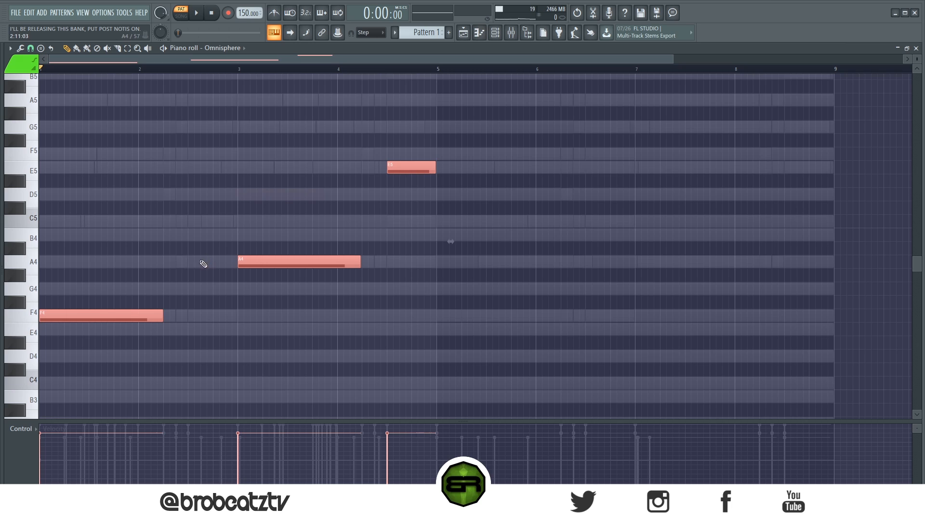
- Duplicate the three pasted notes into bars 5 to 8, lower the bar 4 E5 to C5, and play it back
{"action": "left_click_drag", "start_coordinate": [78, 314], "coordinate": [473, 314]}
{"action": "left_click", "coordinate": [434, 283], "text": "ctrl"}
{"action": "left_click_drag", "start_coordinate": [412, 172], "coordinate": [411, 221]}
{"action": "key", "text": "space"}
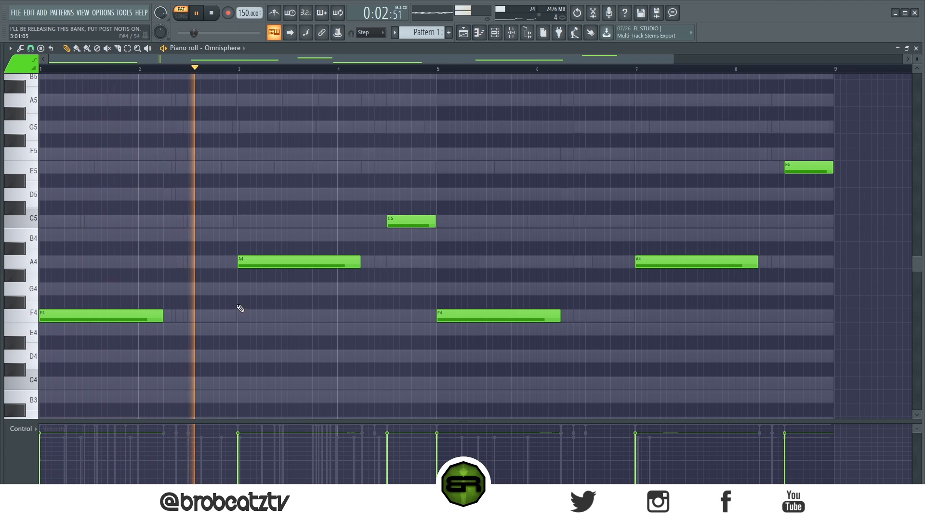
- Extend the first F4 to the start of bar 3, lower the bar 4 C5 to E4, and play it back
{"action": "left_click_drag", "start_coordinate": [164, 316], "coordinate": [238, 320]}
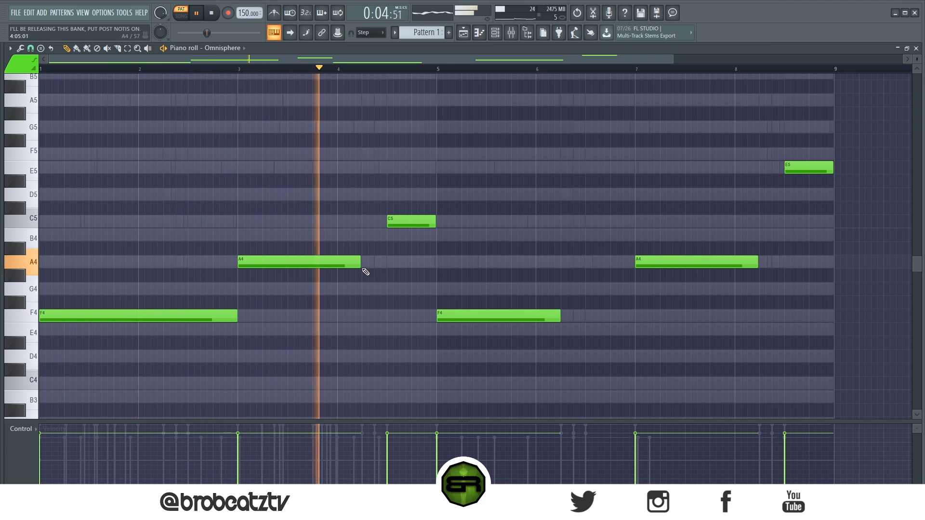
{"action": "key", "text": "space"}
{"action": "left_click_drag", "start_coordinate": [405, 221], "coordinate": [403, 335]}
{"action": "key", "text": "space"}
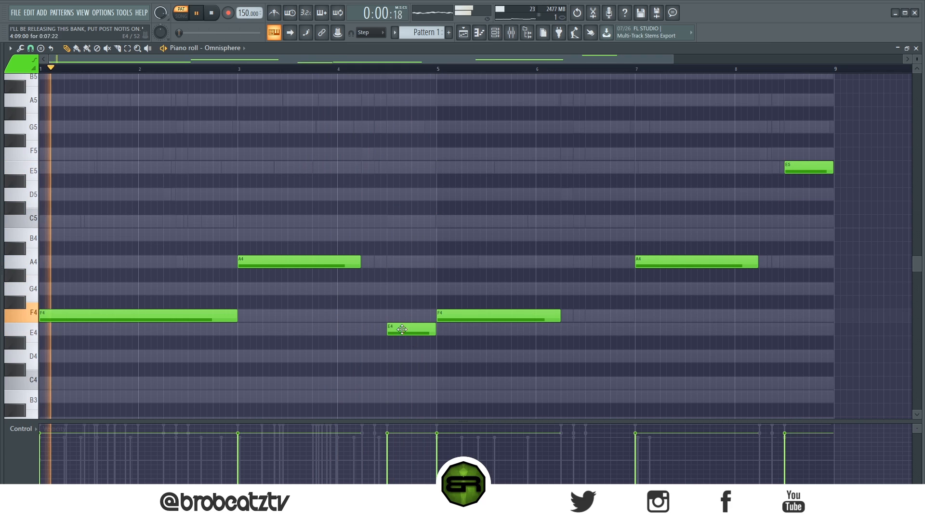
- Lengthen the bar 3 A4 to the E4, the bar 5 F4 to bar 7, and the bar 7 A4 to the final E5
{"action": "left_click_drag", "start_coordinate": [360, 263], "coordinate": [384, 263]}
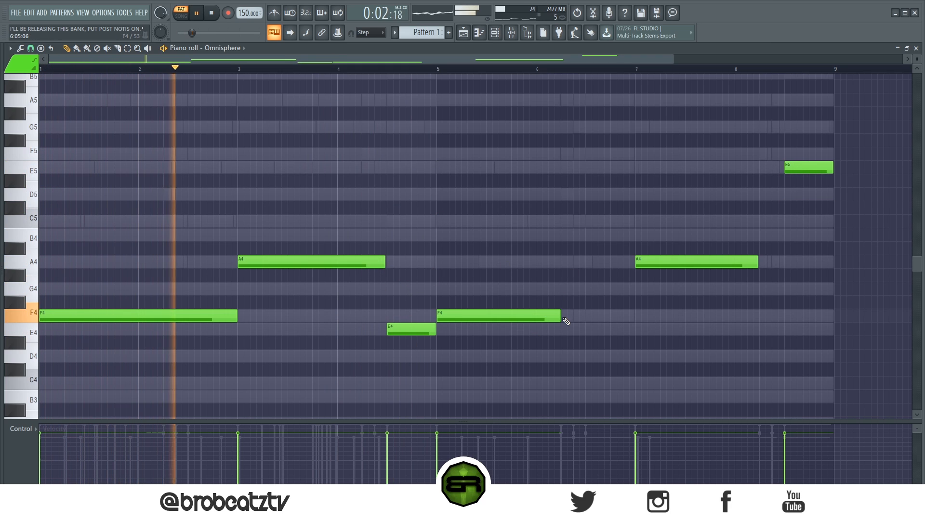
{"action": "left_click_drag", "start_coordinate": [560, 316], "coordinate": [635, 317]}
{"action": "left_click_drag", "start_coordinate": [757, 264], "coordinate": [783, 275]}
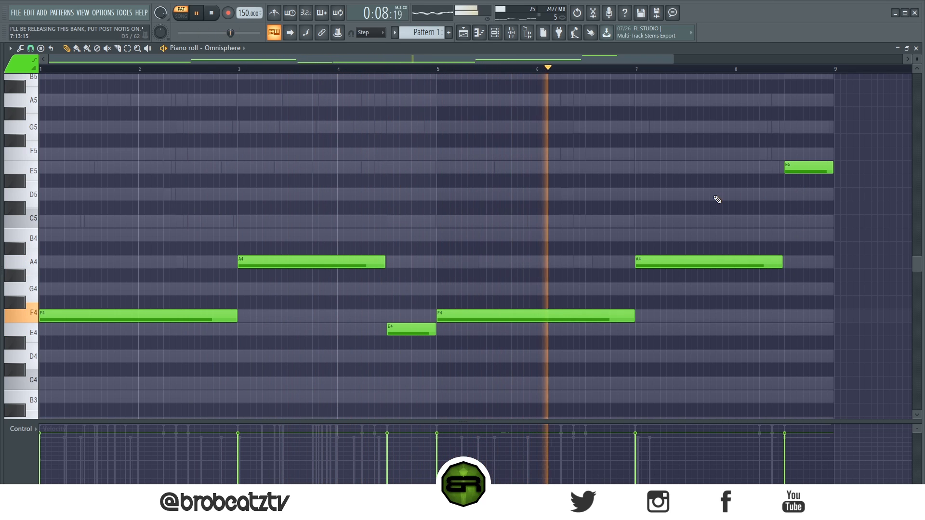
- Try a C5 note below the final E5 in bar 8, play it back, and delete the C5
{"action": "left_click", "coordinate": [801, 224]}
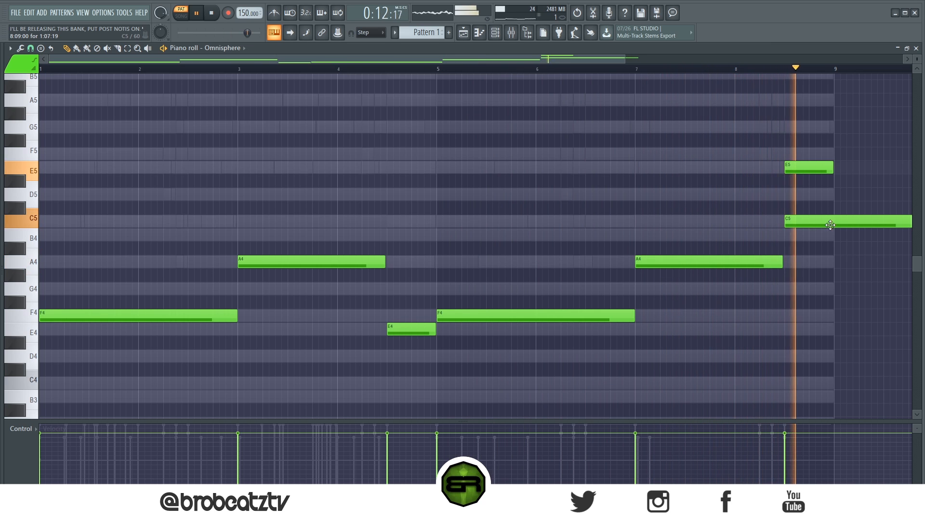
{"action": "key", "text": "space"}
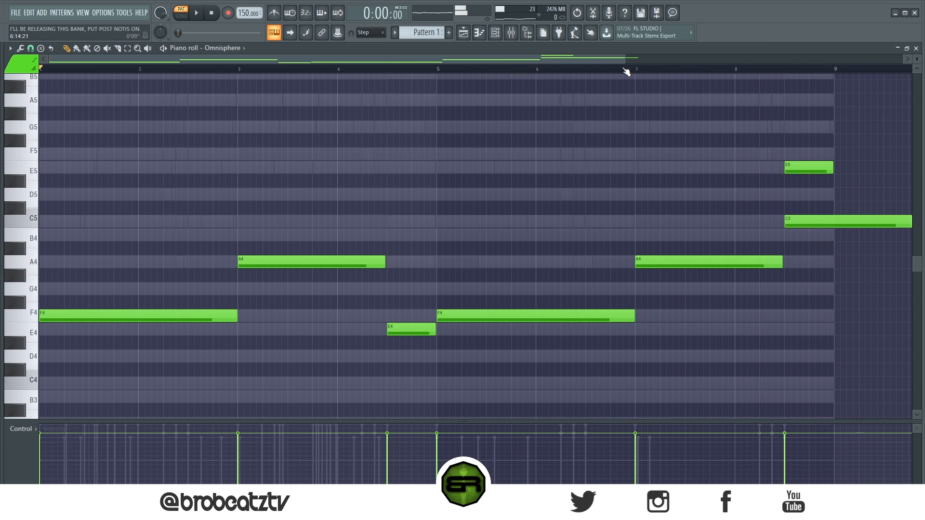
{"action": "scroll", "coordinate": [625, 71], "scroll_direction": "down", "scroll_amount": 1}
{"action": "left_click", "coordinate": [602, 71]}
{"action": "key", "text": "space"}
{"action": "right_click", "coordinate": [692, 223]}
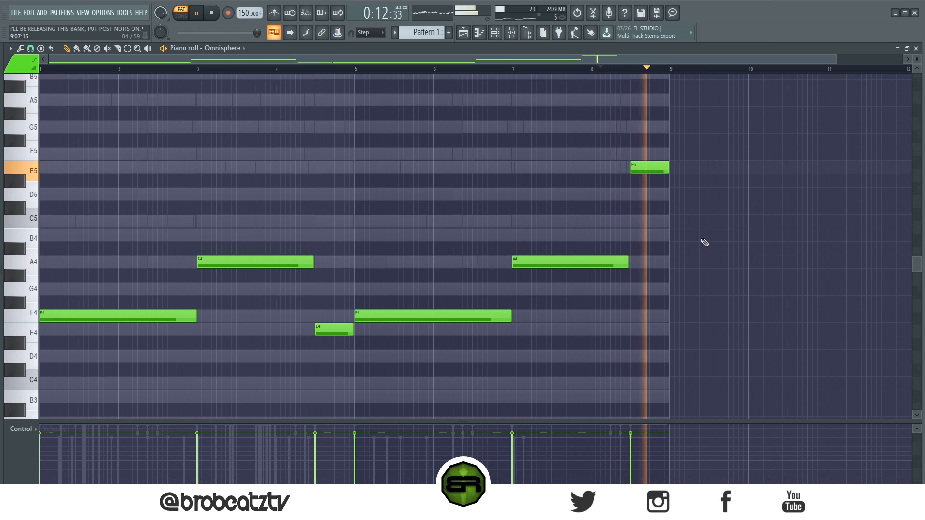
{"action": "key", "text": "space"}
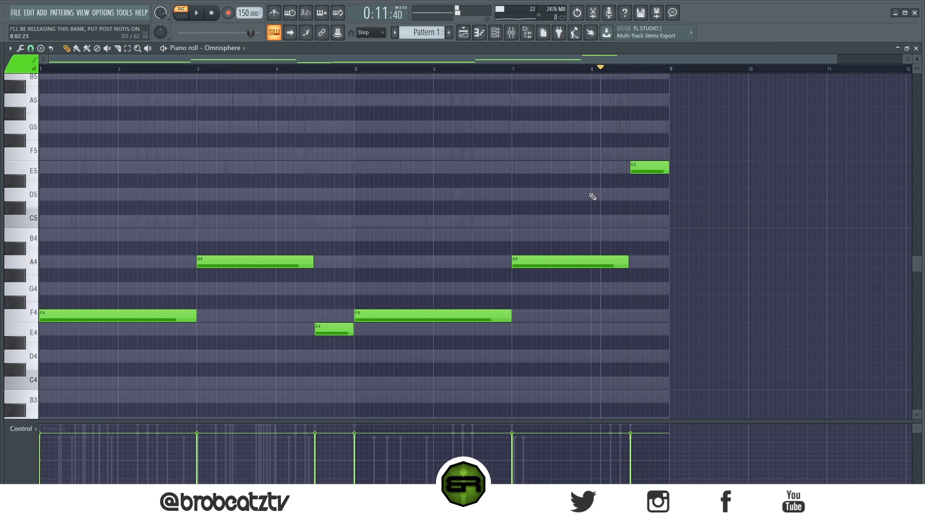
- Select all notes in the Omnisphere part, raise their velocity slightly, and clear the selection
{"action": "key", "text": "ctrl+a"}
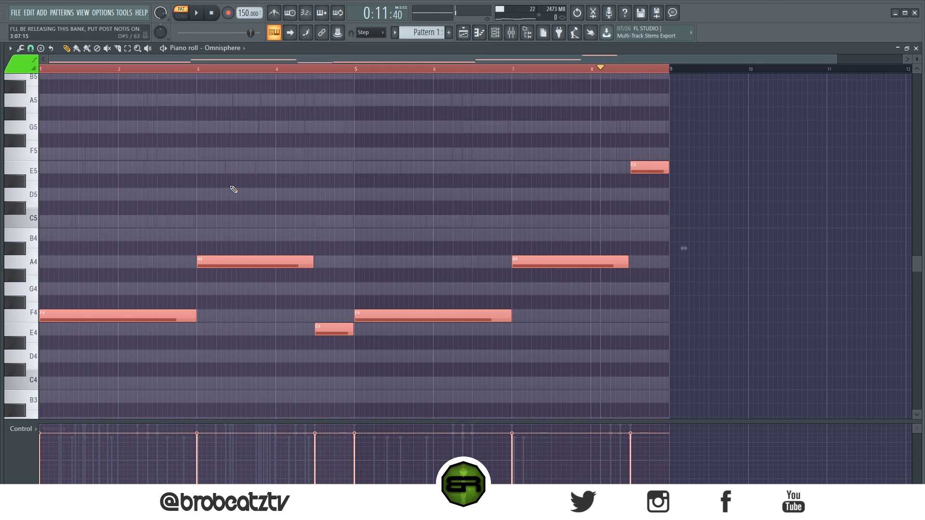
{"action": "scroll", "coordinate": [236, 188], "scroll_direction": "up", "scroll_amount": 1}
{"action": "right_click", "coordinate": [379, 136]}
{"action": "double_click", "coordinate": [163, 69]}
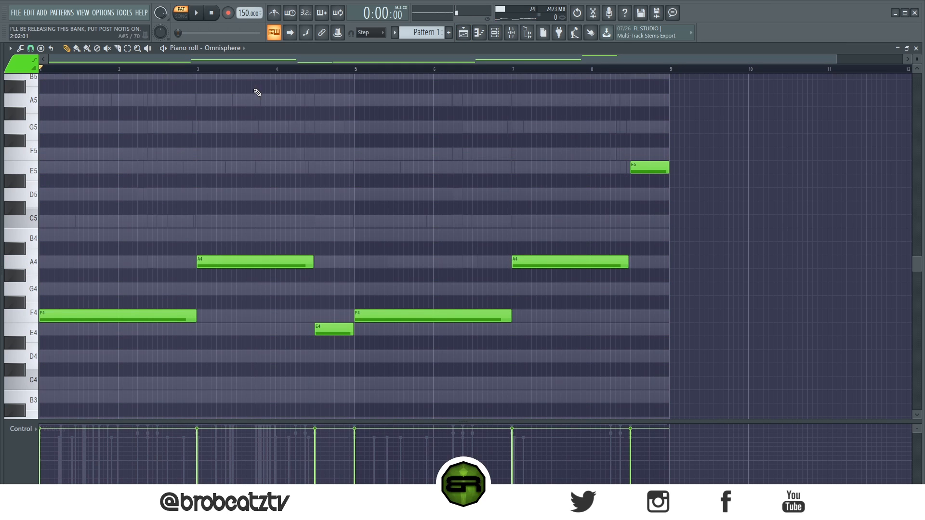
- Unmute Omnisphere #4, mute Omnisphere #2, view Omnisphere #4's patch, and play it back together with the Omnisphere part
{"action": "left_click", "coordinate": [462, 32]}
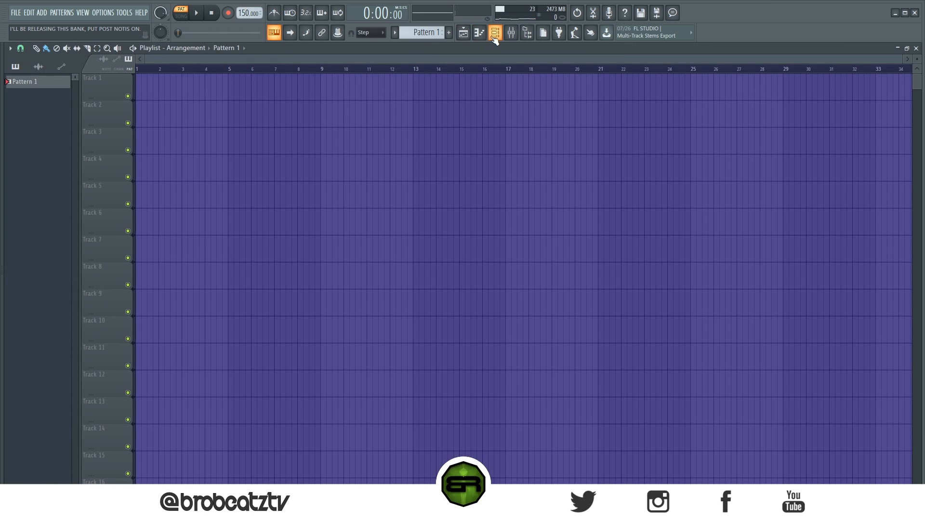
{"action": "left_click", "coordinate": [494, 32]}
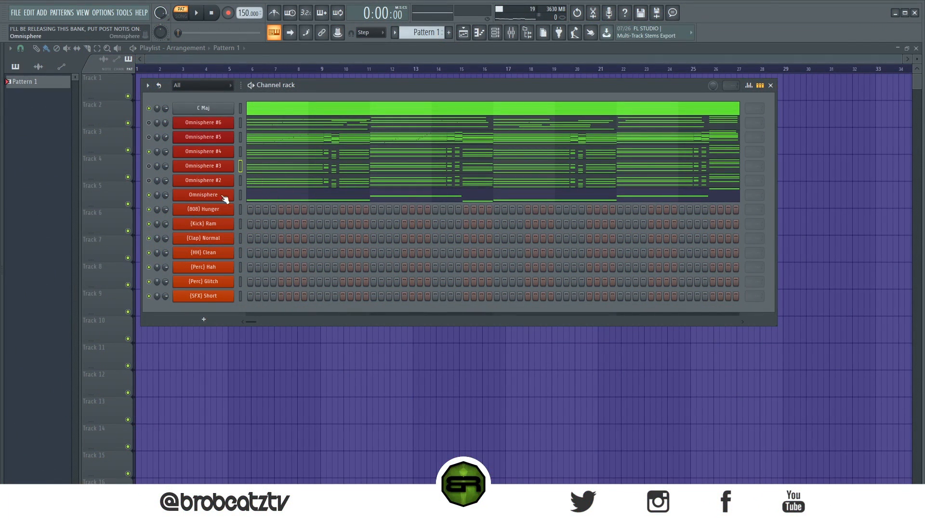
{"action": "left_click", "coordinate": [189, 151]}
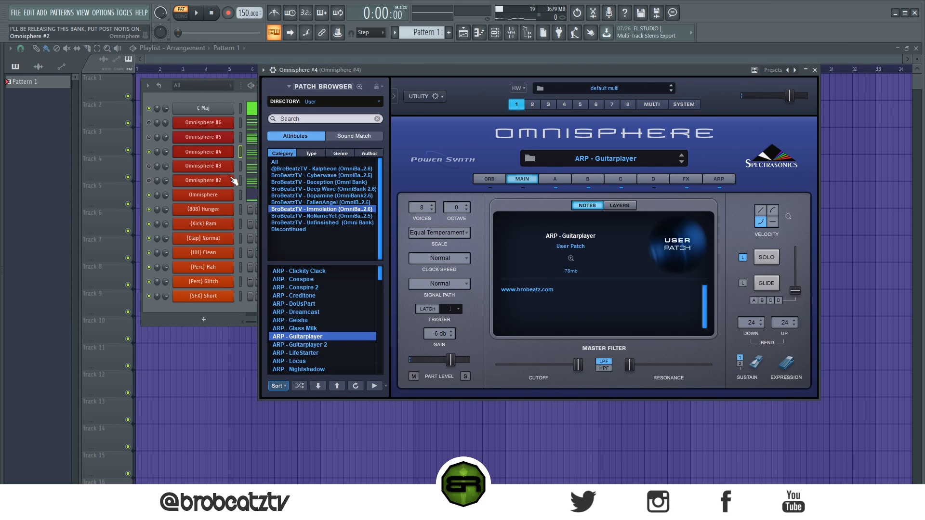
{"action": "left_click", "coordinate": [814, 70]}
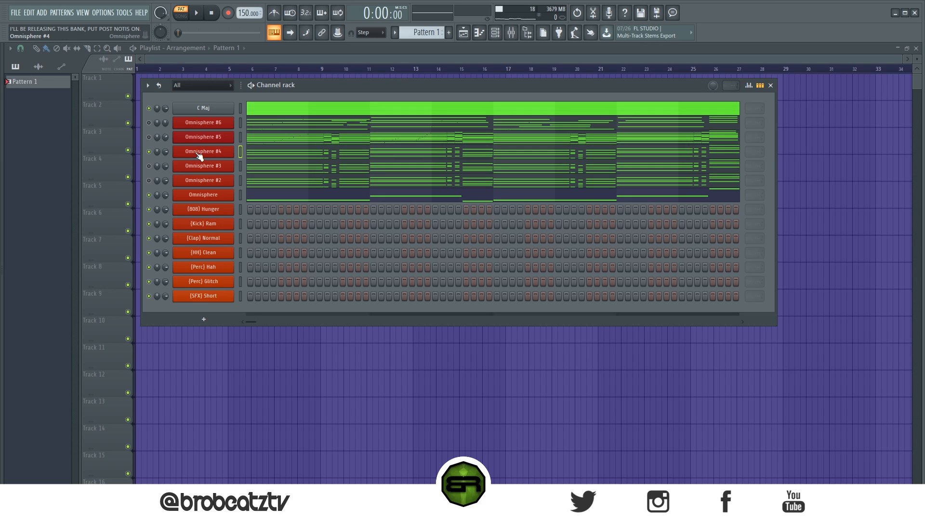
{"action": "left_click", "coordinate": [196, 12]}
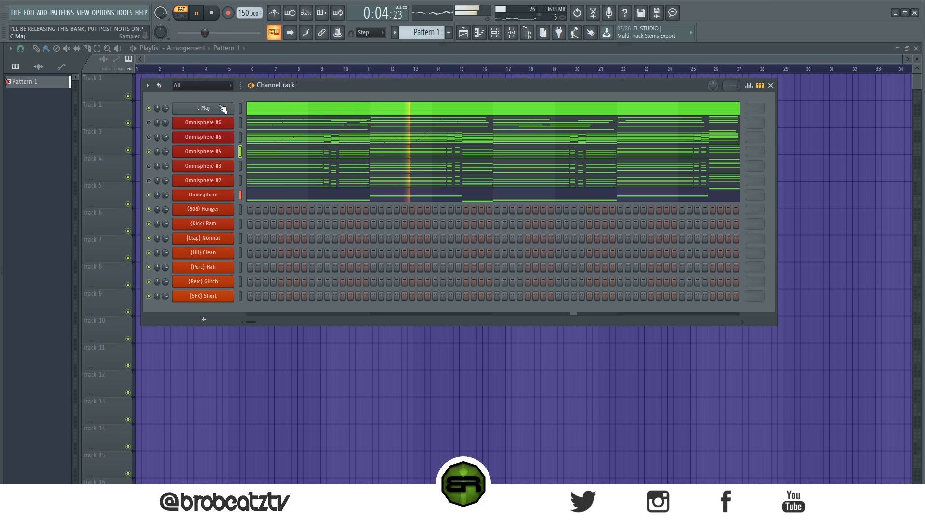
{"action": "left_click", "coordinate": [219, 19]}
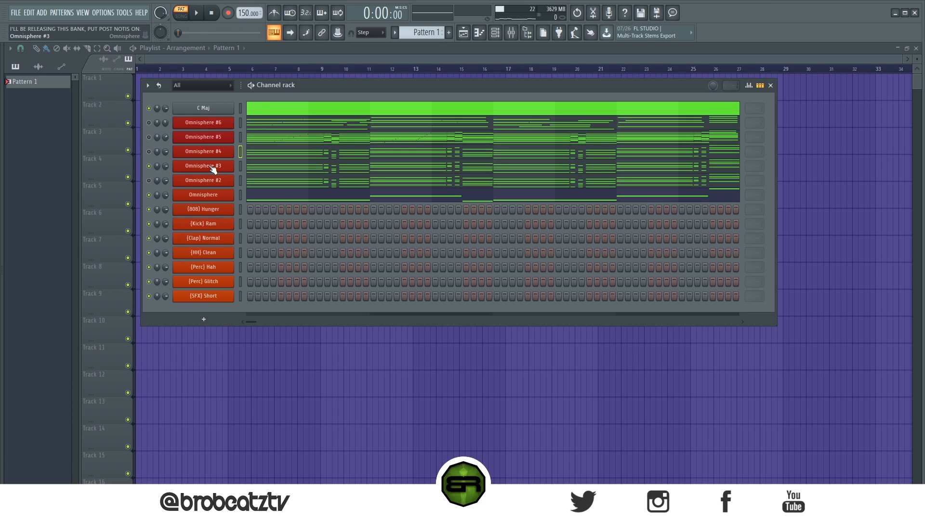
- View Omnisphere #3's patch and play it back together with the Omnisphere part
{"action": "left_click", "coordinate": [212, 166]}
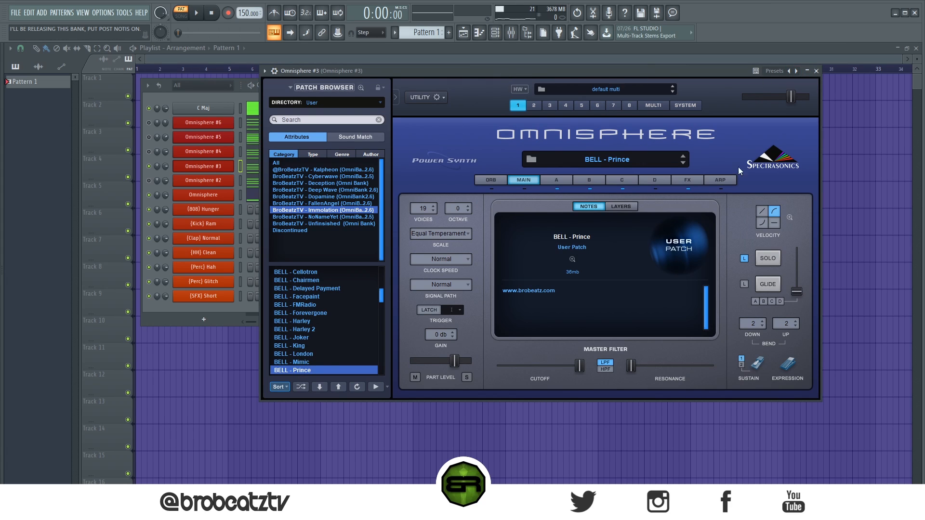
{"action": "left_click", "coordinate": [816, 71]}
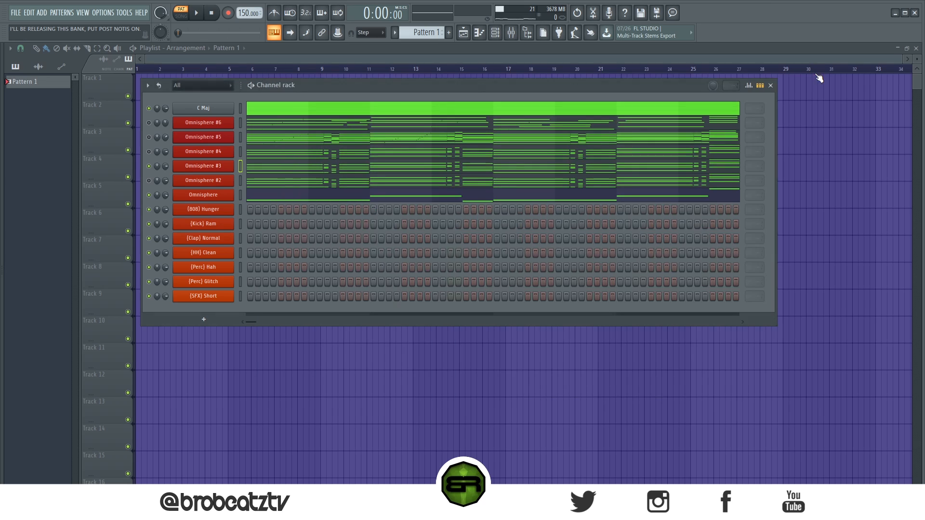
{"action": "key", "text": "space"}
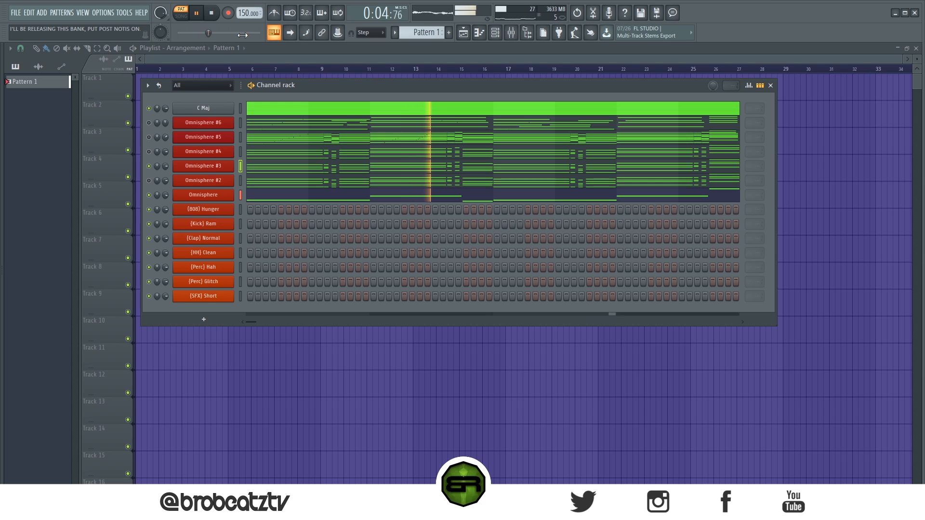
{"action": "key", "text": "space"}
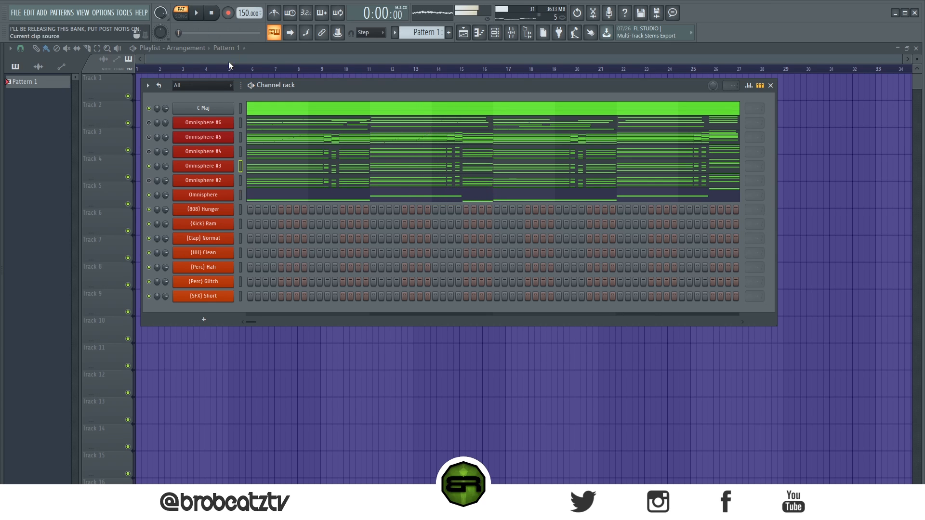
- View Omnisphere #2's patch, play it back with the Omnisphere part, and view the Omnisphere channel's bass patch
{"action": "left_click", "coordinate": [212, 180]}
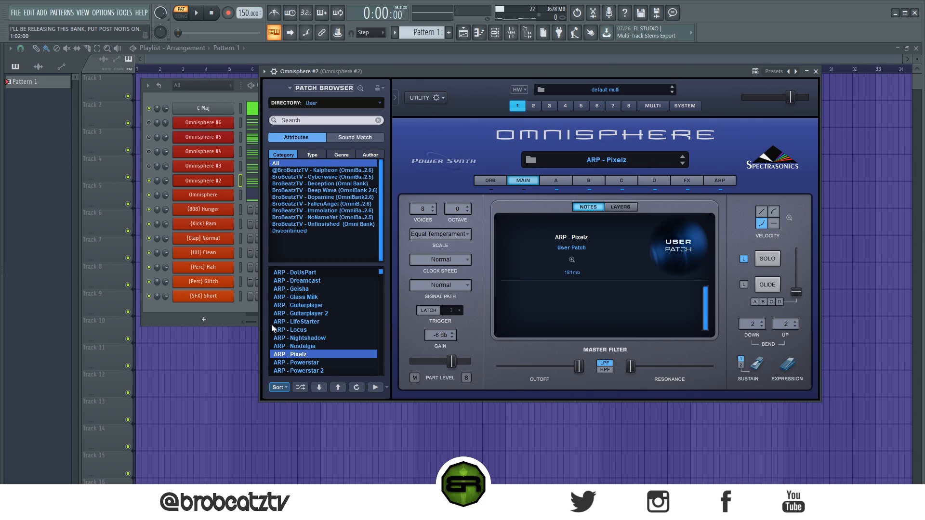
{"action": "left_click", "coordinate": [816, 71]}
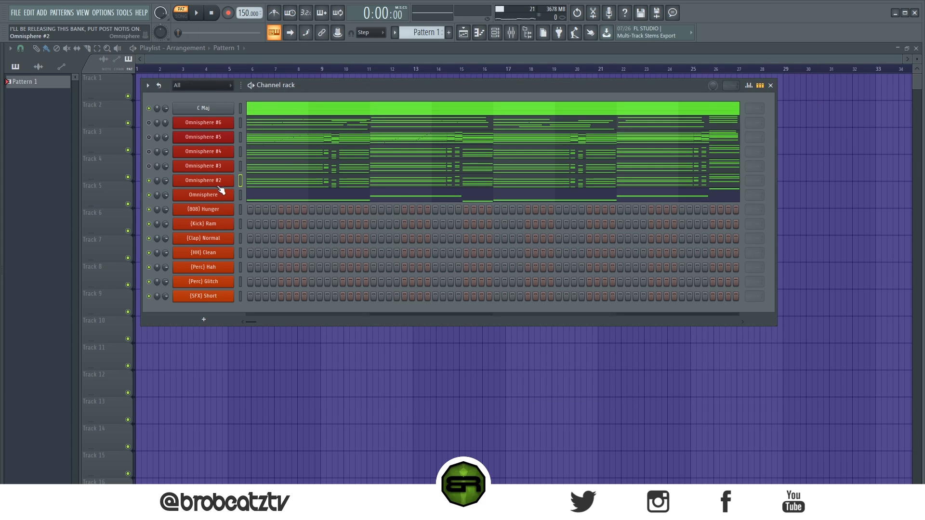
{"action": "key", "text": "space"}
{"action": "left_click", "coordinate": [203, 195]}
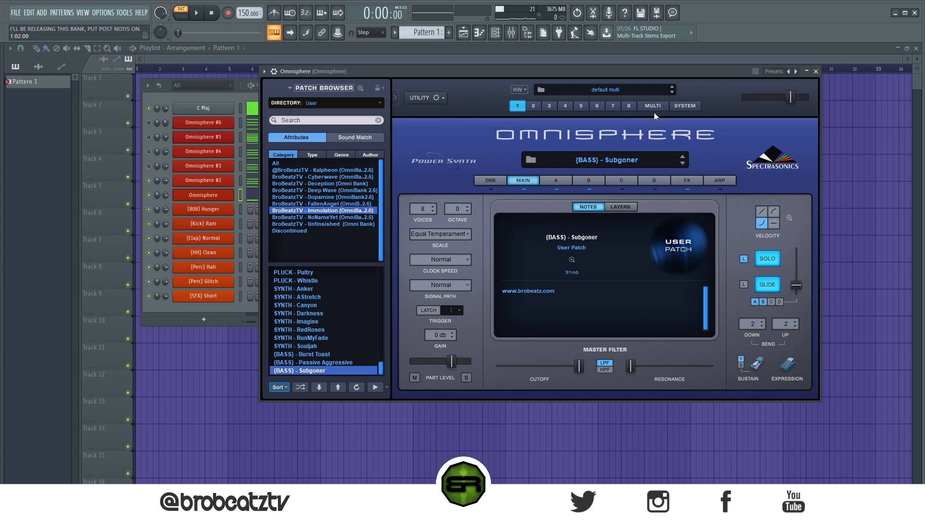
{"action": "left_click", "coordinate": [819, 73]}
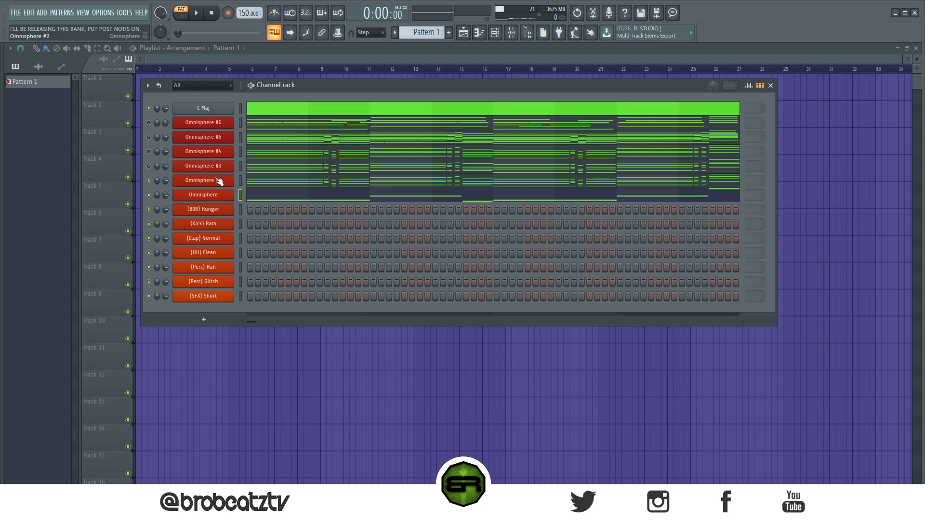
- Mute the Omnisphere channel and copy its notes to the (808) Hunger channel
{"action": "left_click", "coordinate": [150, 196]}
{"action": "right_click", "coordinate": [213, 195]}
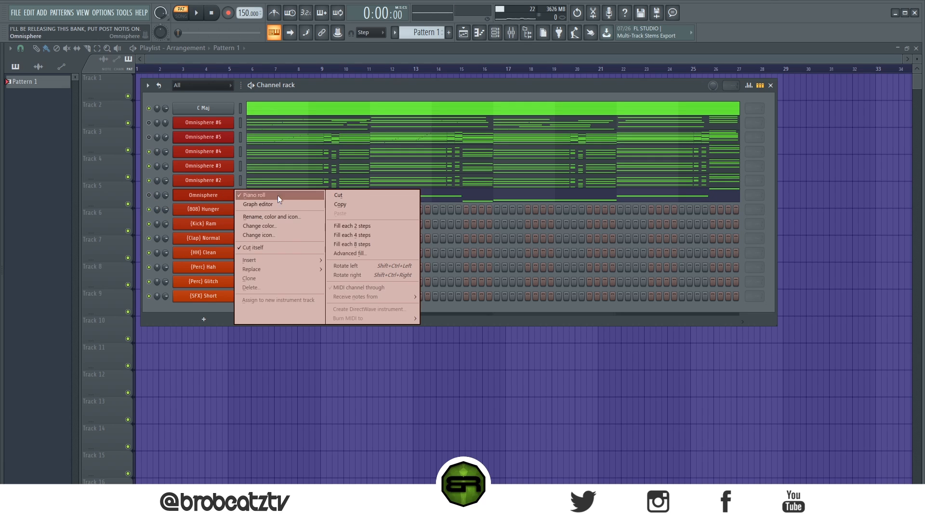
{"action": "left_click", "coordinate": [333, 205]}
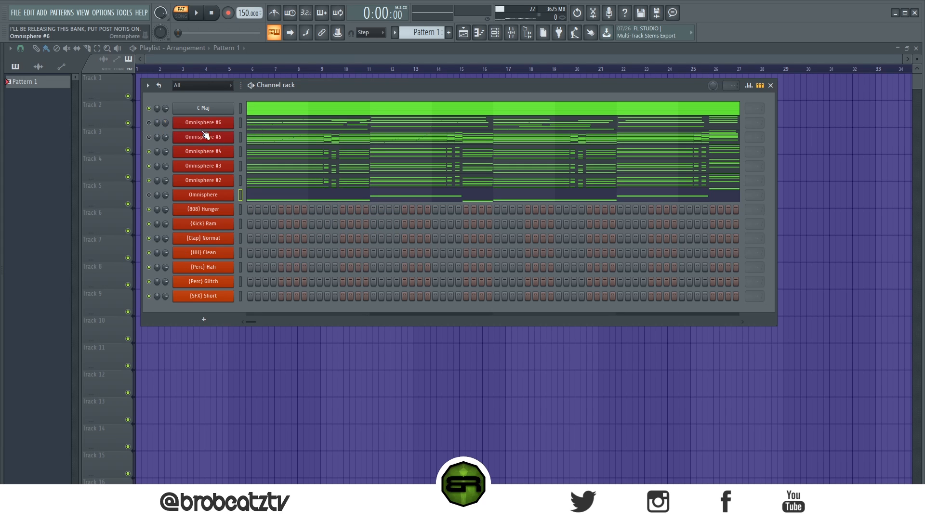
{"action": "right_click", "coordinate": [209, 216]}
{"action": "left_click", "coordinate": [333, 221]}
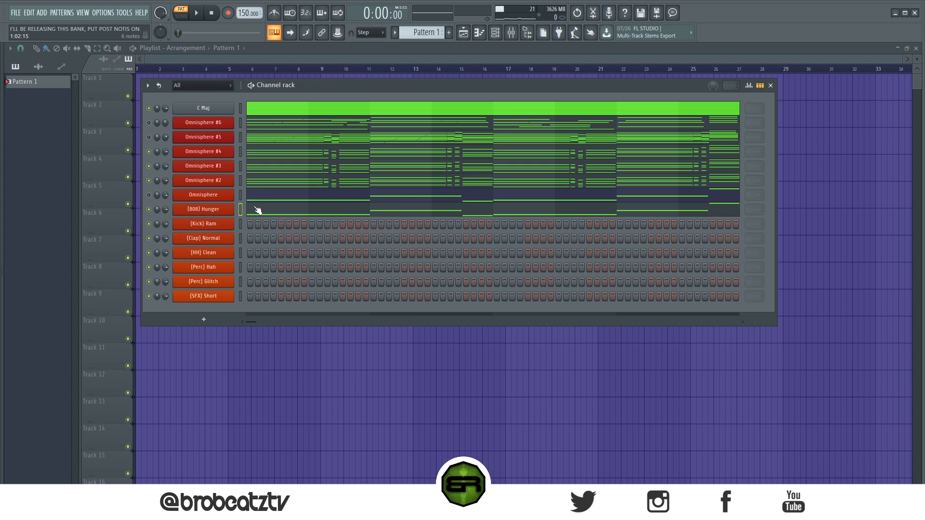
- Slice the first F4 of the (808) Hunger part at beat 2 of bar 2 and play it back
{"action": "left_click", "coordinate": [256, 210]}
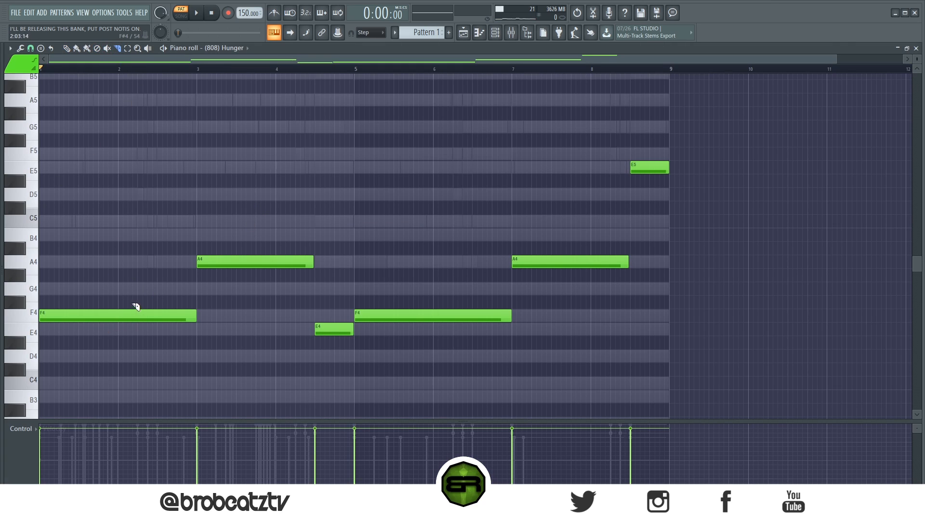
{"action": "left_click_drag", "start_coordinate": [138, 331], "coordinate": [138, 332]}
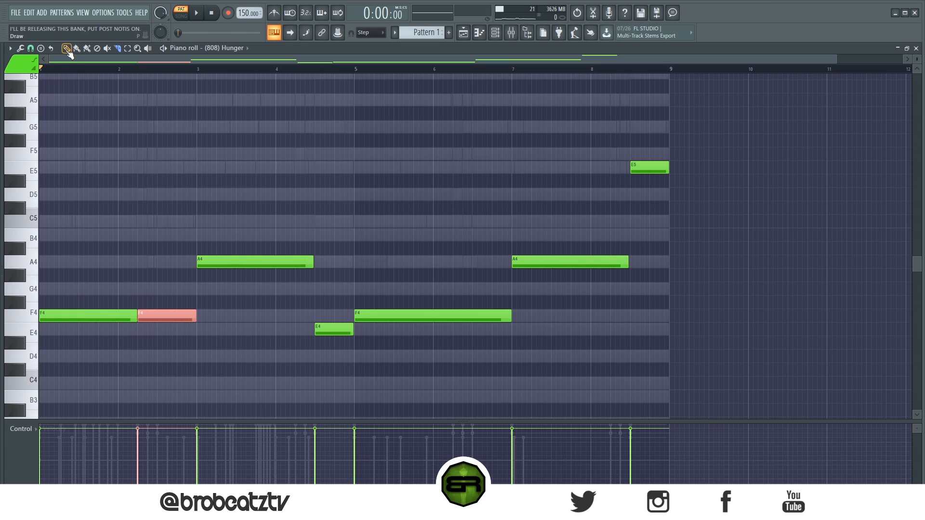
{"action": "right_click", "coordinate": [181, 157], "text": "ctrl"}
{"action": "left_click", "coordinate": [495, 33]}
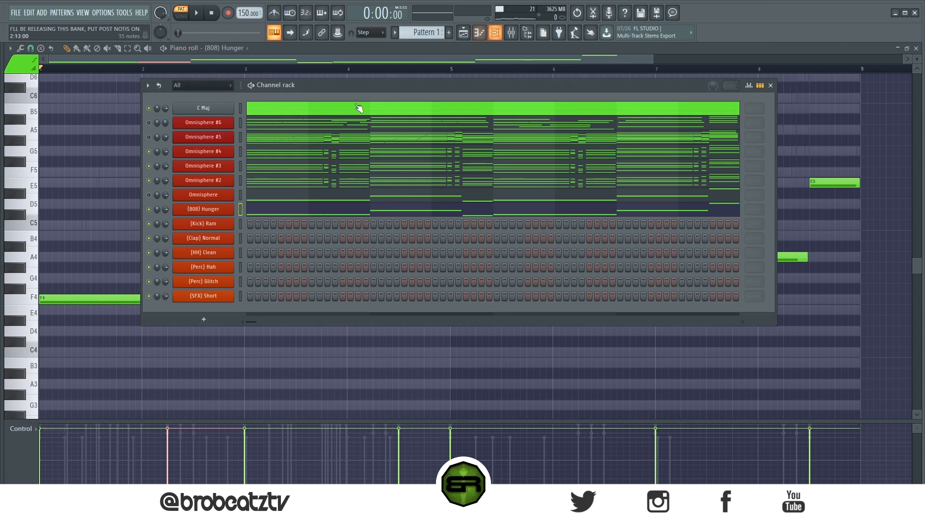
{"action": "key", "text": "space"}
{"action": "key", "text": "space"}
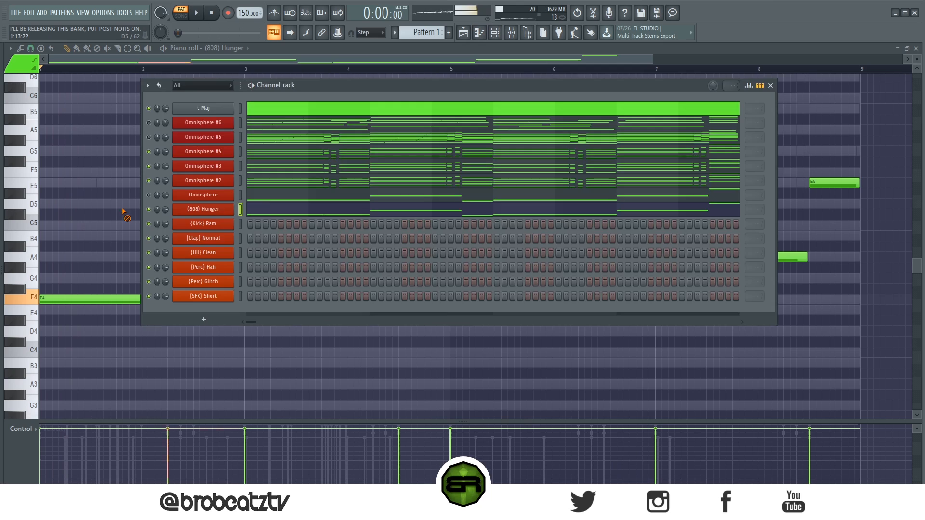
- Select all (808) Hunger notes, raise them one octave, and clear the selection
{"action": "right_click", "coordinate": [126, 210]}
{"action": "key", "text": "ctrl+a"}
{"action": "key", "text": "ctrl+Up"}
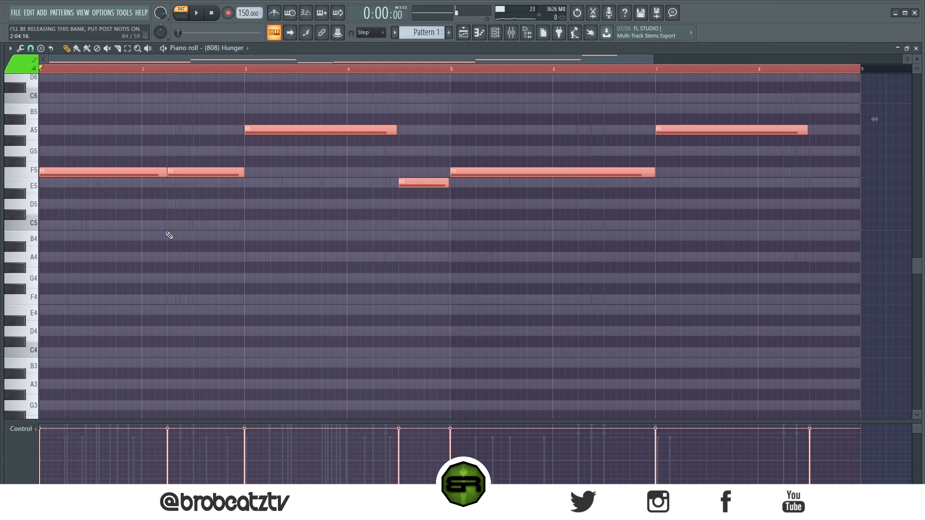
{"action": "left_click", "coordinate": [365, 391], "text": "ctrl"}
- During playback, slice the A5 notes at beat 2 of bars 4 and 8, the F5 at beat 2 of bar 6, and the final E6 near its start
{"action": "scroll", "coordinate": [357, 255], "scroll_direction": "up", "scroll_amount": 4}
{"action": "left_click", "coordinate": [118, 50]}
{"action": "key", "text": "space"}
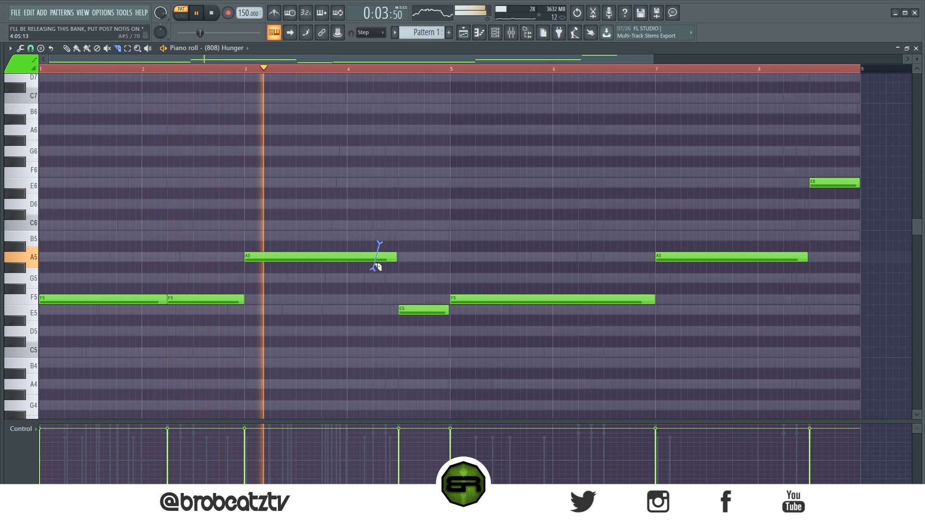
{"action": "left_click_drag", "start_coordinate": [374, 249], "coordinate": [373, 284]}
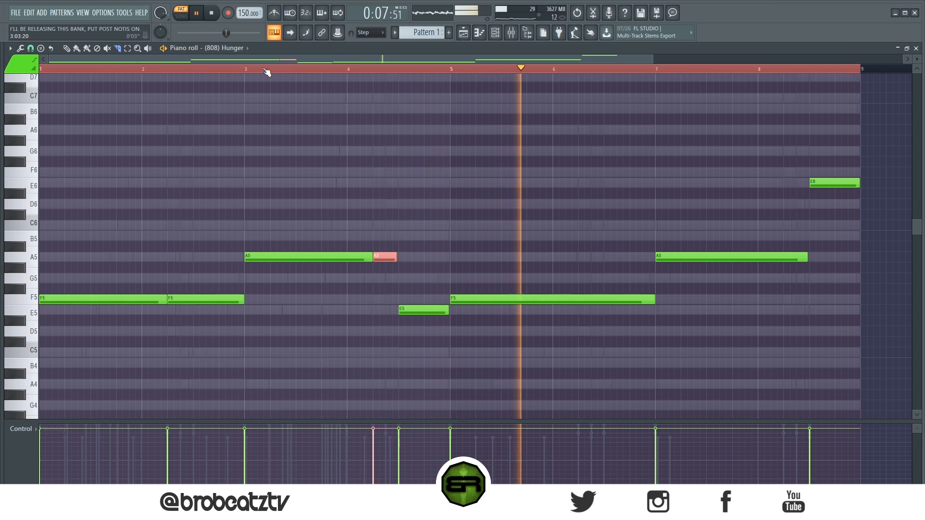
{"action": "key", "text": "space"}
{"action": "left_click_drag", "start_coordinate": [579, 309], "coordinate": [578, 310]}
{"action": "key", "text": "space"}
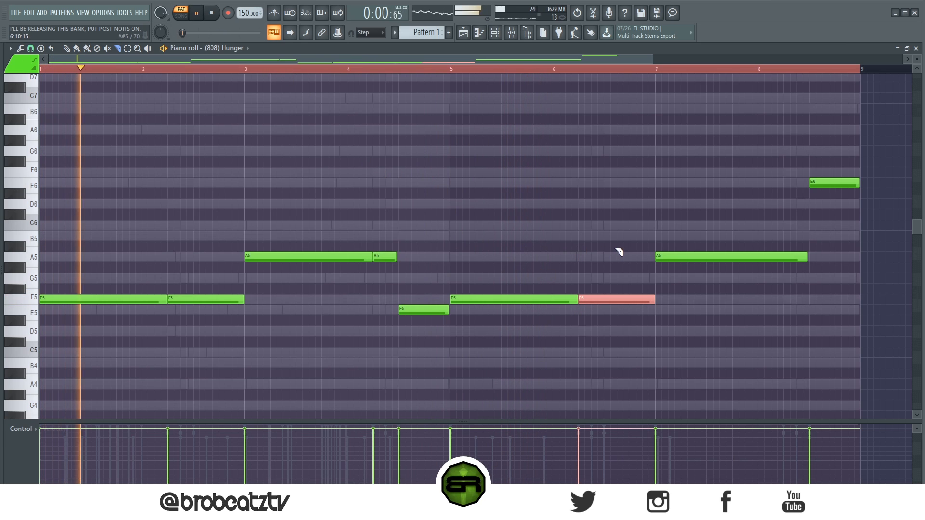
{"action": "left_click_drag", "start_coordinate": [784, 248], "coordinate": [784, 276]}
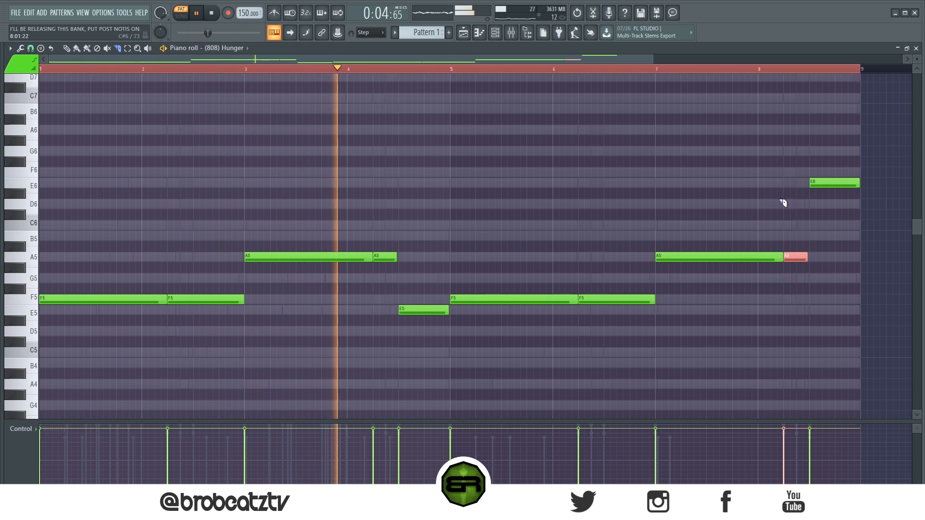
{"action": "left_click_drag", "start_coordinate": [827, 164], "coordinate": [823, 196]}
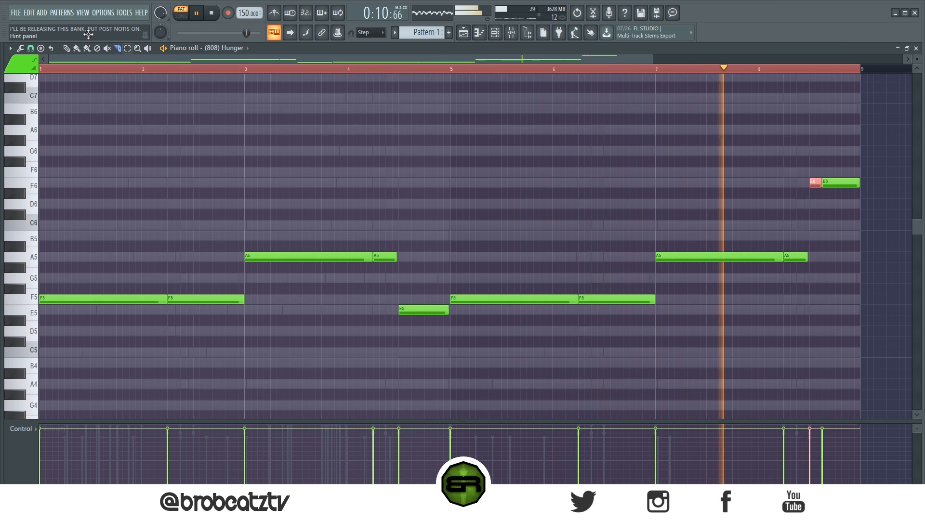
- Lower the longer piece of the sliced E6 in bar 8 by one octave to E5 and clear the selection
{"action": "left_click", "coordinate": [67, 48]}
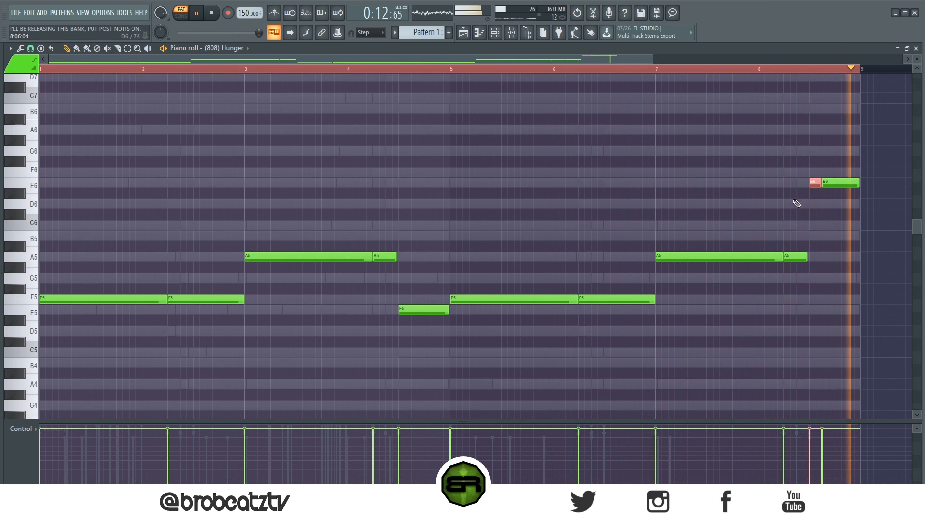
{"action": "left_click", "coordinate": [842, 183]}
{"action": "key", "text": "space"}
{"action": "key", "text": "ctrl+Down"}
{"action": "key", "text": "ctrl+d"}
- Select all (808) Hunger notes, raise their velocity slightly, play them back, and clear the selection
{"action": "key", "text": "ctrl+a"}
{"action": "key", "text": "space"}
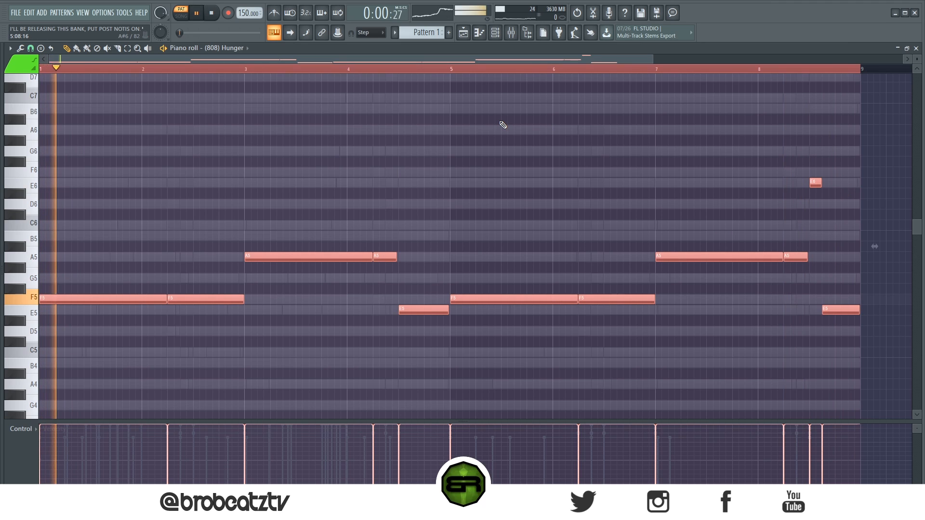
{"action": "key", "text": "ctrl+d"}
{"action": "key", "text": "space"}
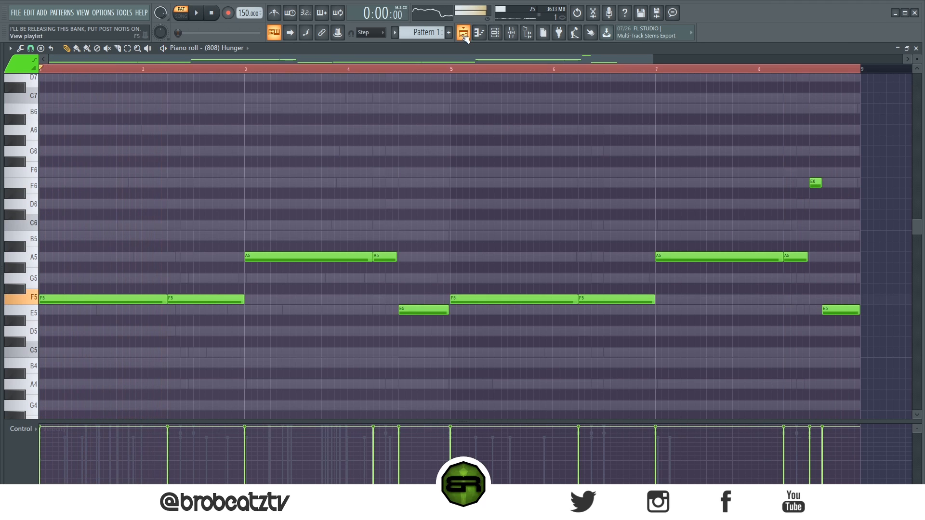
- In Pattern 2, place (Clap) Normal hits on the ninth step of each of the four bars
{"action": "left_click", "coordinate": [464, 34]}
{"action": "left_click", "coordinate": [495, 34]}
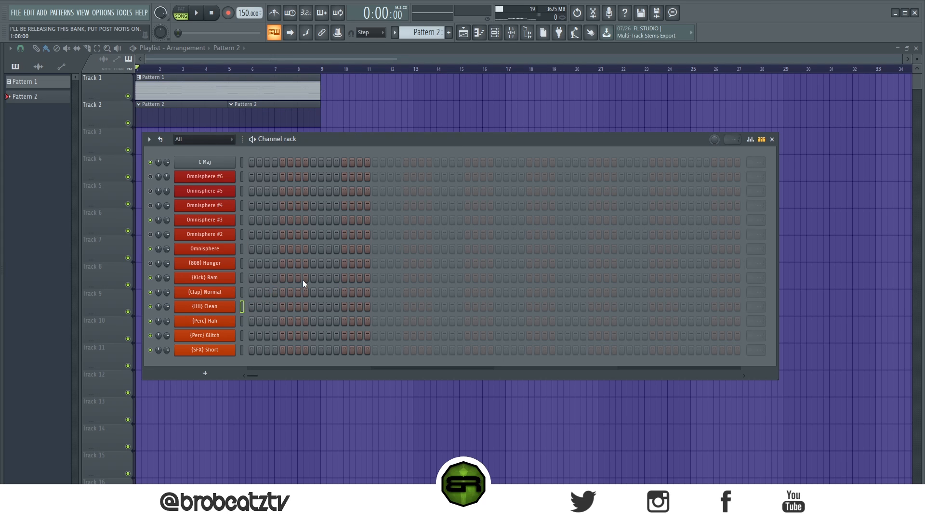
{"action": "left_click", "coordinate": [313, 292]}
{"action": "left_click", "coordinate": [436, 291]}
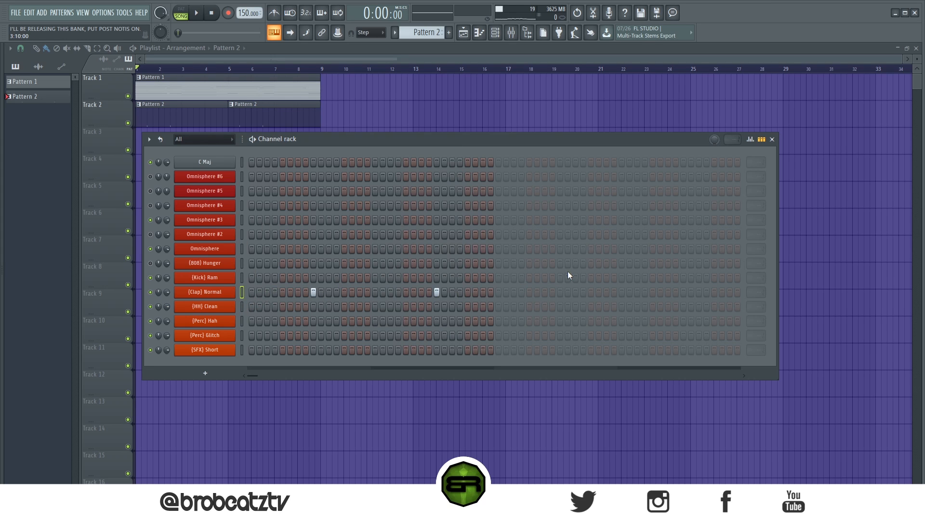
{"action": "left_click", "coordinate": [560, 291]}
{"action": "left_click", "coordinate": [682, 292]}
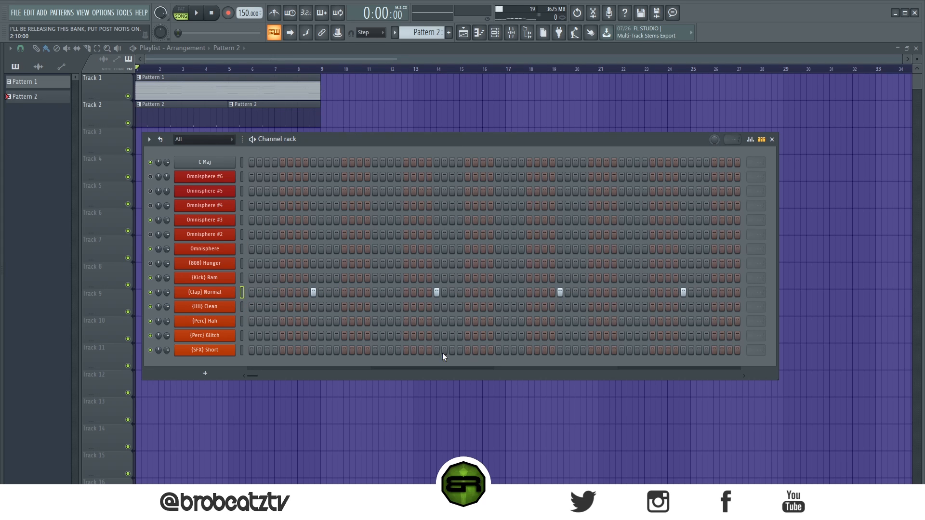
- Fill the (HH) Clean channel with a hit on every second step in Pattern 2
{"action": "right_click", "coordinate": [226, 311]}
{"action": "left_click", "coordinate": [392, 337]}
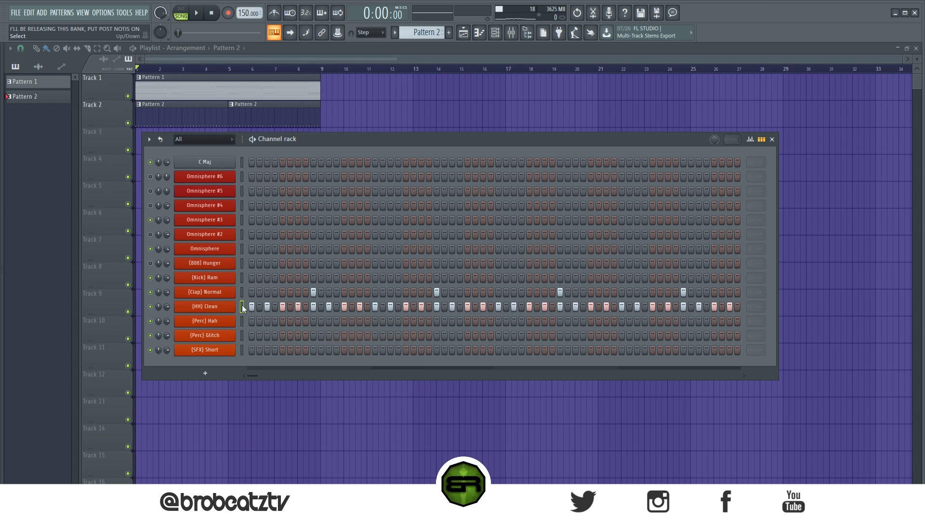
{"action": "right_click", "coordinate": [214, 305]}
- Convert the (Clap) Normal and (HH) Clean step patterns to piano roll notes
{"action": "right_click", "coordinate": [220, 296]}
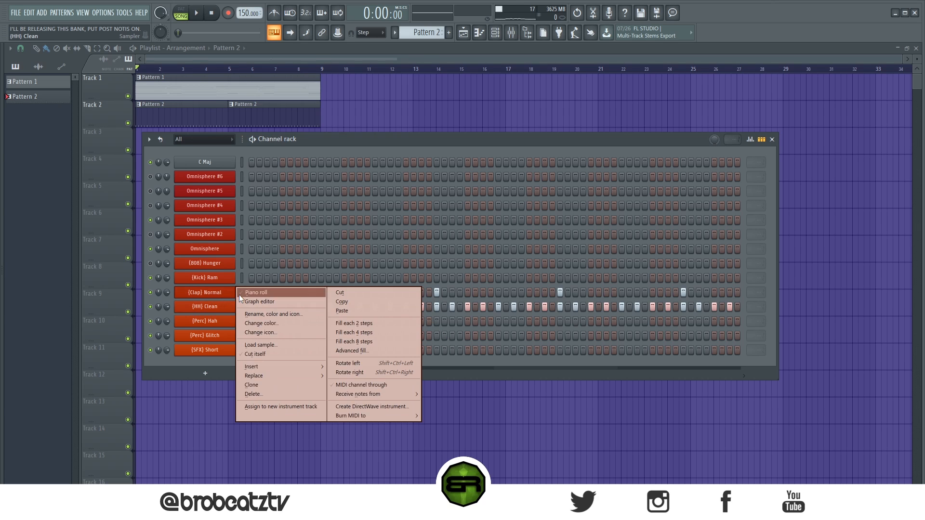
{"action": "left_click", "coordinate": [241, 293]}
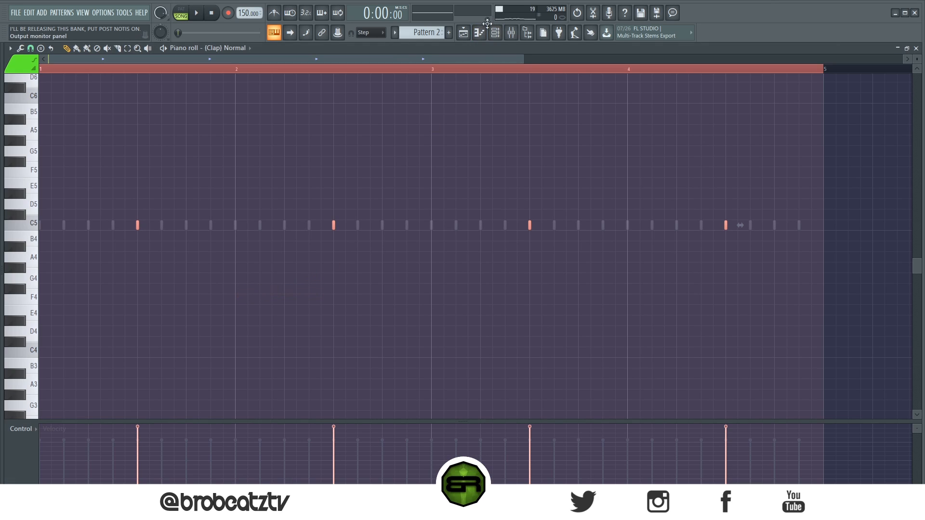
{"action": "left_click", "coordinate": [495, 32]}
{"action": "right_click", "coordinate": [233, 302]}
{"action": "left_click", "coordinate": [250, 305]}
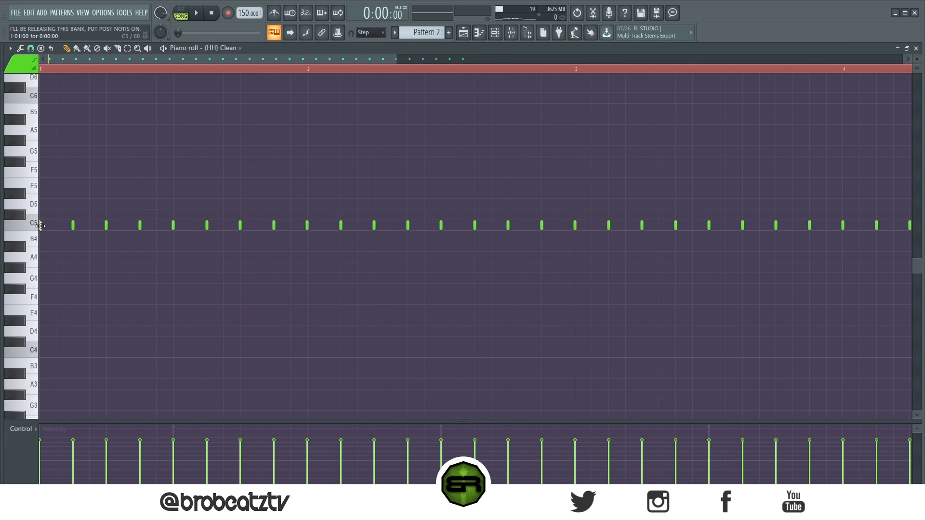
- Lengthen the first C5 hi-hat up to the second one and chop it into four equal notes
{"action": "left_click_drag", "start_coordinate": [62, 233], "coordinate": [72, 233]}
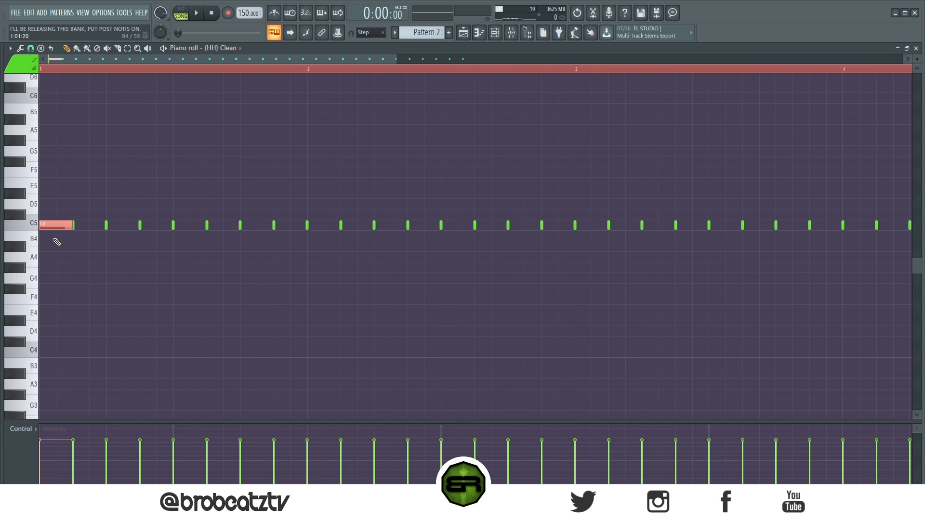
{"action": "key", "text": "alt+u"}
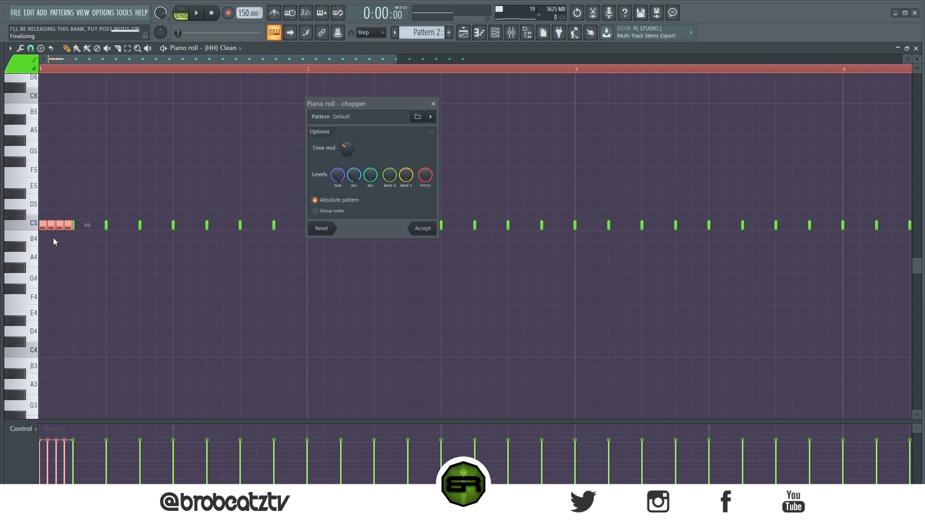
{"action": "left_click", "coordinate": [422, 229]}
- Add low F4 hi-hat notes at beats 3 and 4 of bar 1, playing the pattern back around the edits
{"action": "key", "text": "space"}
{"action": "left_click", "coordinate": [179, 300]}
{"action": "left_click", "coordinate": [243, 299]}
{"action": "key", "text": "space"}
- Make the two F4 hi-hats in bar 1 louder and slightly later, and add two short F4 notes on beat 2 of bar 2
{"action": "left_click_drag", "start_coordinate": [287, 284], "coordinate": [157, 337]}
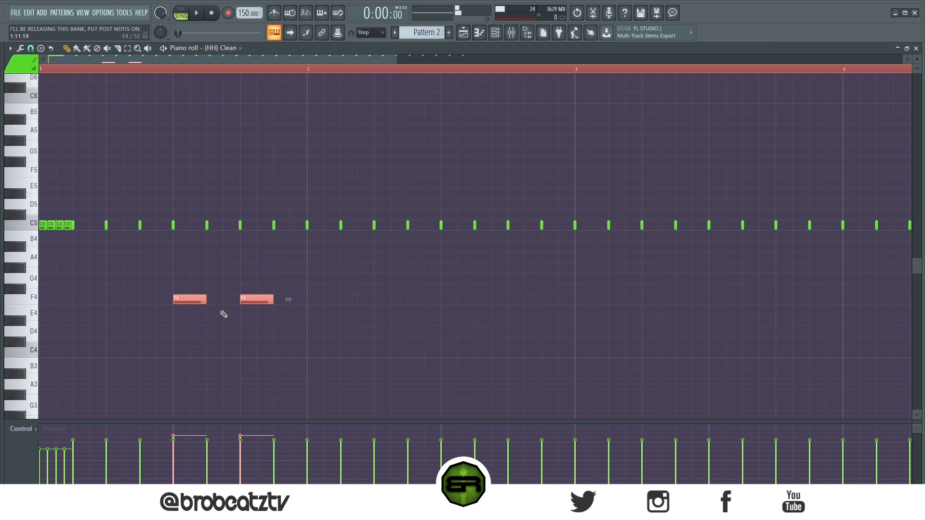
{"action": "scroll", "coordinate": [224, 314], "scroll_direction": "up", "scroll_amount": 3}
{"action": "left_click_drag", "start_coordinate": [184, 302], "coordinate": [255, 300]}
{"action": "left_click", "coordinate": [278, 282], "text": "ctrl"}
{"action": "left_click", "coordinate": [376, 300]}
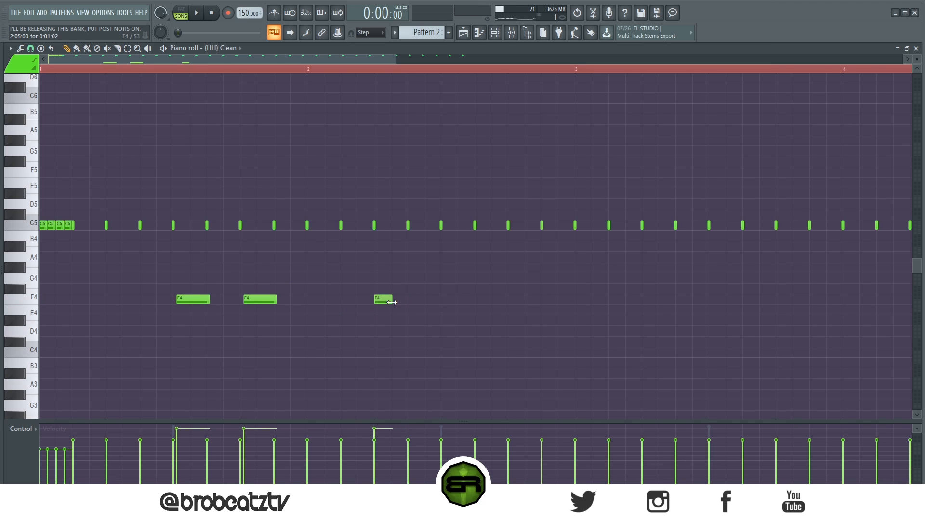
{"action": "left_click", "coordinate": [393, 300]}
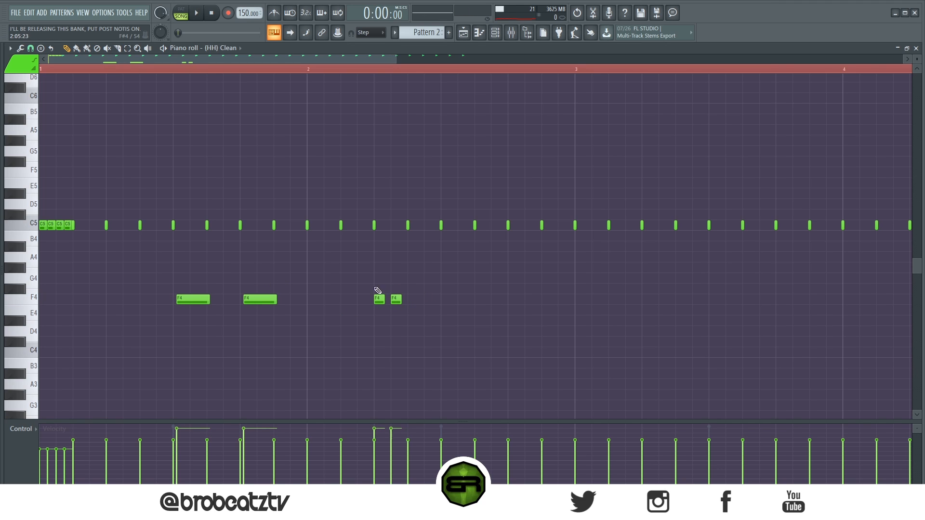
- Copy the four-note hi-hat roll to F#5 on beat 4 of bar 2 and replace its fourth note with one half a beat after the start
{"action": "left_click_drag", "start_coordinate": [71, 221], "coordinate": [525, 155]}
{"action": "left_click", "coordinate": [535, 176], "text": "ctrl"}
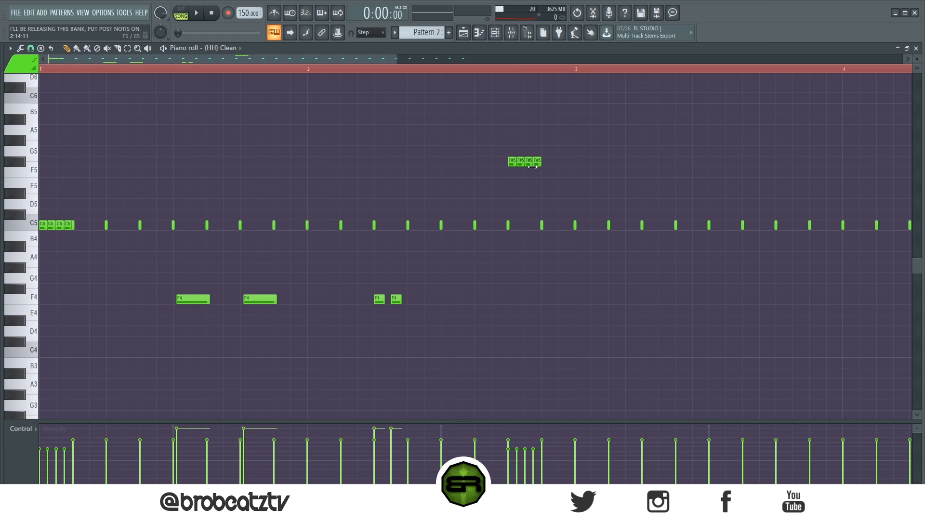
{"action": "right_click", "coordinate": [537, 164]}
{"action": "left_click", "coordinate": [544, 164]}
{"action": "right_click", "coordinate": [528, 165]}
{"action": "key", "text": "space"}
{"action": "key", "text": "ctrl+z"}
{"action": "key", "text": "space"}
- Shift the two bar 1 F4 hi-hats slightly earlier and lower the velocity of the F4 notes in bars 1 and 2
{"action": "left_click_drag", "start_coordinate": [284, 283], "coordinate": [197, 306], "text": "ctrl"}
{"action": "left_click_drag", "start_coordinate": [264, 298], "coordinate": [262, 298], "text": "alt"}
{"action": "scroll", "coordinate": [266, 297], "scroll_direction": "down", "scroll_amount": 3, "text": "alt"}
{"action": "key", "text": "space"}
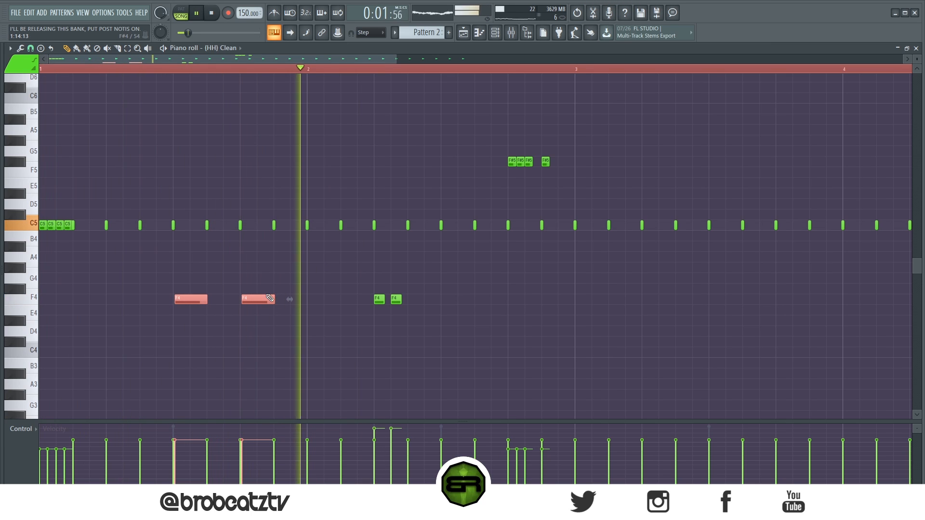
{"action": "left_click_drag", "start_coordinate": [441, 293], "coordinate": [377, 314], "text": "ctrl"}
{"action": "scroll", "coordinate": [396, 299], "scroll_direction": "down", "scroll_amount": 3, "text": "alt"}
{"action": "key", "text": "space"}
{"action": "scroll", "coordinate": [366, 62], "scroll_direction": "down", "scroll_amount": 5}
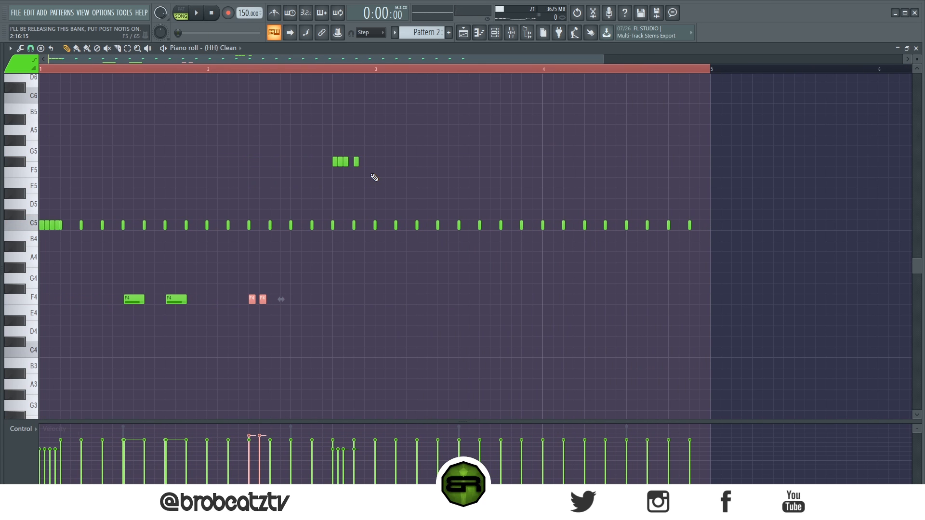
- Add two-step F4 hi-hat notes on beat 2 of bar 3 and on steps 11 and 15 of bar 4
{"action": "key", "text": "space"}
{"action": "key", "text": "ctrl+d"}
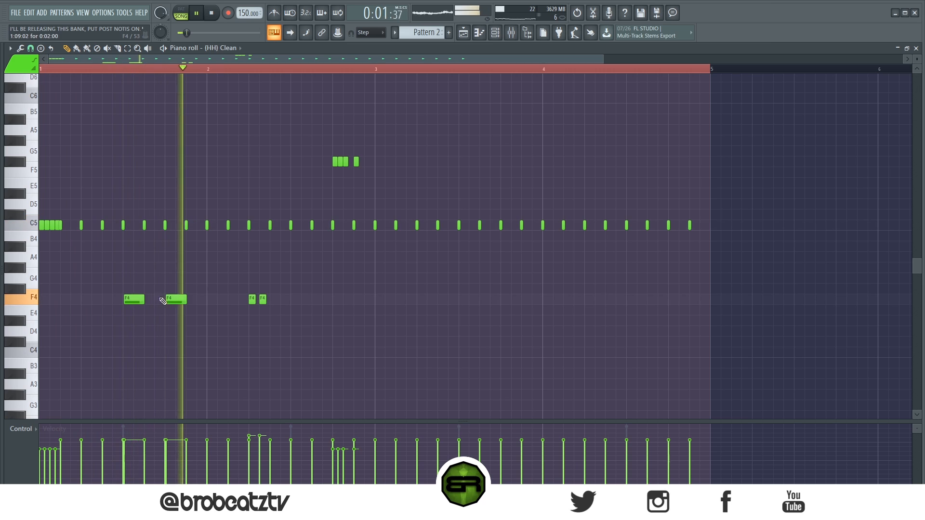
{"action": "left_click", "coordinate": [433, 302]}
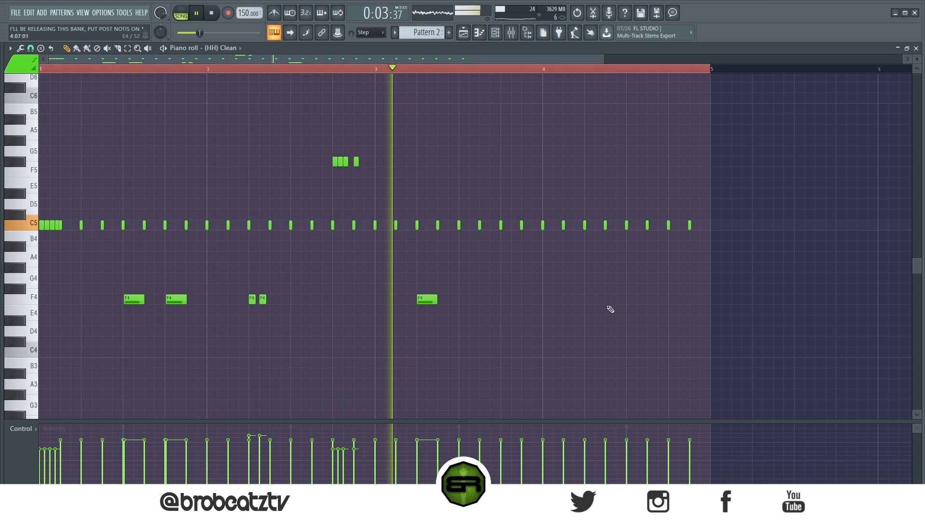
{"action": "left_click", "coordinate": [653, 303]}
{"action": "left_click", "coordinate": [694, 303]}
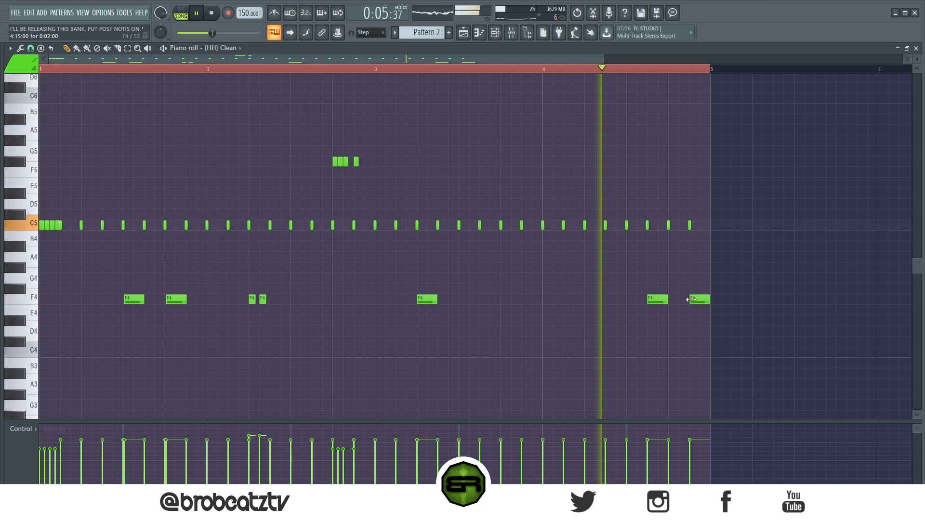
{"action": "left_click_drag", "start_coordinate": [688, 306], "coordinate": [630, 294]}
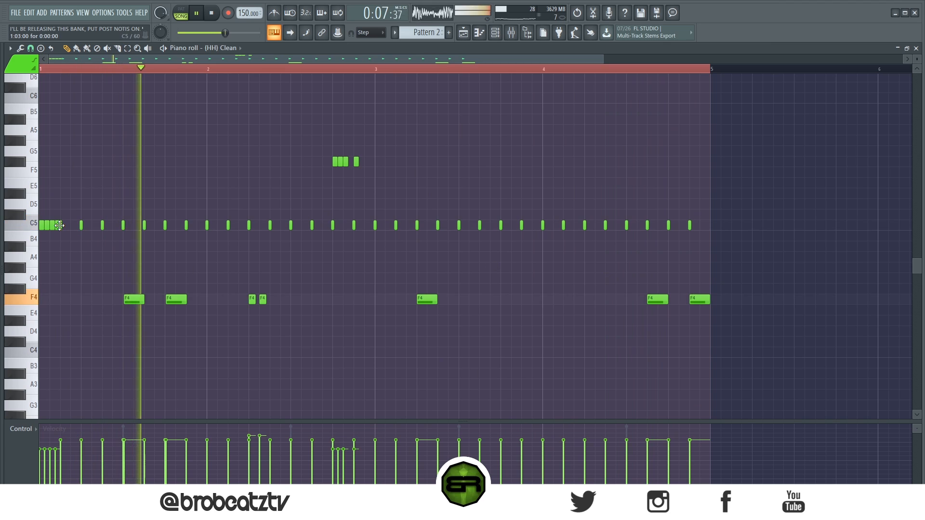
- Copy the opening four-note hi-hat roll to F4 on beat 2 of bar 4 and add a fifth note right after it
{"action": "left_click_drag", "start_coordinate": [60, 223], "coordinate": [586, 304]}
{"action": "key", "text": "space"}
{"action": "key", "text": "space"}
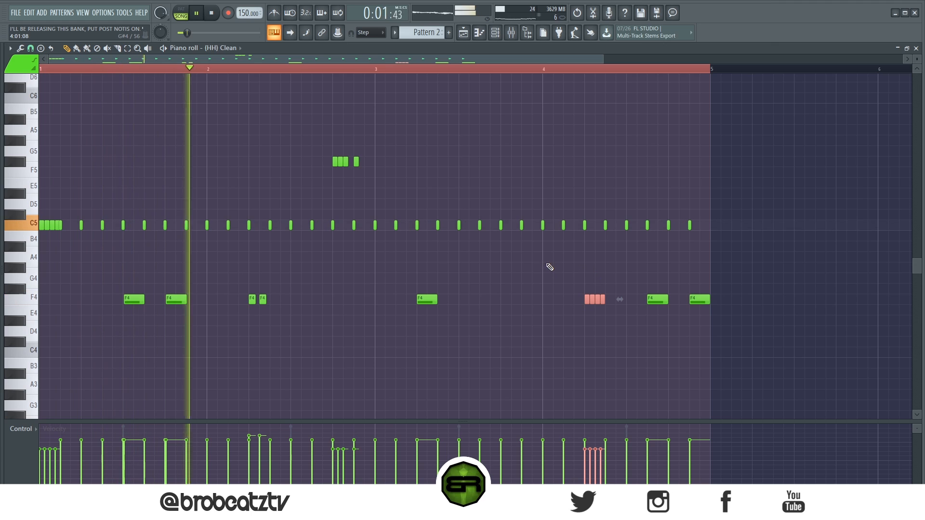
{"action": "left_click", "coordinate": [608, 299]}
{"action": "key", "text": "space"}
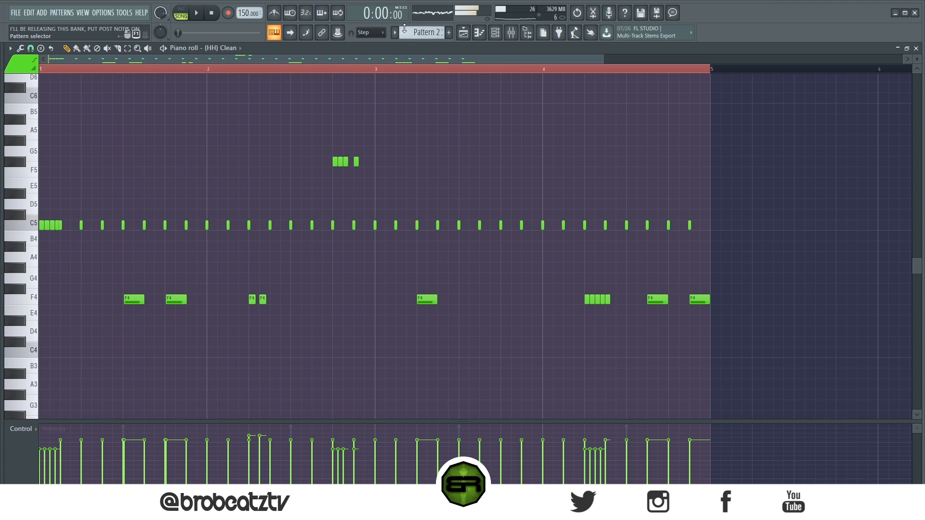
- Program (Kick) Ram hits on step 1 of bars 1 and 3, steps 5 and 11 of bar 2, and steps 5, 11 and 15 of bar 4
{"action": "left_click", "coordinate": [463, 32]}
{"action": "left_click", "coordinate": [496, 35]}
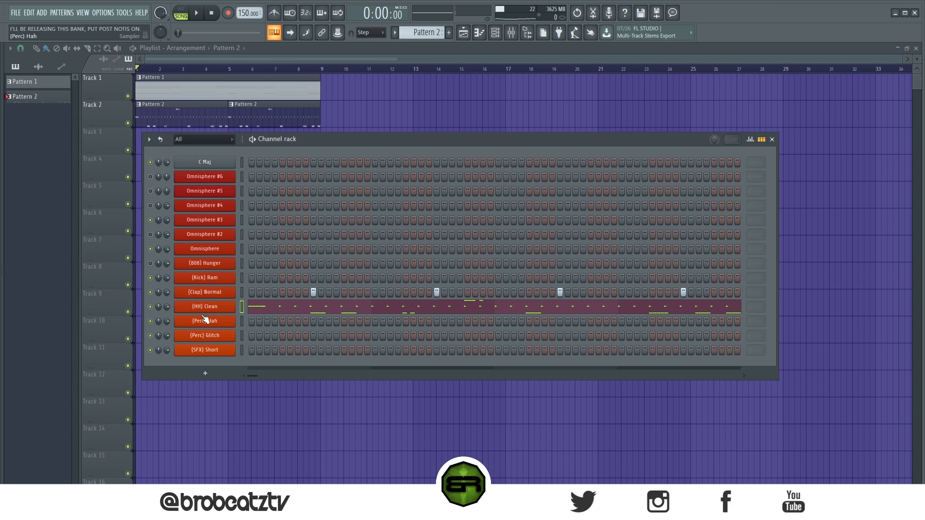
{"action": "left_click", "coordinate": [251, 278]}
{"action": "key", "text": "space"}
{"action": "left_click", "coordinate": [407, 280]}
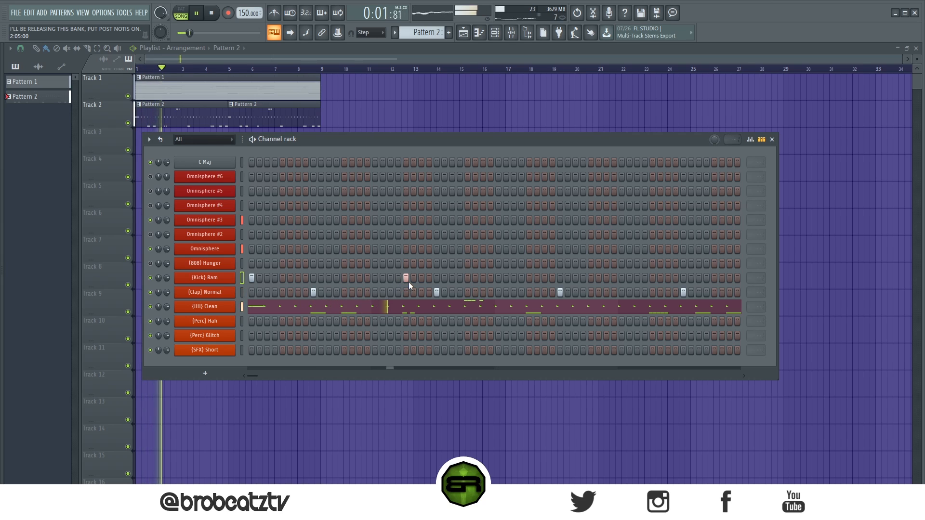
{"action": "key", "text": "space"}
{"action": "left_click", "coordinate": [451, 278]}
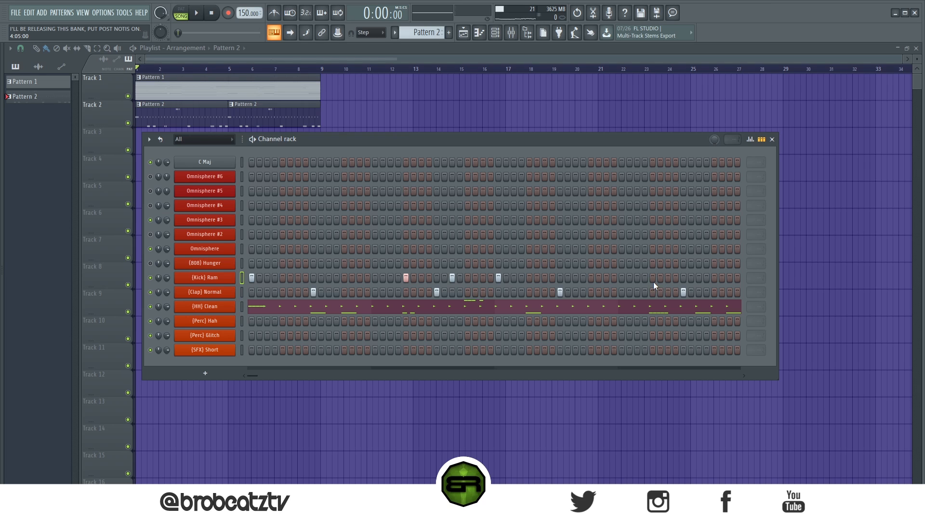
- Raise the velocity of all (Kick) Ram notes to maximum in the piano roll and return to the playlist
{"action": "right_click", "coordinate": [219, 279]}
{"action": "left_click", "coordinate": [256, 281]}
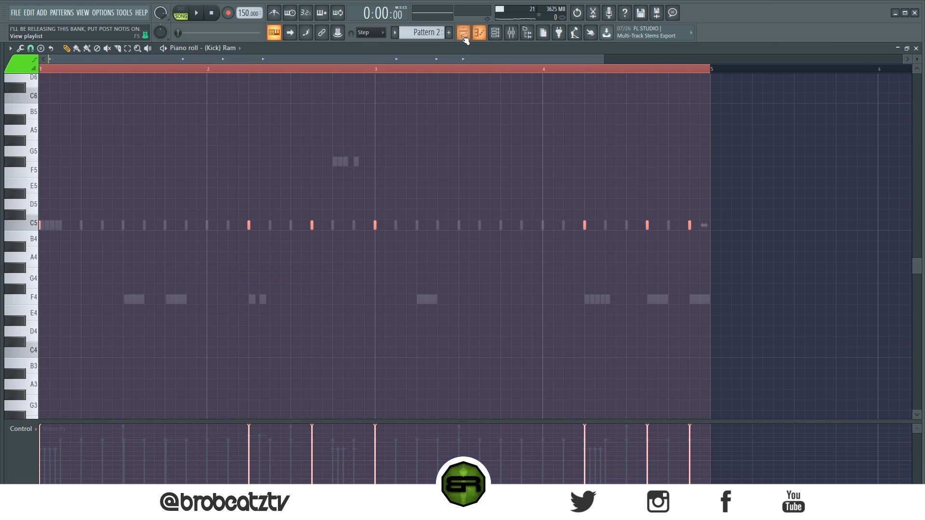
{"action": "left_click", "coordinate": [464, 34]}
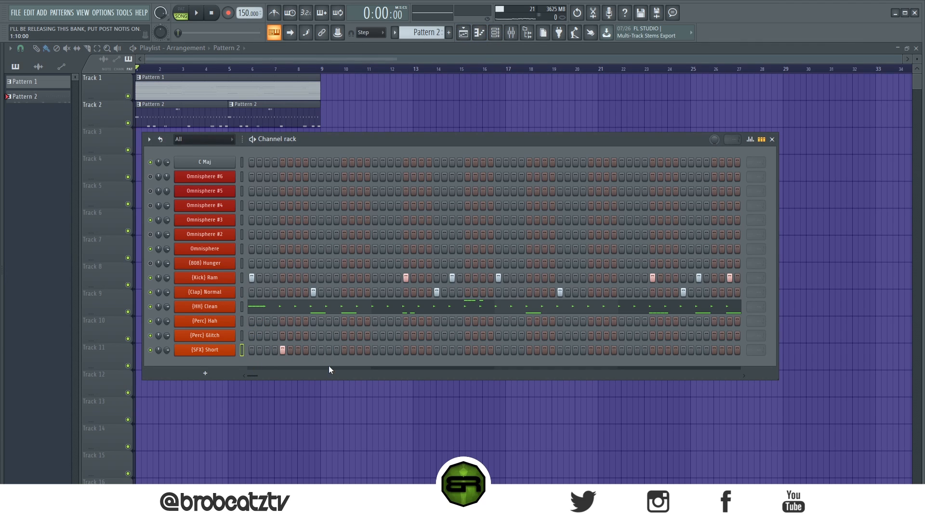
- Add two hits each of (SFX) Short, (Perc) Glitch and (Perc) Hah, spread over bars 1, 3 and 4, checking them in playback
{"action": "left_click", "coordinate": [360, 321]}
{"action": "key", "text": "space"}
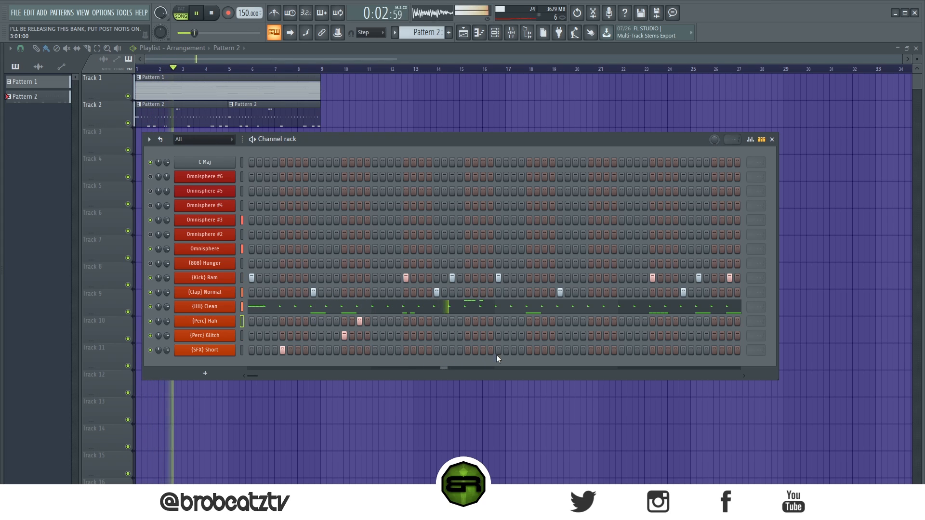
{"action": "left_click", "coordinate": [530, 350]}
{"action": "key", "text": "space"}
{"action": "key", "text": "space"}
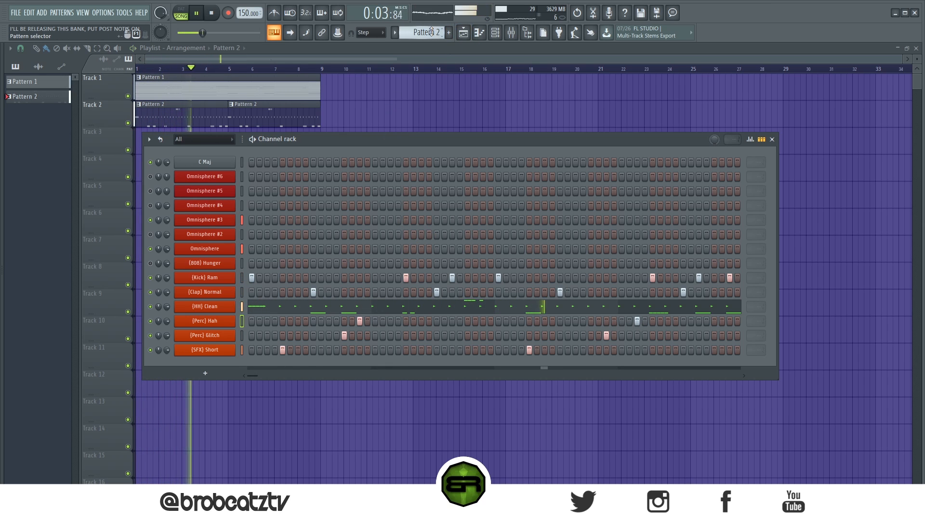
- In Pattern 1, unmute (808) Hunger, Omnisphere #2 and Omnisphere #4, mute Omnisphere, and play the arrangement
{"action": "key", "text": "space"}
{"action": "scroll", "coordinate": [431, 32], "scroll_direction": "up", "scroll_amount": 1}
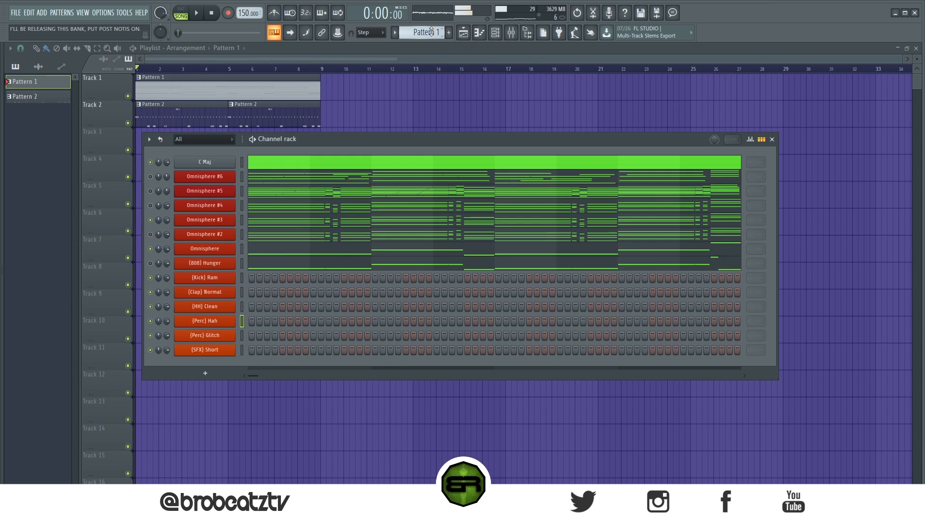
{"action": "left_click", "coordinate": [151, 263]}
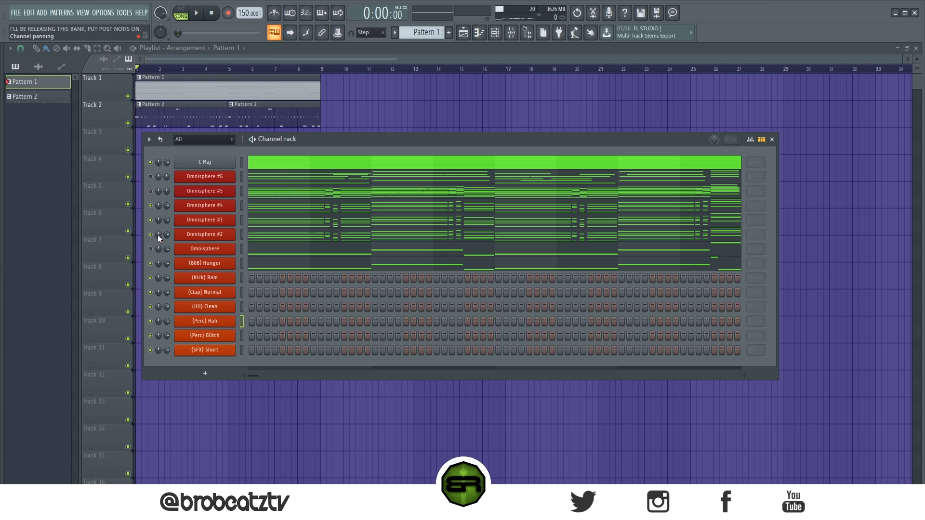
{"action": "key", "text": "space"}
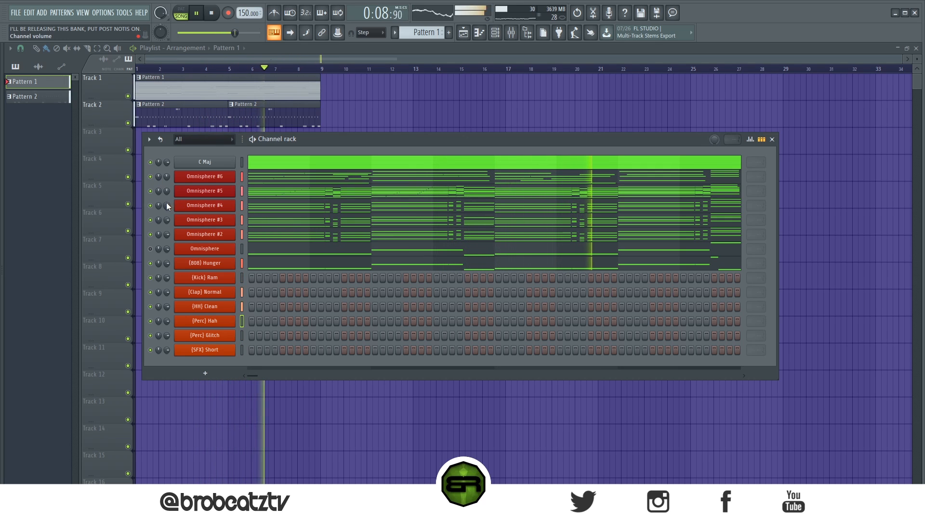
- Audition the Omnisphere layers during playback, muting #3 and #6 and enabling #4 and #5
{"action": "key", "text": "space"}
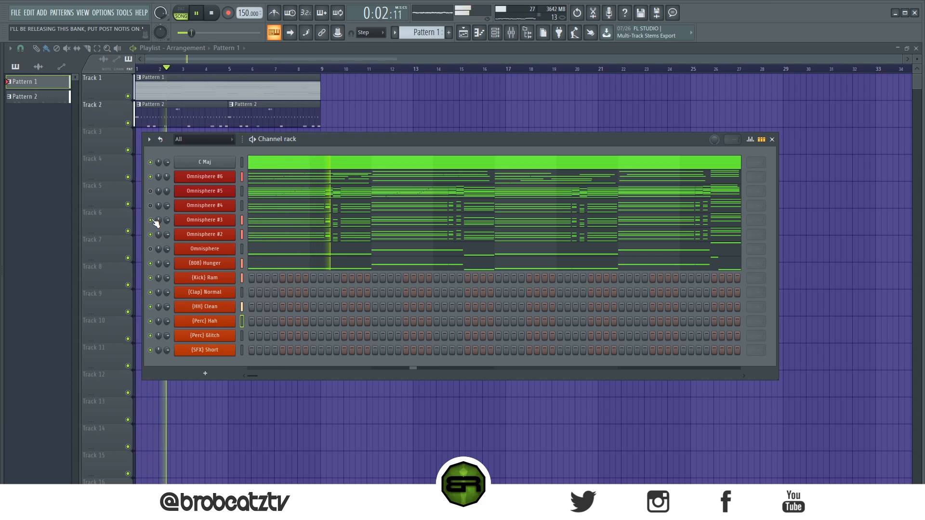
{"action": "left_click", "coordinate": [151, 206]}
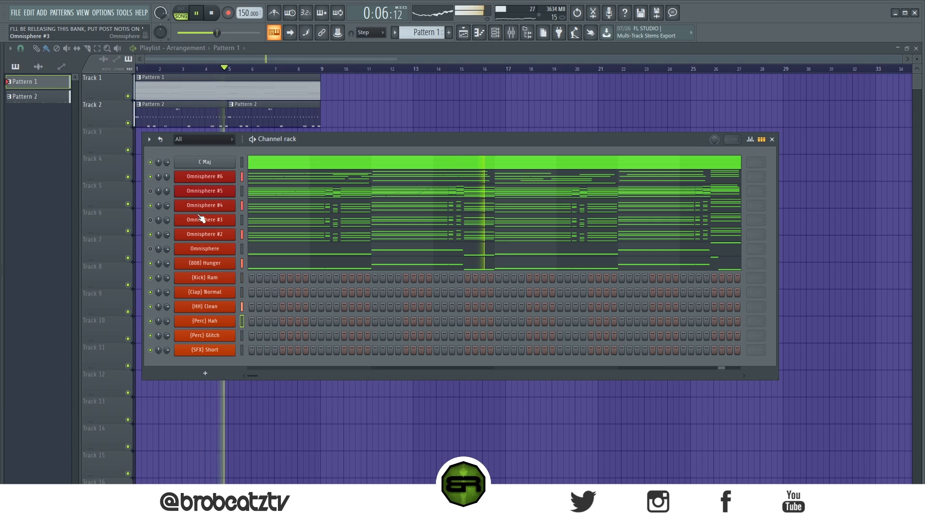
{"action": "left_click", "coordinate": [150, 178]}
{"action": "left_click", "coordinate": [152, 190]}
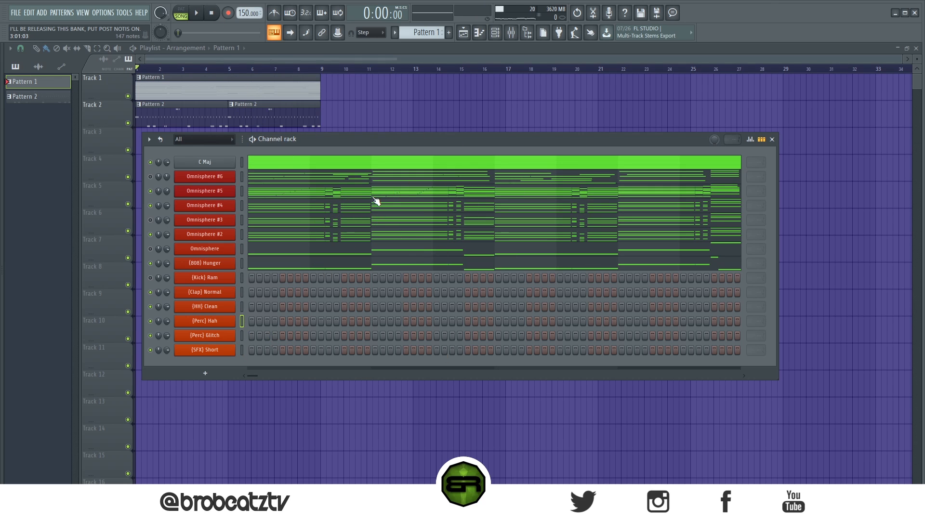
- Slice the sustained bar 1 chord notes of Omnisphere #6 with a diagonal cut across A5, E5, C5 and F4
{"action": "left_click", "coordinate": [305, 181]}
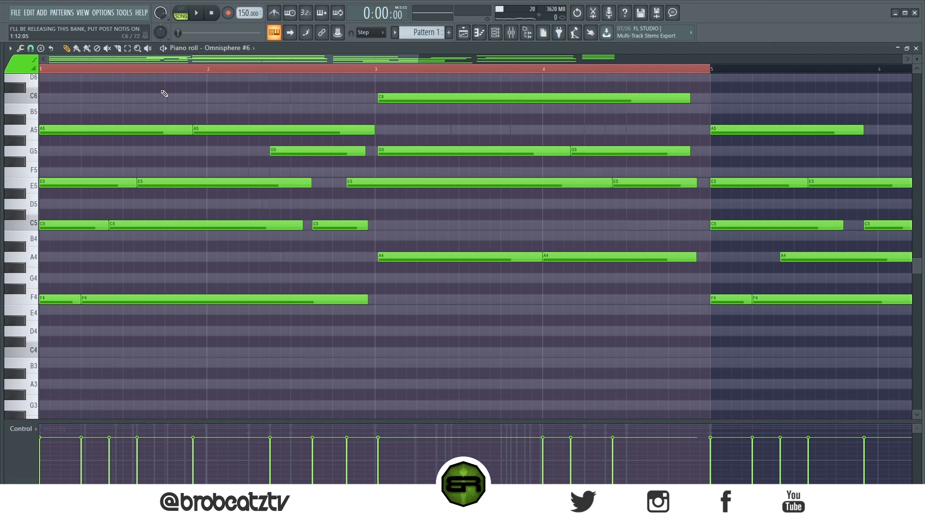
{"action": "left_click_drag", "start_coordinate": [129, 91], "coordinate": [285, 401]}
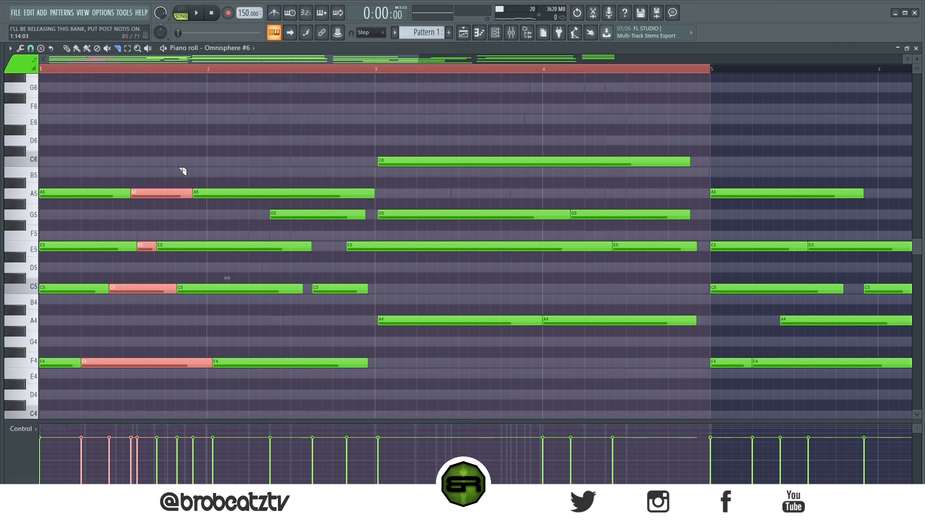
{"action": "key", "text": "ctrl+d"}
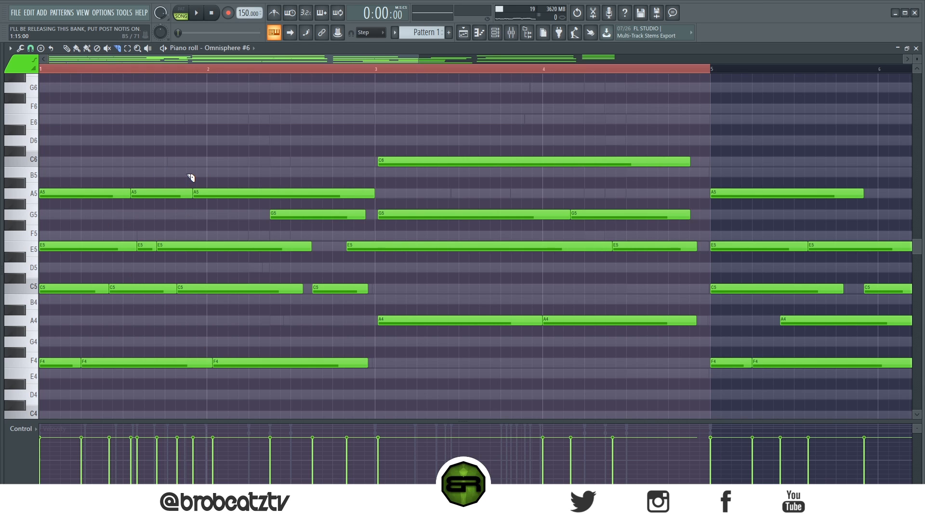